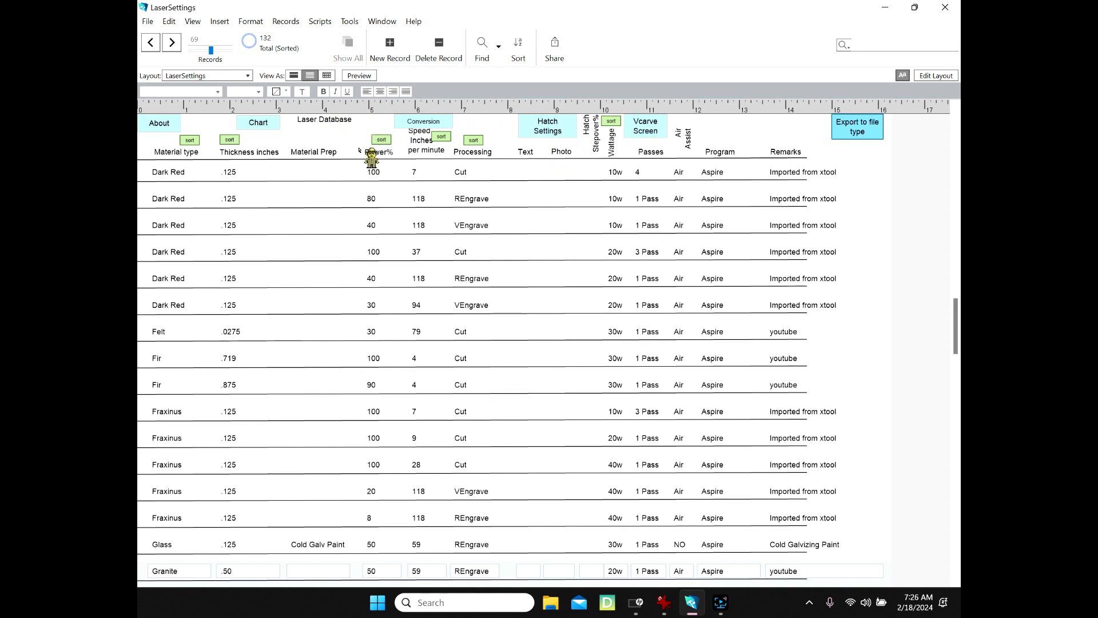
# Review the Granite record's Vcarve hatch and photo settings screens, switching between them, and return to the record list.
pyautogui.click(645, 127)
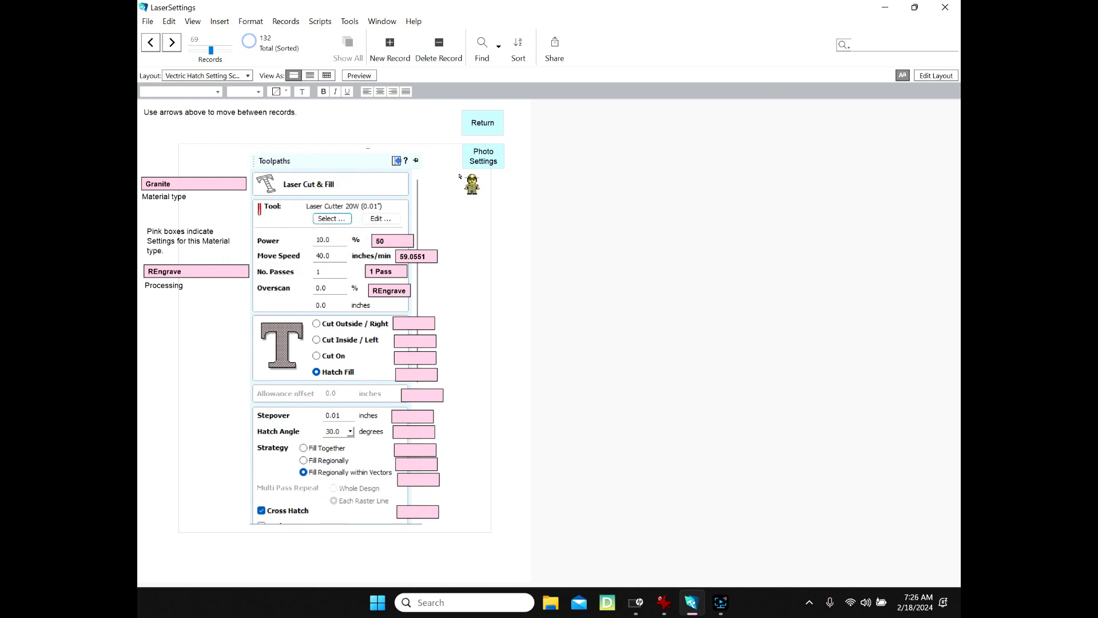
pyautogui.click(489, 159)
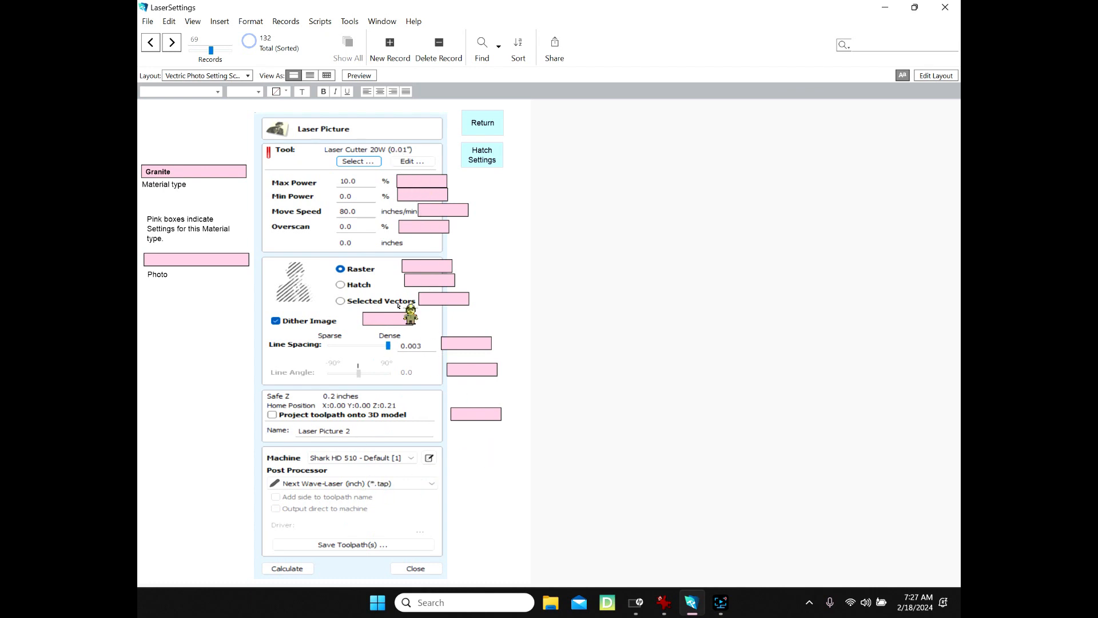
pyautogui.click(486, 159)
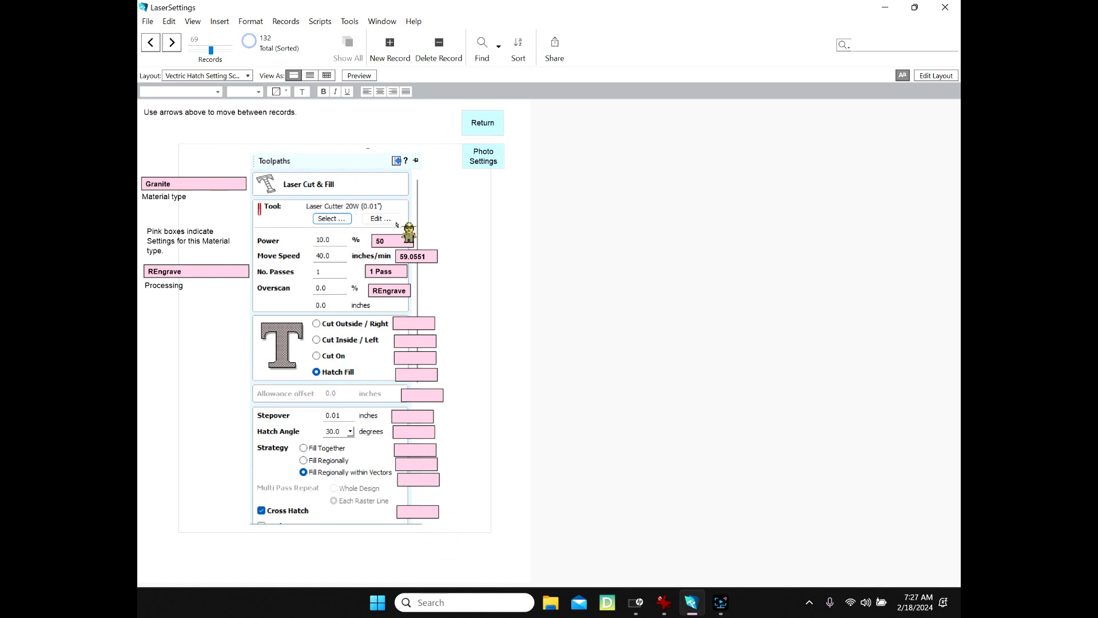
pyautogui.click(491, 153)
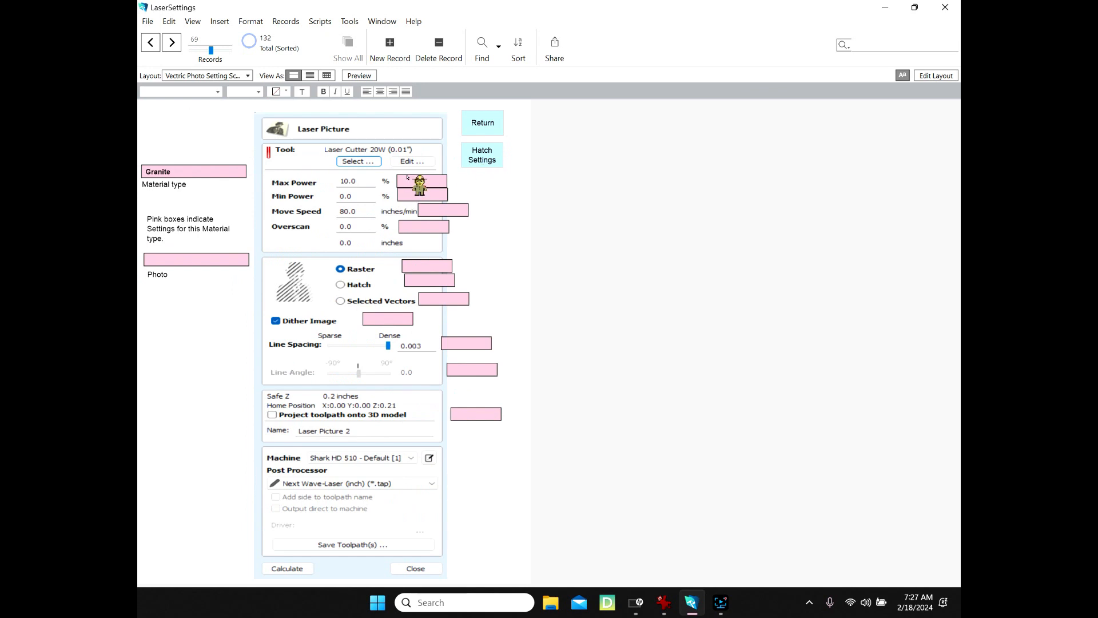
pyautogui.click(484, 126)
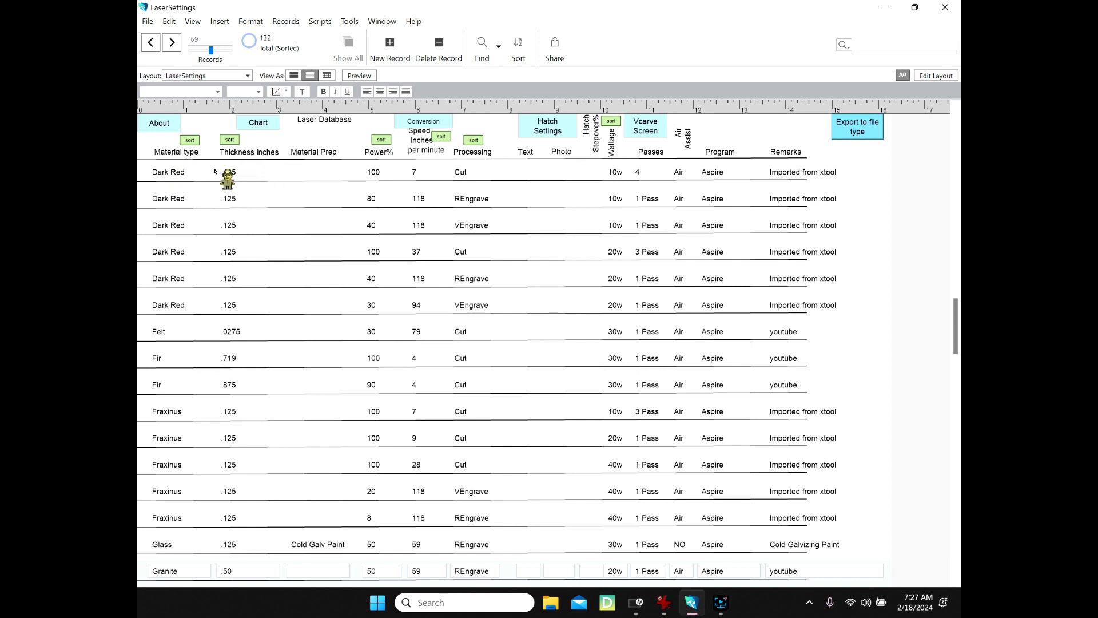
# View the fraction/decimal/metric conversion chart and the About page, returning to the record list after each.
pyautogui.click(261, 123)
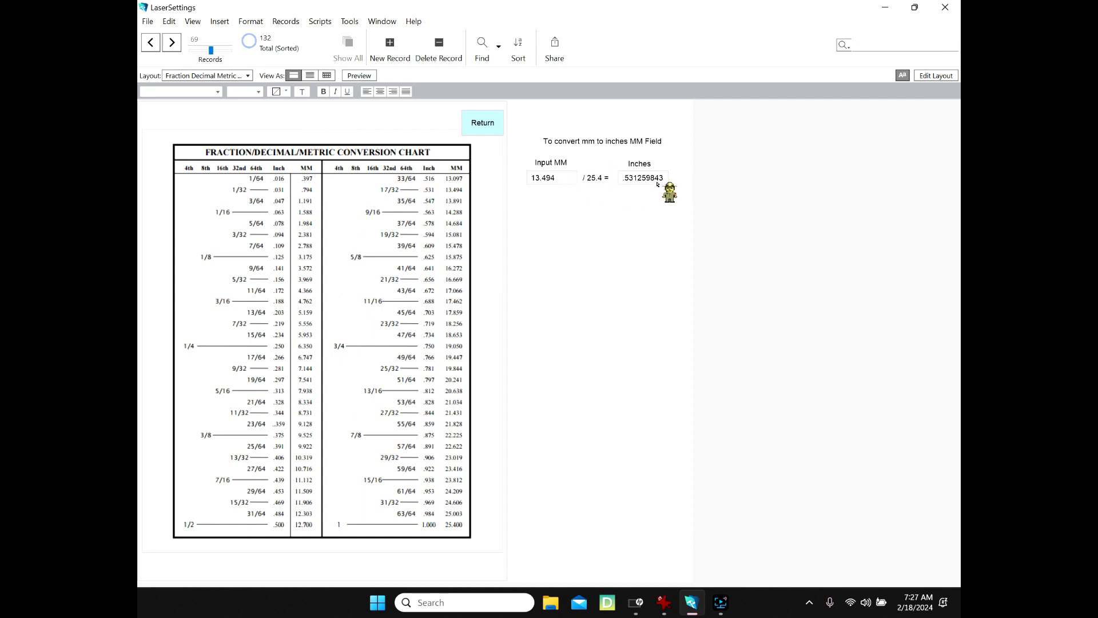
pyautogui.click(485, 123)
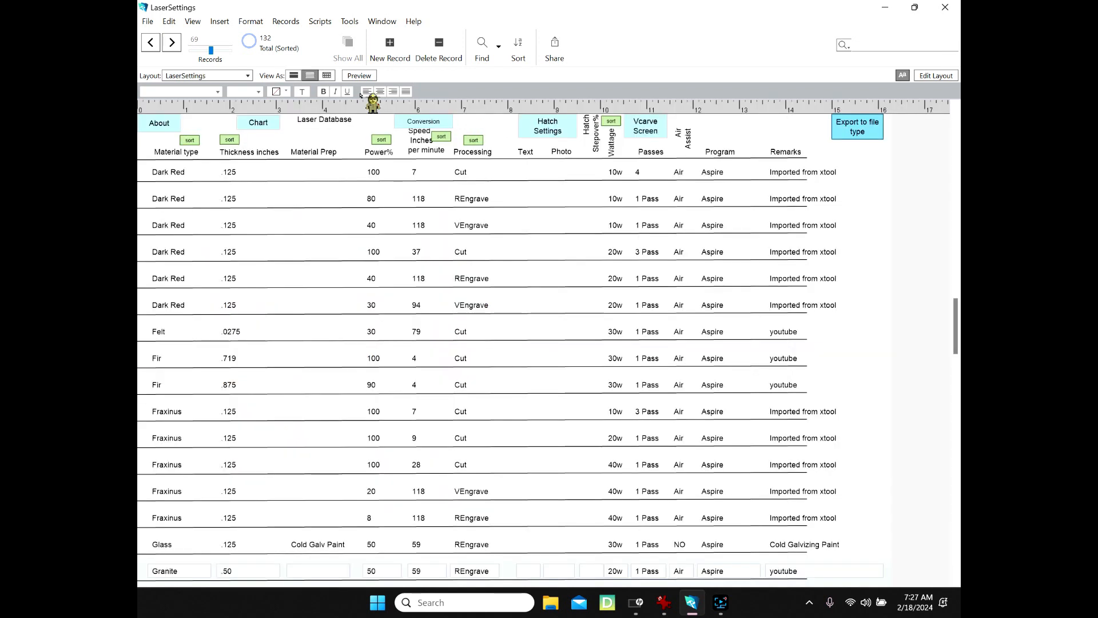
pyautogui.click(160, 123)
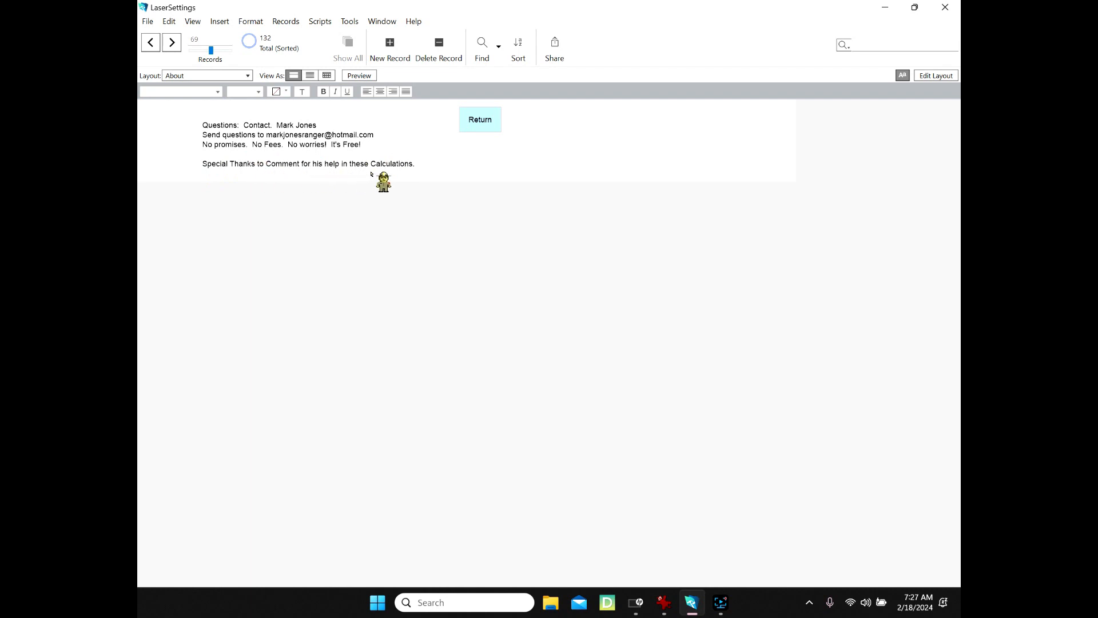
pyautogui.click(485, 120)
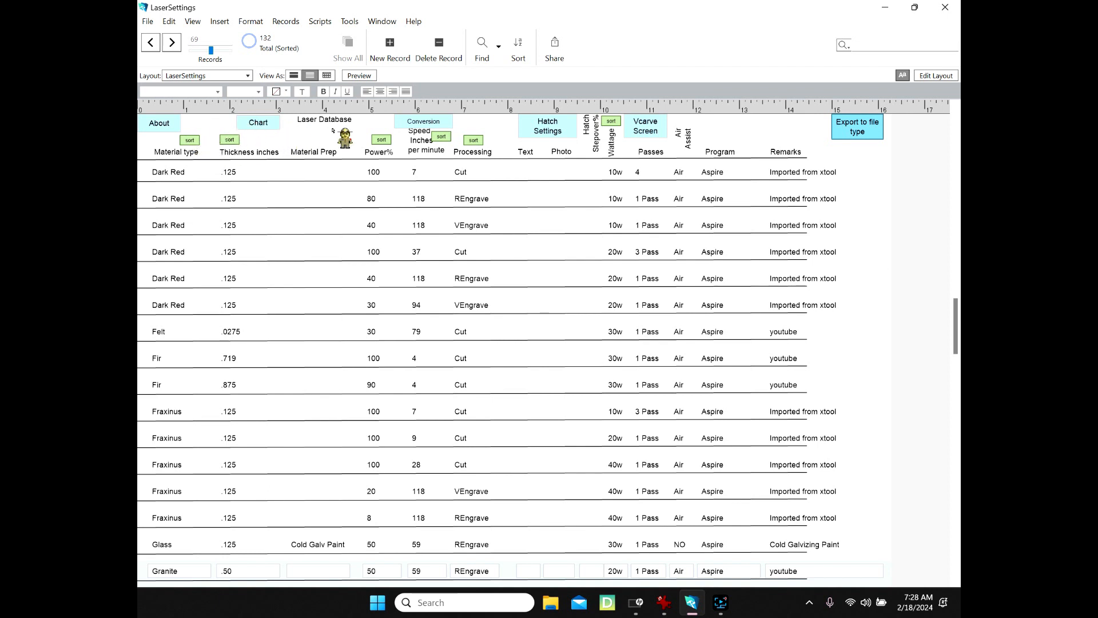
# View the laser speed conversion calculator and the Granite record's Vcarve screen, returning to the record list after each.
pyautogui.click(423, 121)
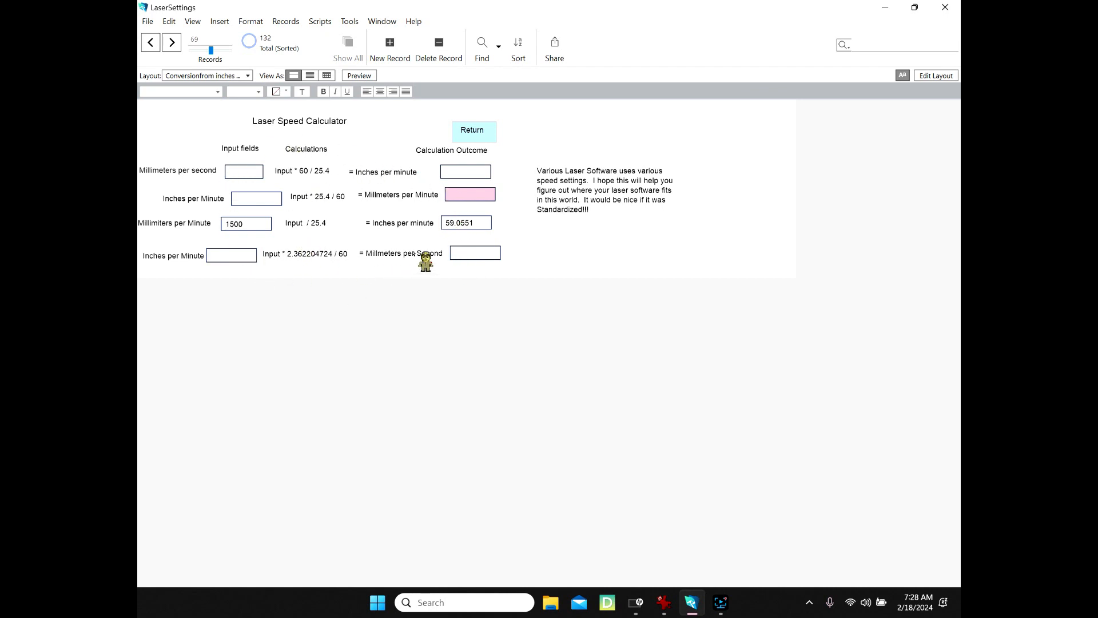
pyautogui.click(474, 131)
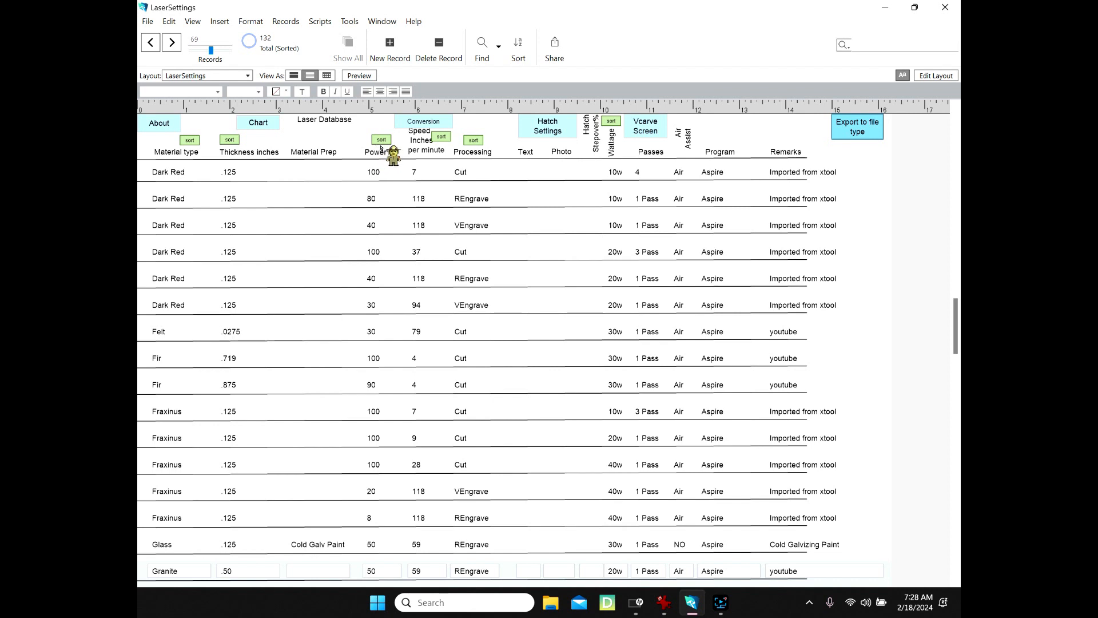
pyautogui.click(648, 128)
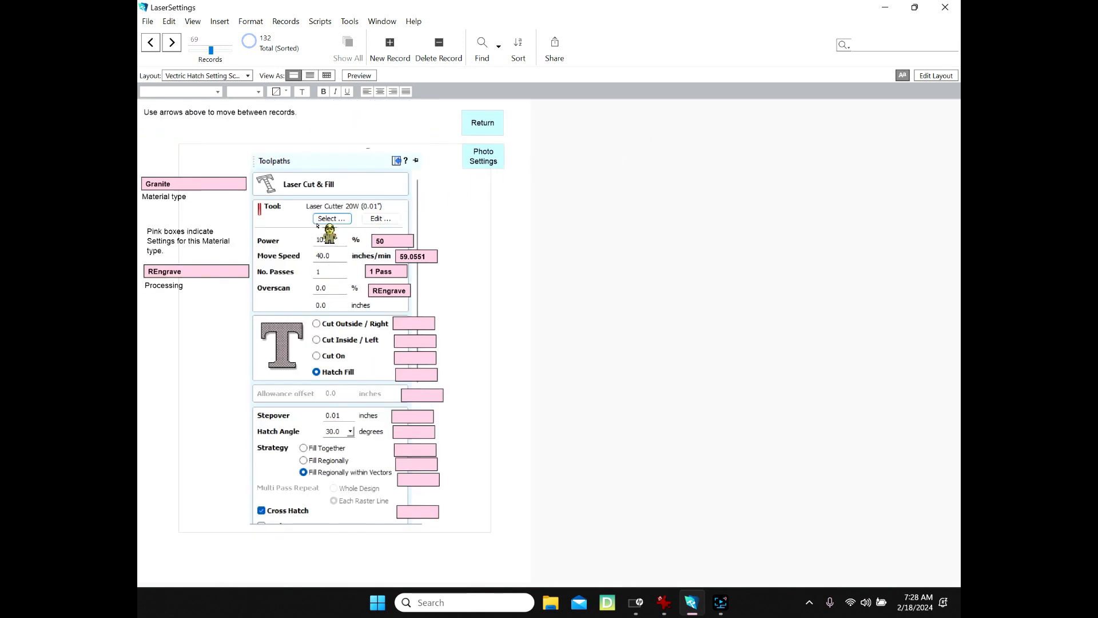
pyautogui.click(484, 121)
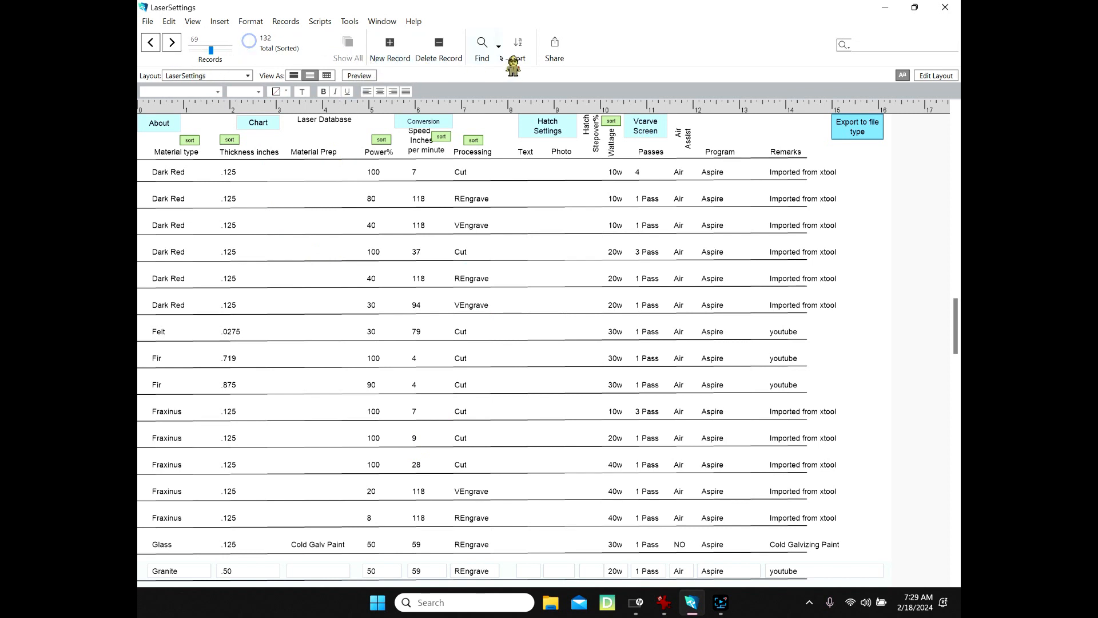
# Find the records with material type "cer" and select the second one, the ceramic tile with White Paint prep.
pyautogui.click(483, 46)
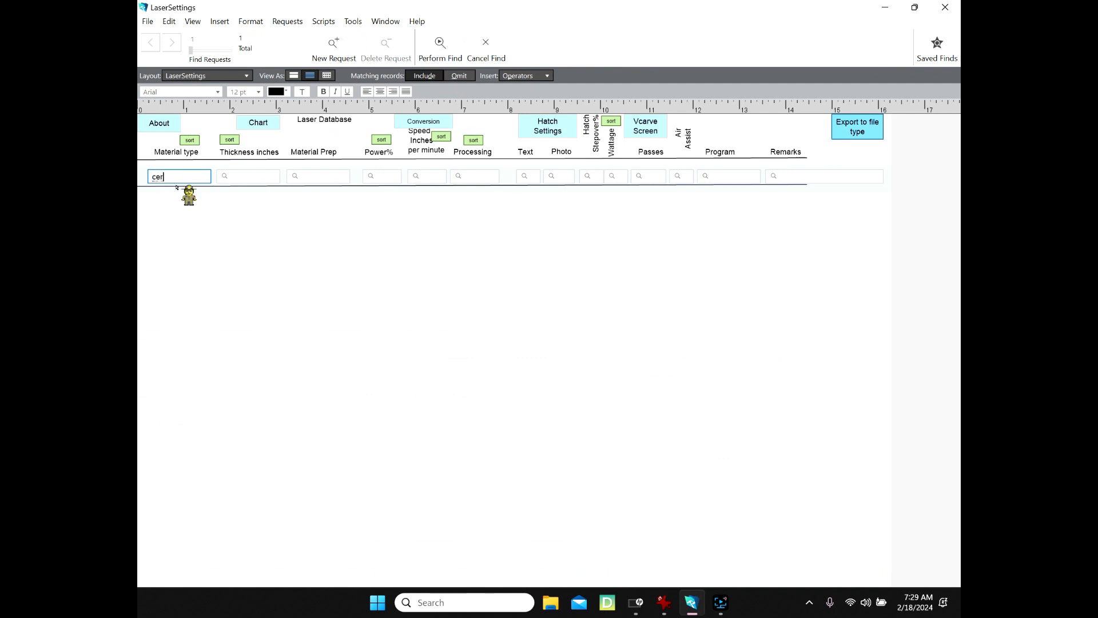
pyautogui.press('Return')
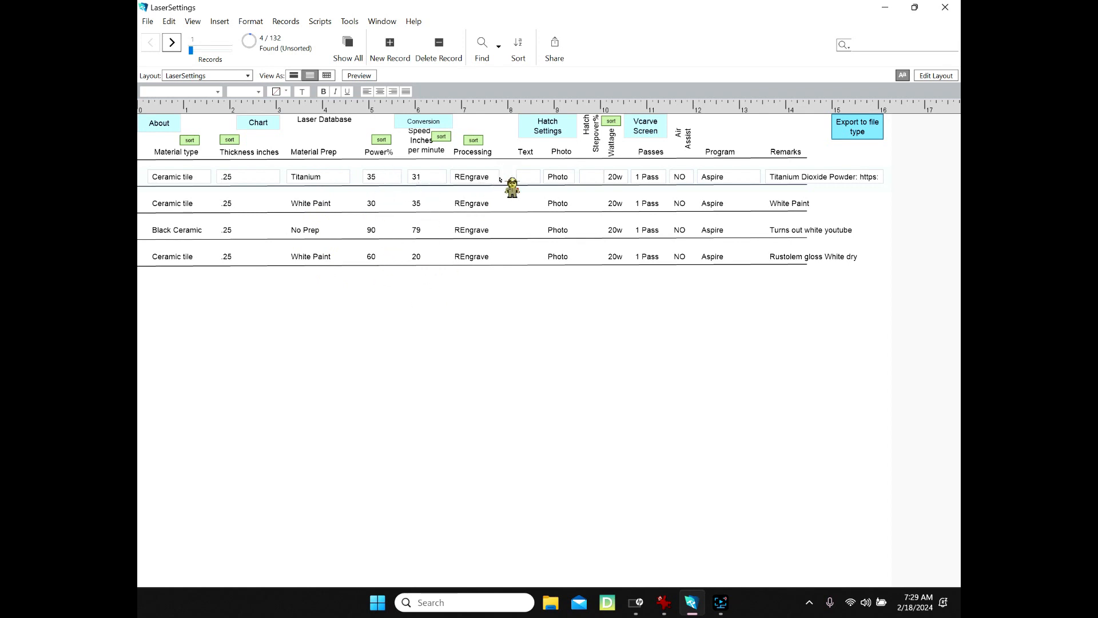
pyautogui.click(489, 200)
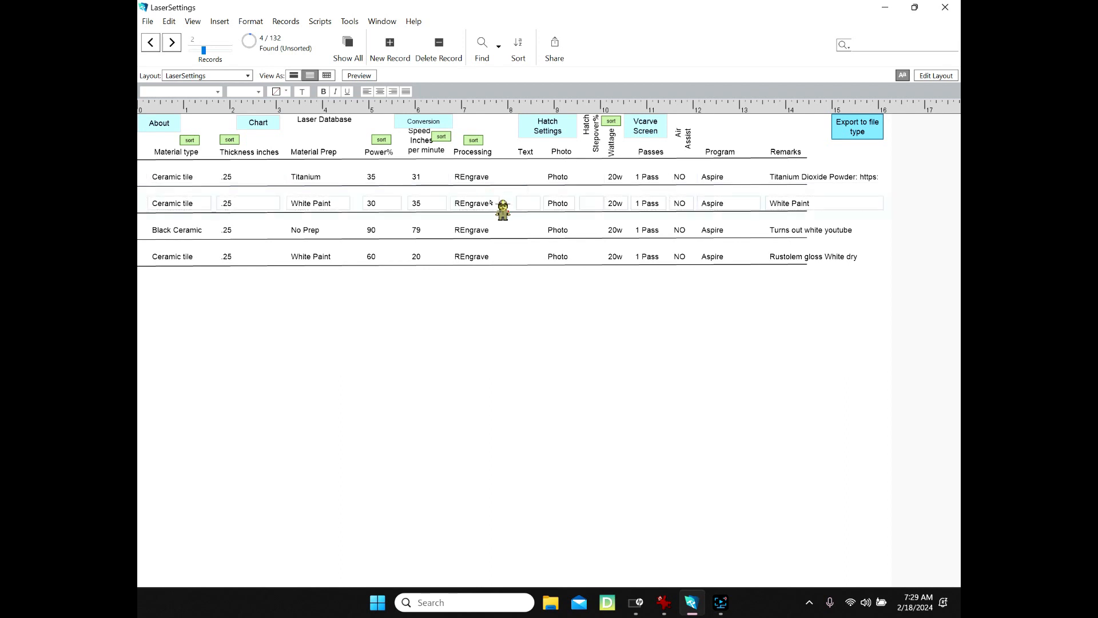
pyautogui.click(493, 204)
pyautogui.click(480, 292)
# View the White Paint ceramic tile's Vcarve screen and look at the choices offered for its Program field.
pyautogui.click(646, 123)
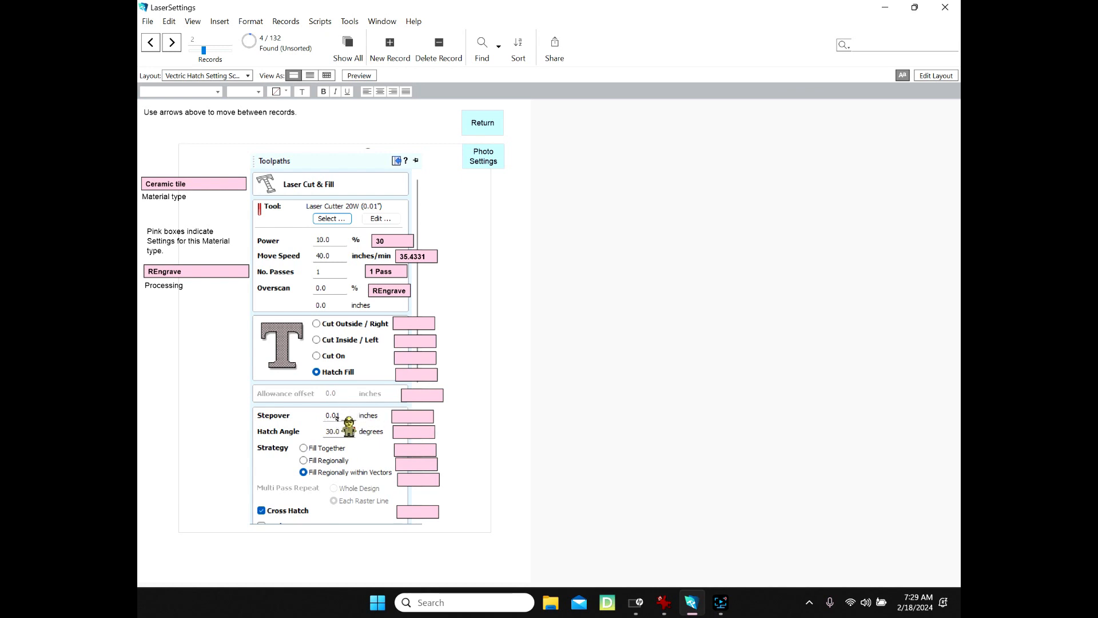
pyautogui.click(484, 124)
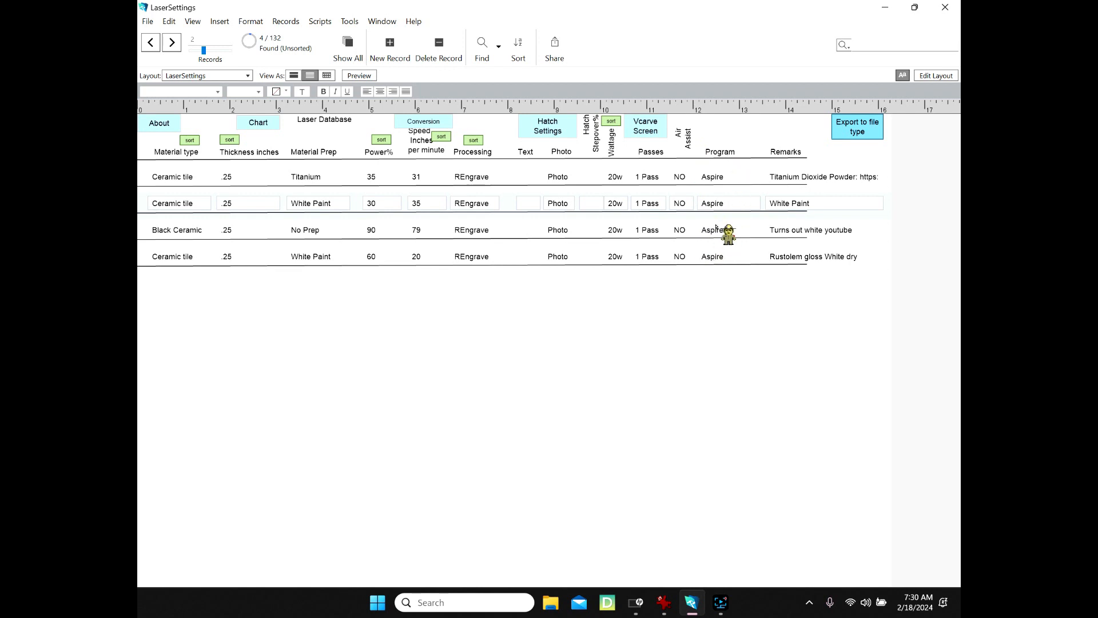
pyautogui.click(725, 203)
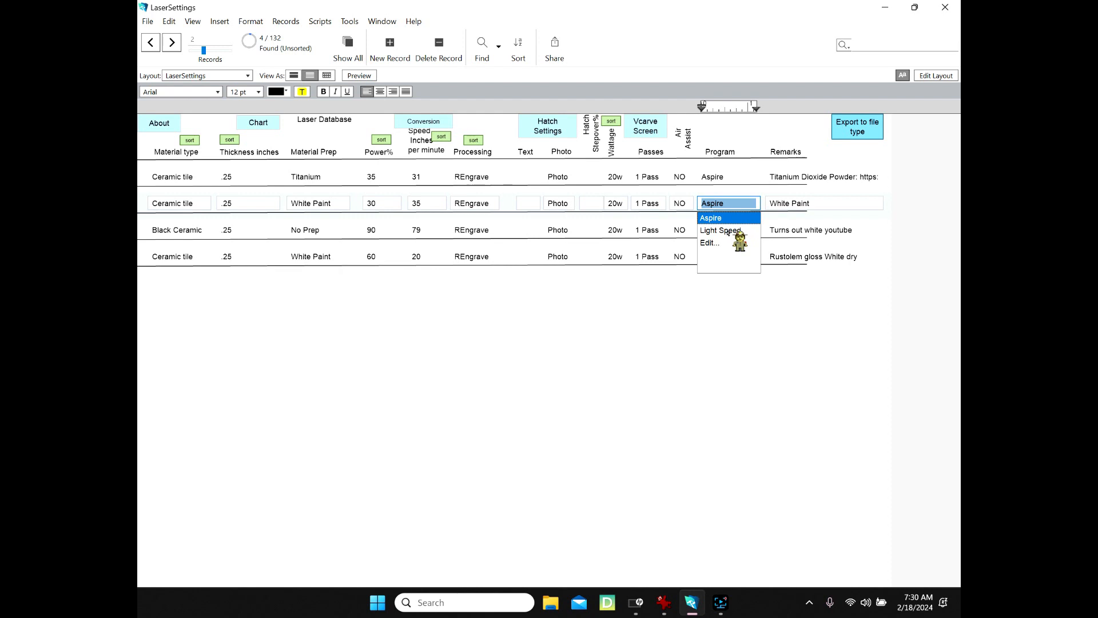
pyautogui.click(708, 287)
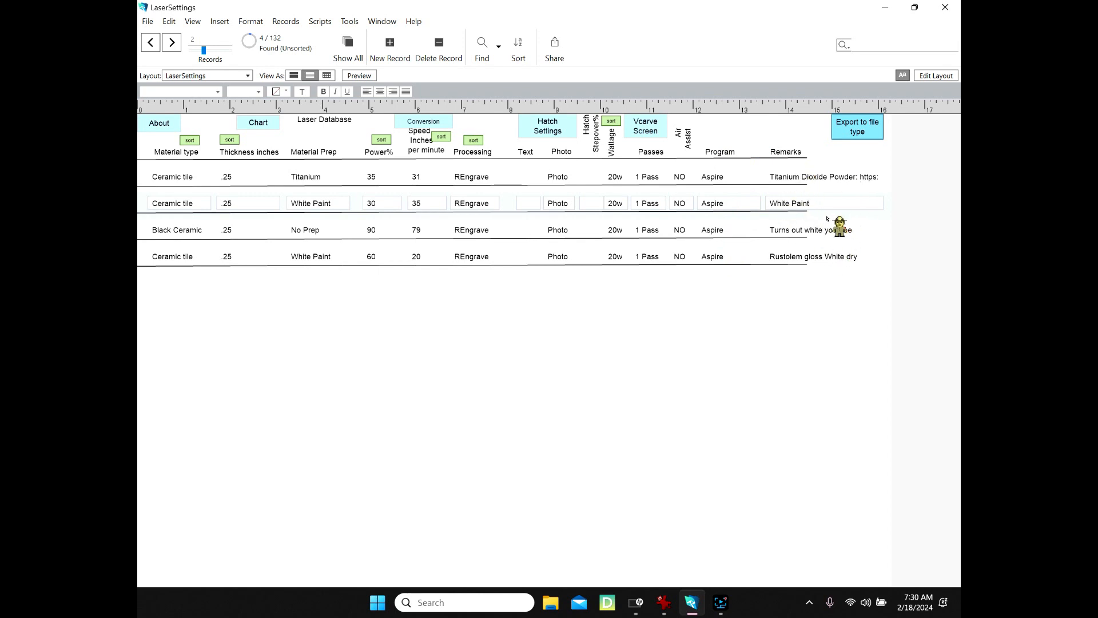
# View the ceramic tile's Hatch Settings layout and its hatch screen, and return to the record list.
pyautogui.click(556, 131)
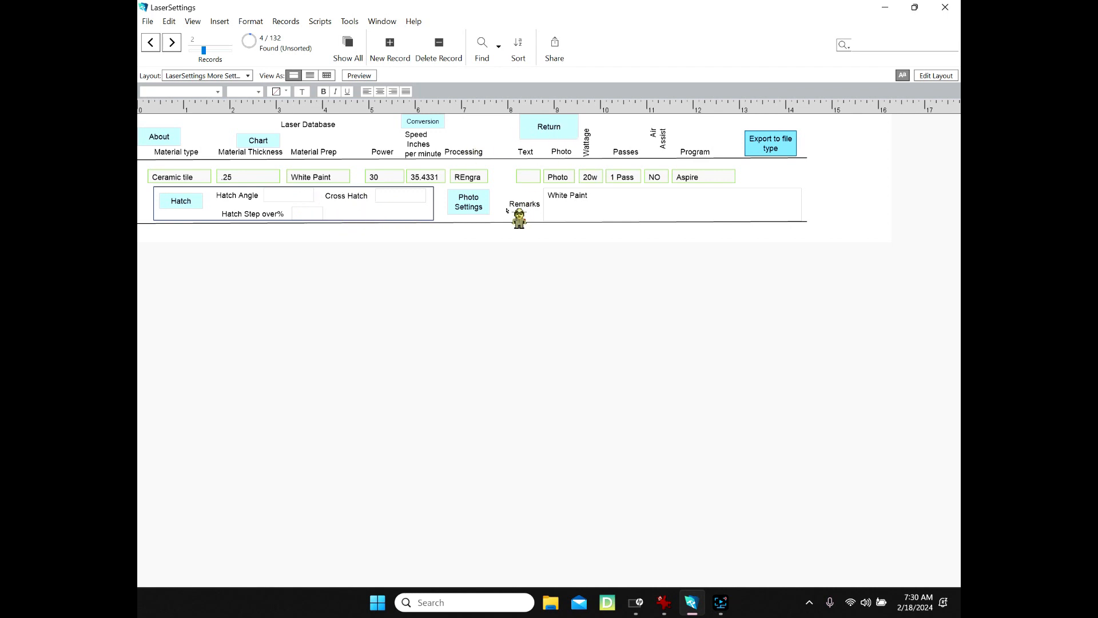
pyautogui.click(172, 201)
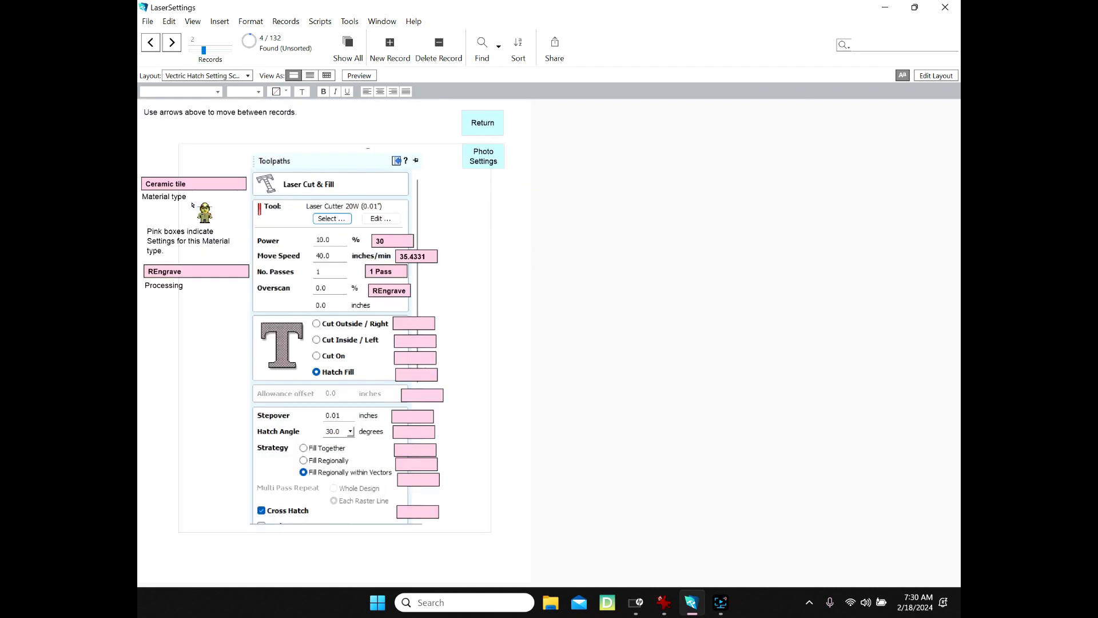
pyautogui.click(484, 124)
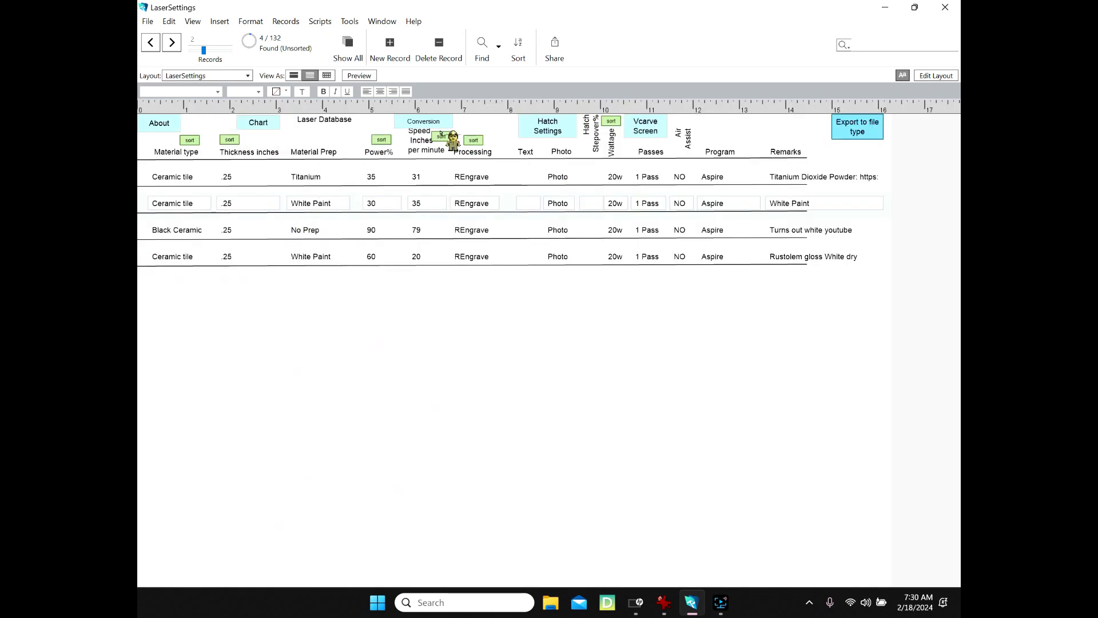
# Open the Hatch Settings layout again and page forward to the last ceramic record to read its full remarks.
pyautogui.click(560, 129)
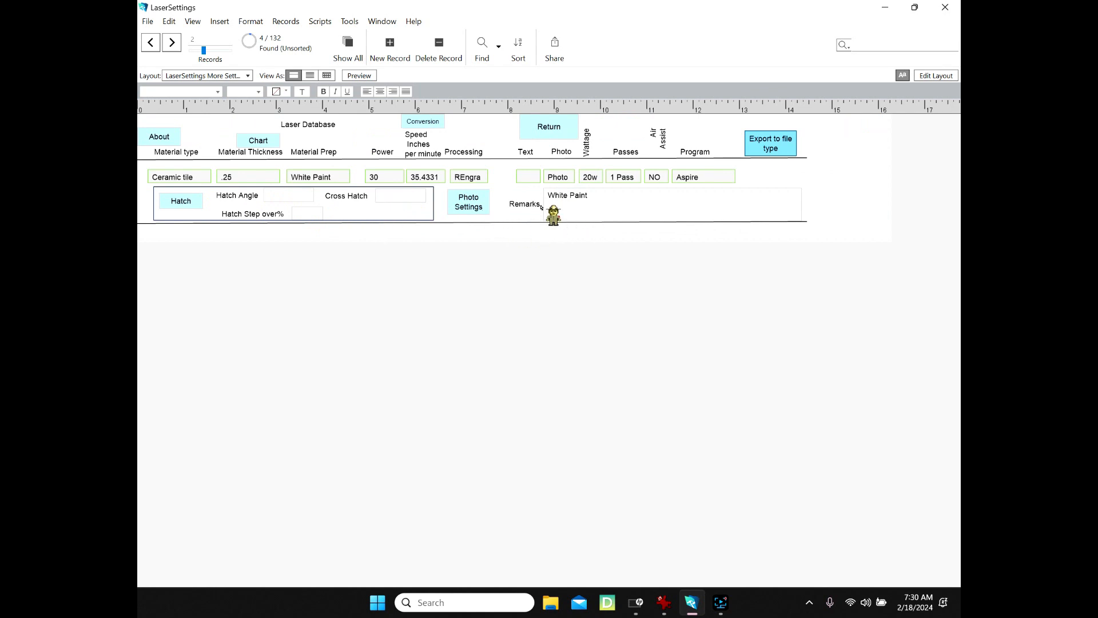
pyautogui.click(167, 42)
pyautogui.click(168, 42)
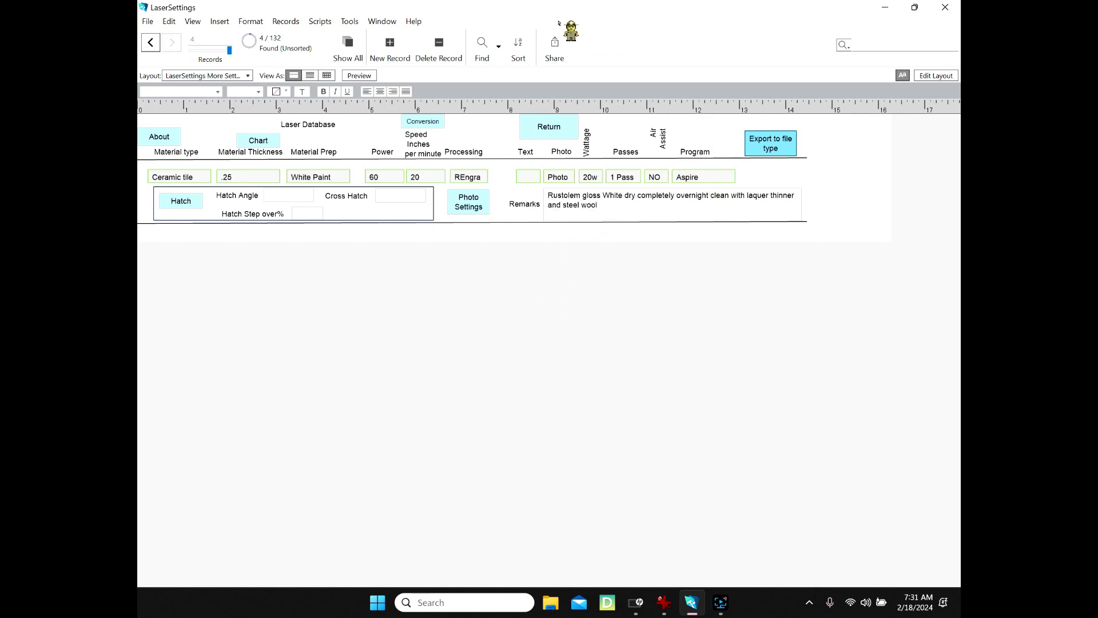
# Find the records with material type "lea", page through all the leather records and return to the list view.
pyautogui.click(482, 47)
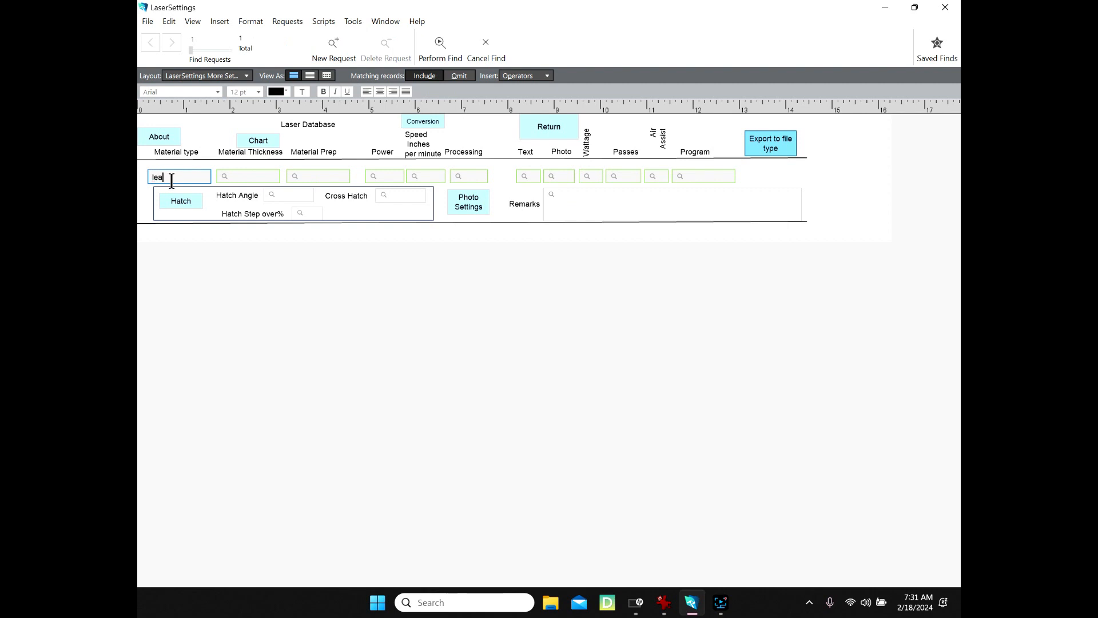
pyautogui.press('Return')
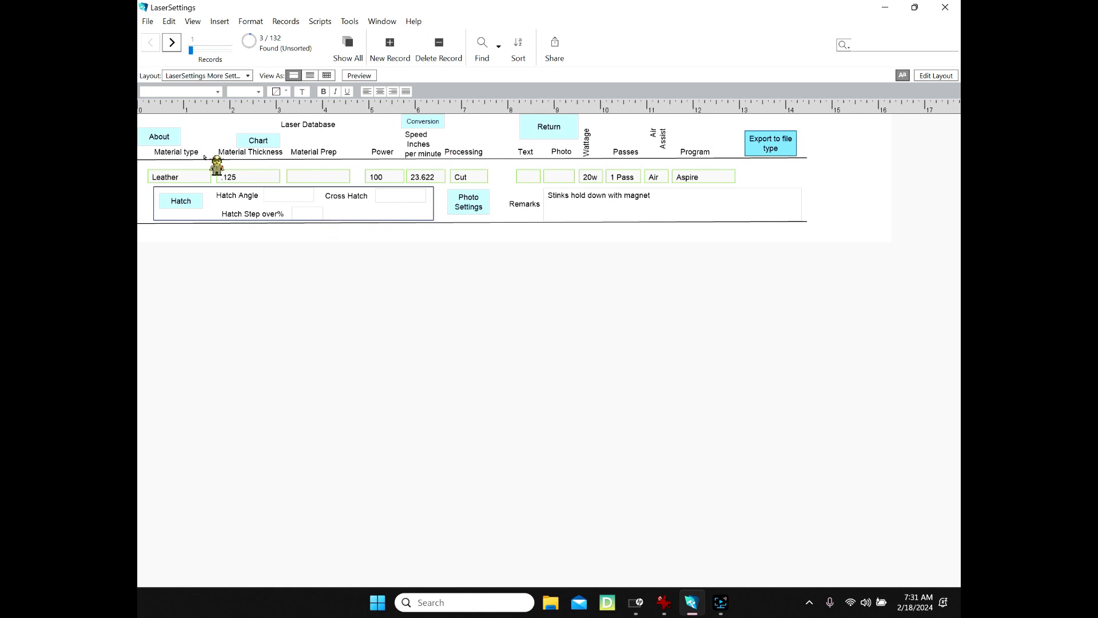
pyautogui.click(169, 42)
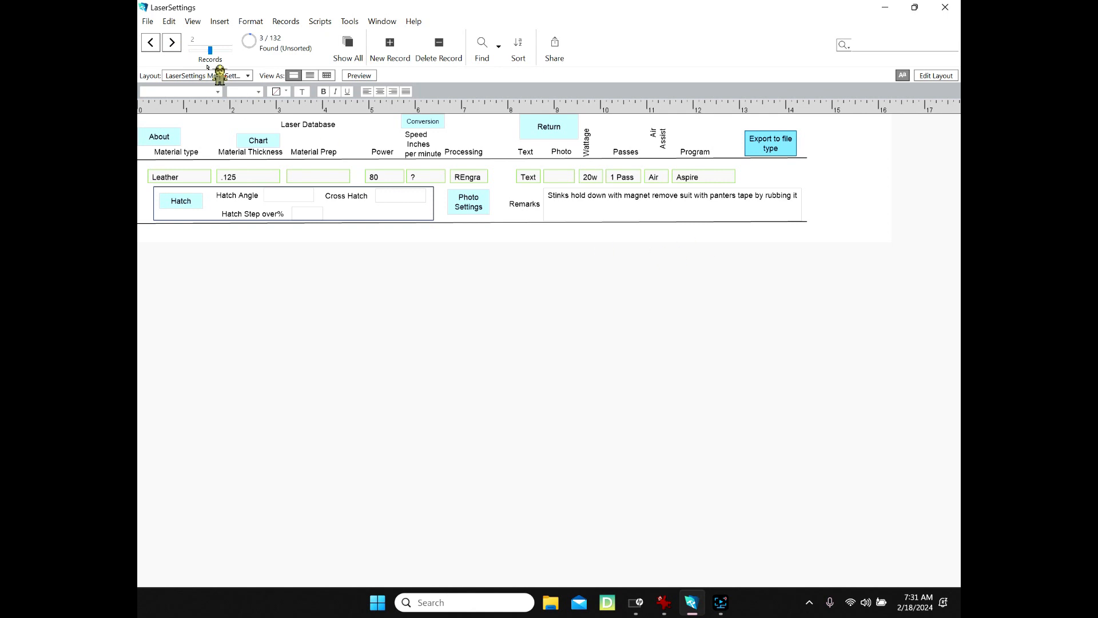
pyautogui.click(171, 42)
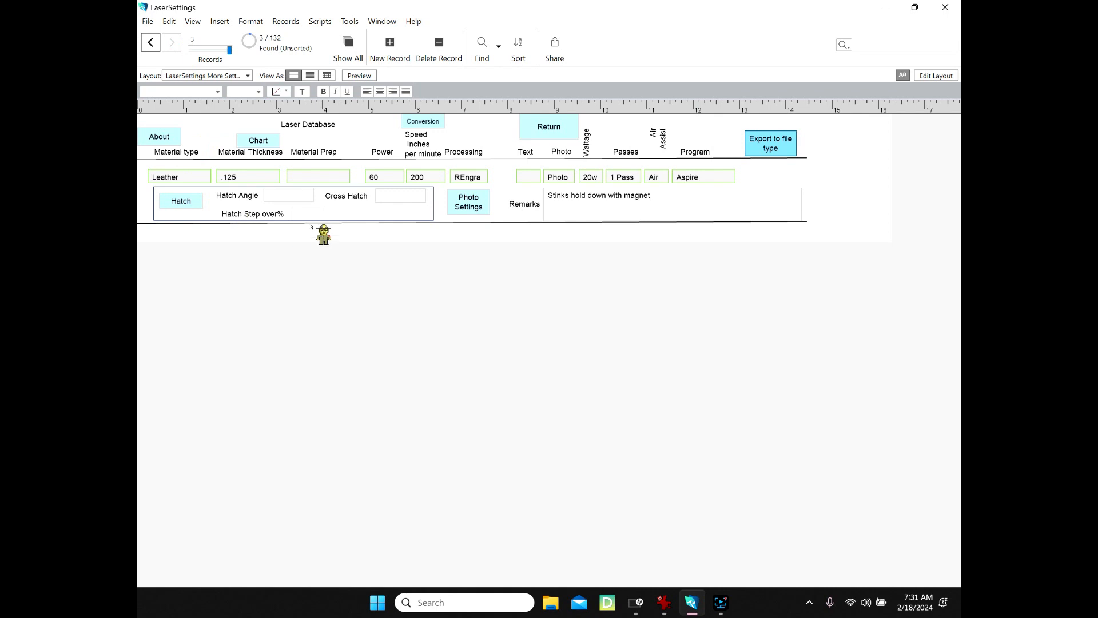
pyautogui.click(537, 132)
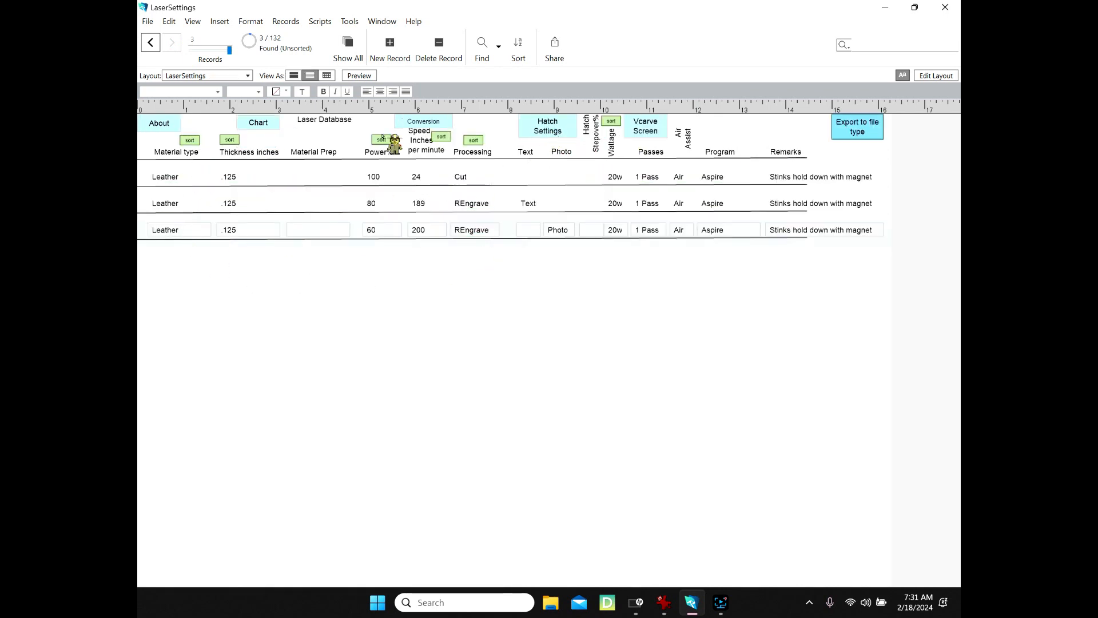
# Show all records again, sort them by material type and browse the sorted list.
pyautogui.click(349, 48)
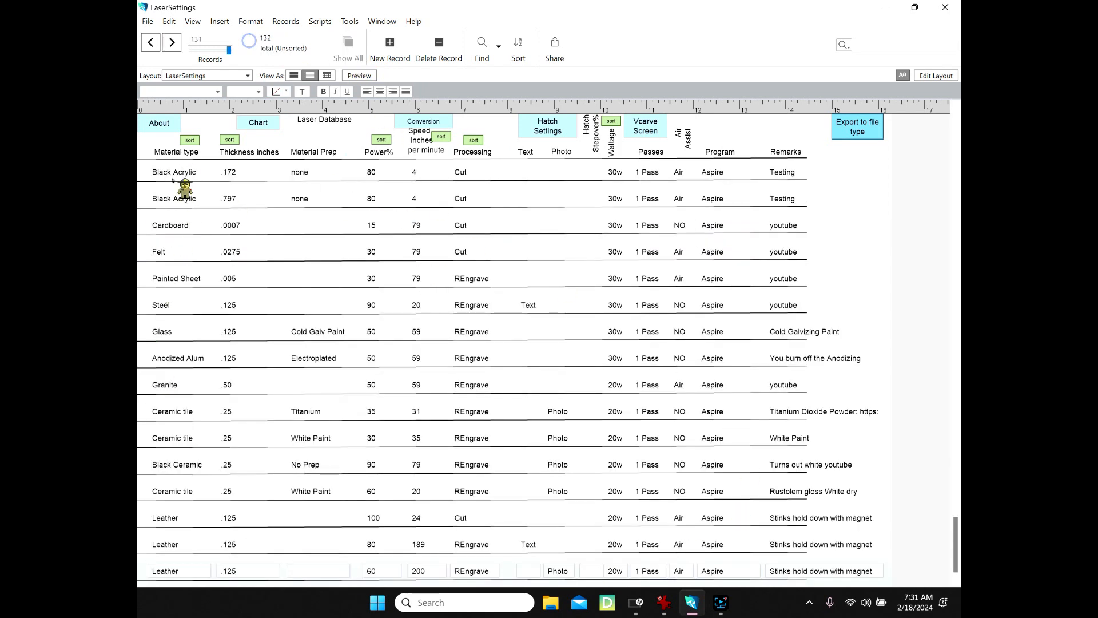
pyautogui.click(190, 140)
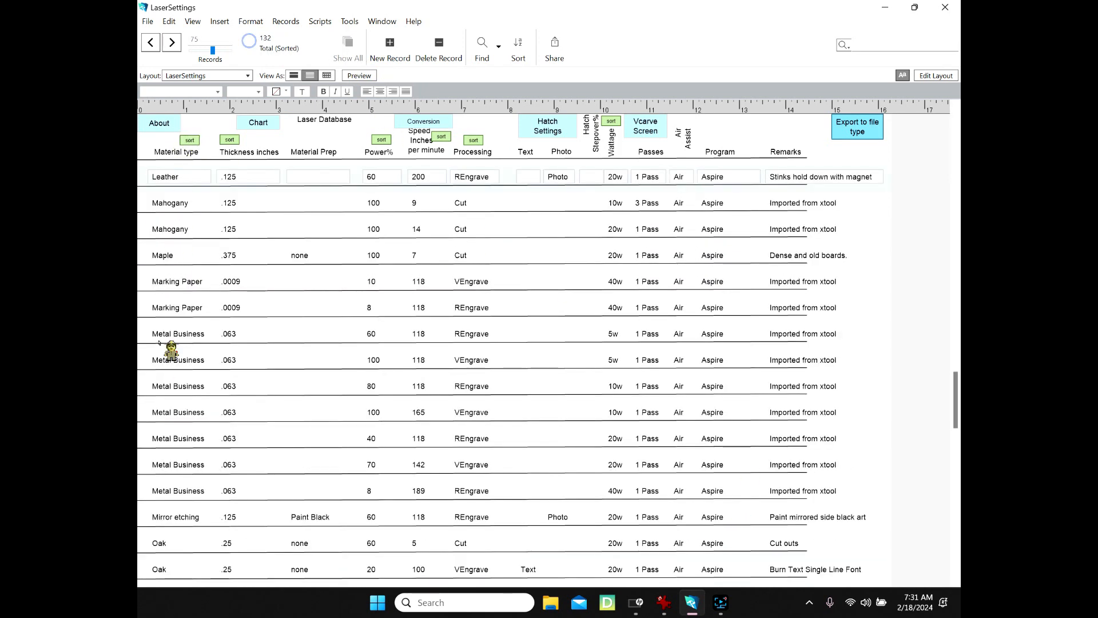
pyautogui.scroll(-3, 177, 504)
pyautogui.scroll(-15, 173, 482)
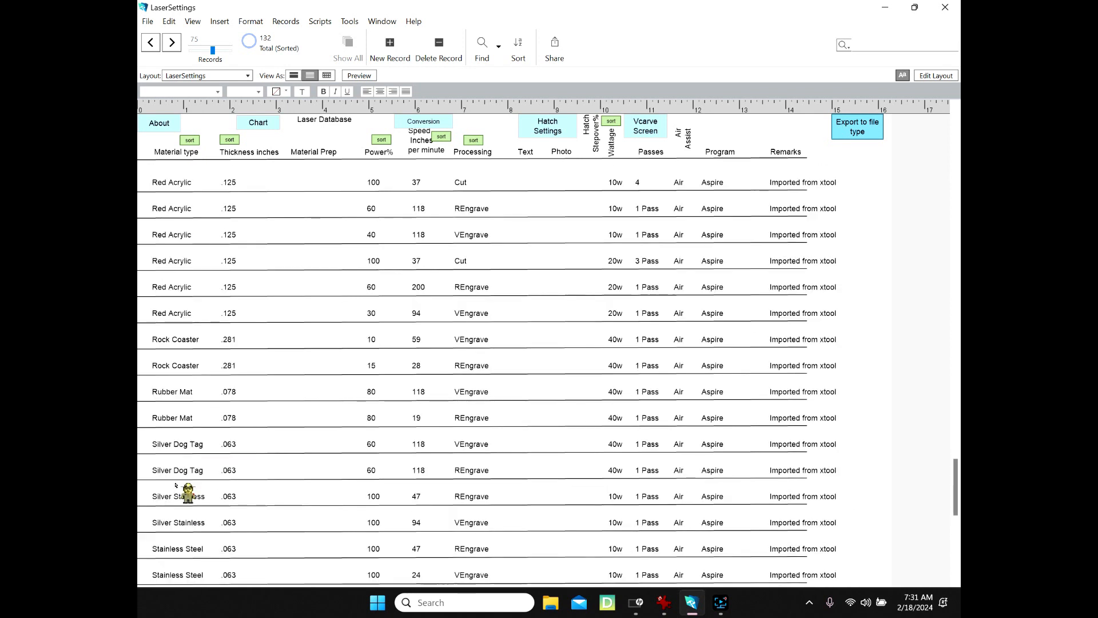
pyautogui.scroll(18, 186, 475)
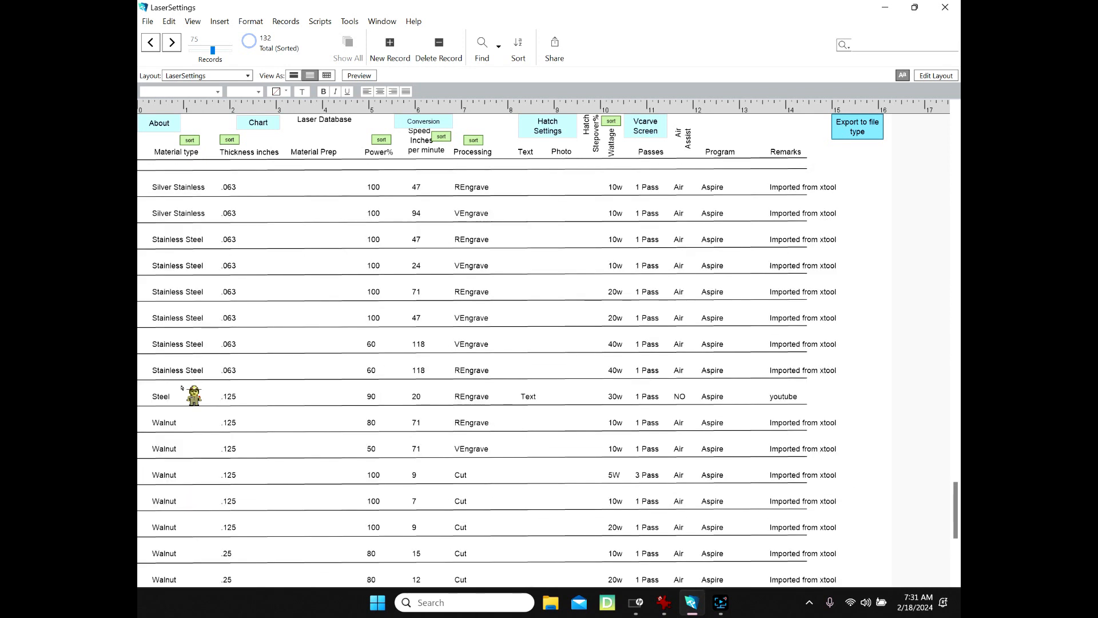
pyautogui.scroll(15, 181, 208)
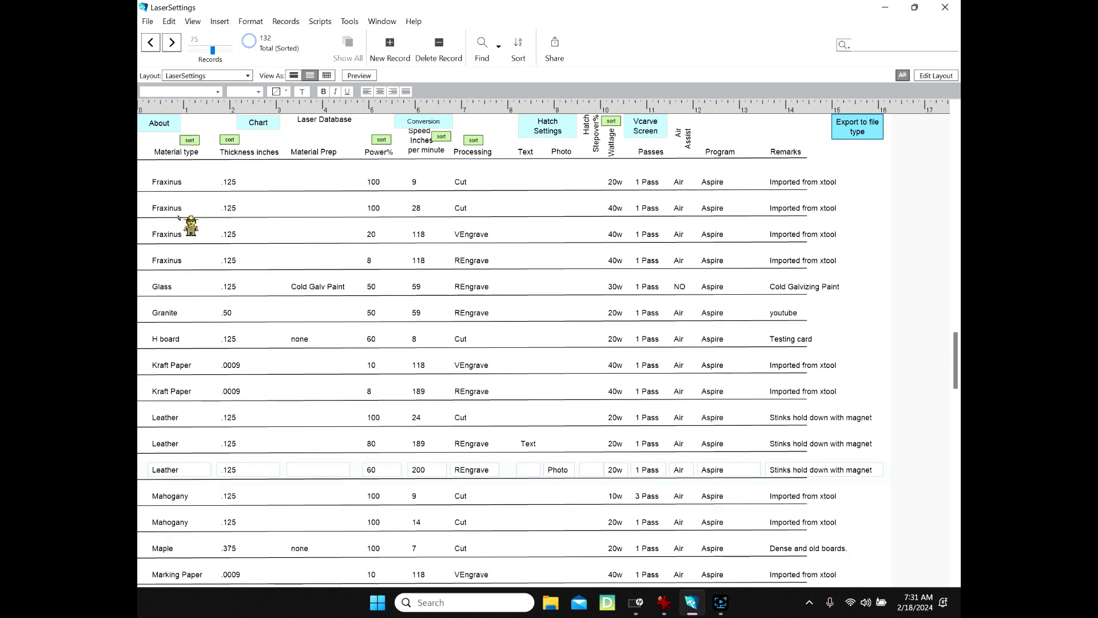
# Set up an export of all sorted records to the Desktop as the comma-separated file "marko", opening automatically after saving.
pyautogui.scroll(15, 181, 202)
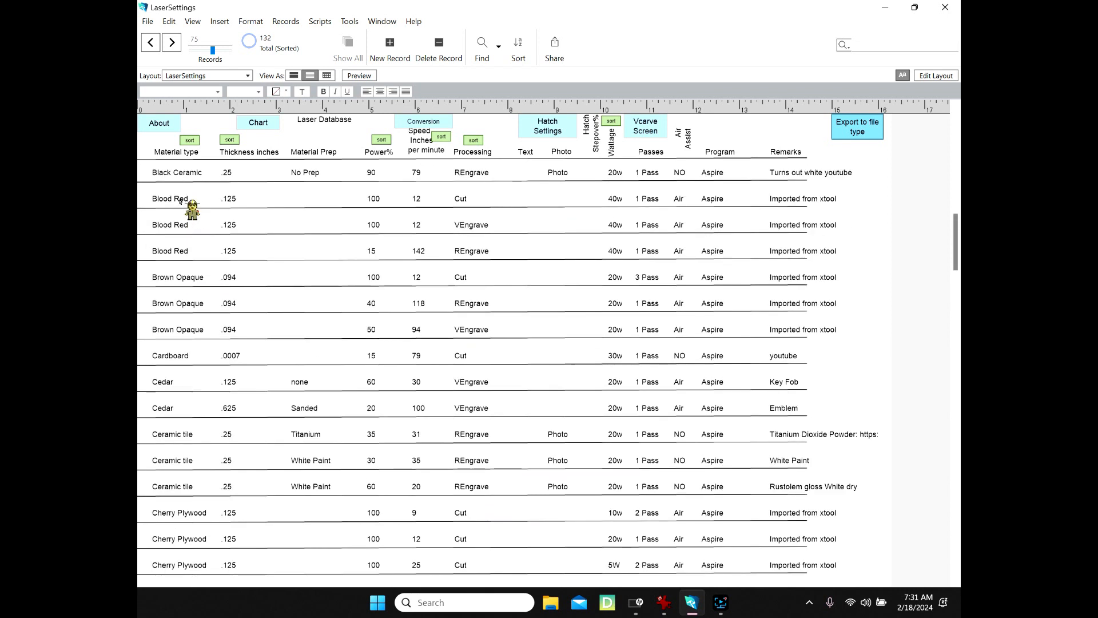
pyautogui.scroll(1, 182, 204)
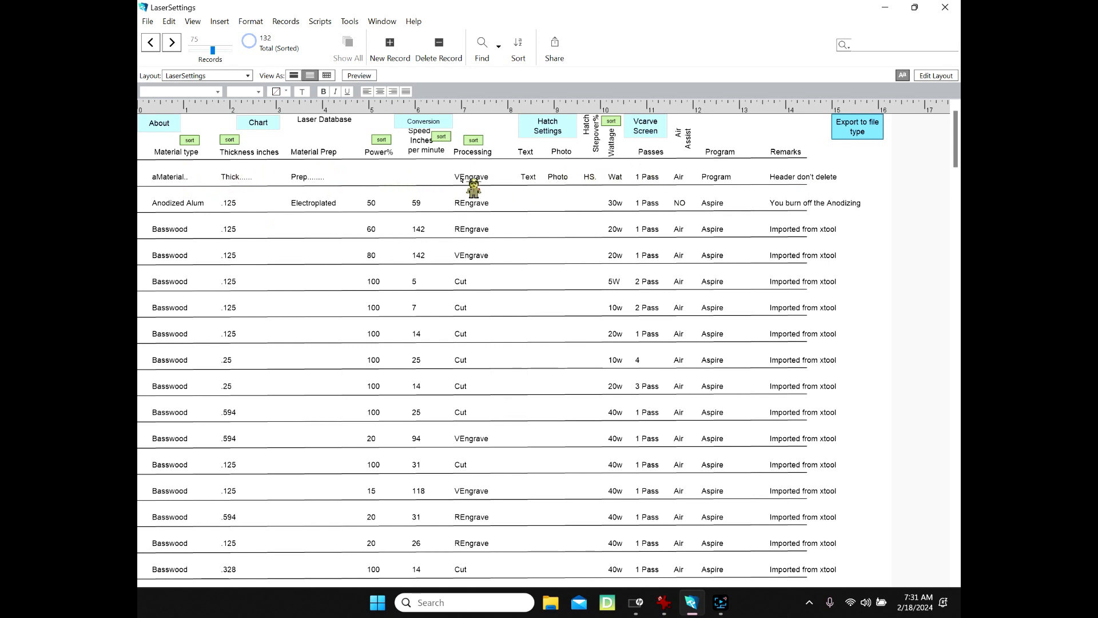
pyautogui.click(861, 129)
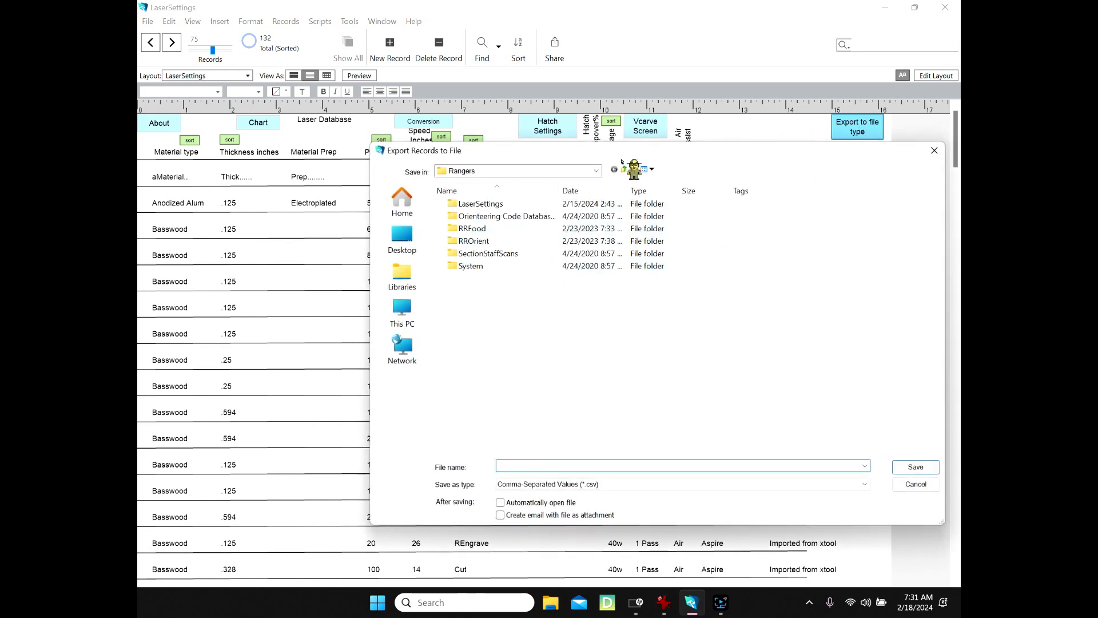
pyautogui.click(403, 249)
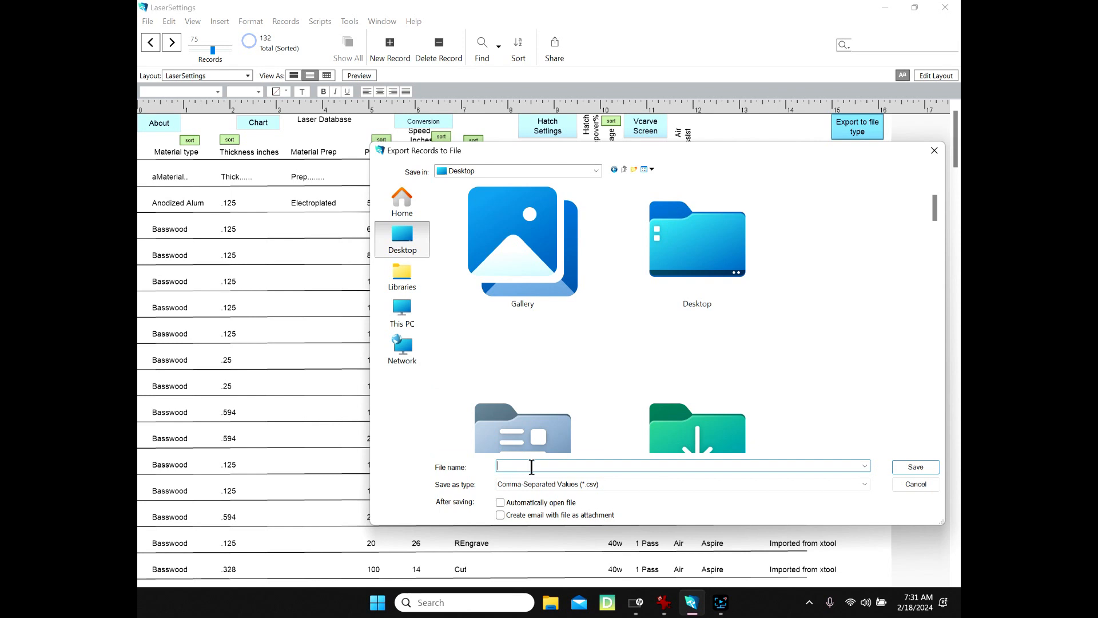
pyautogui.write('marko')
pyautogui.click(501, 502)
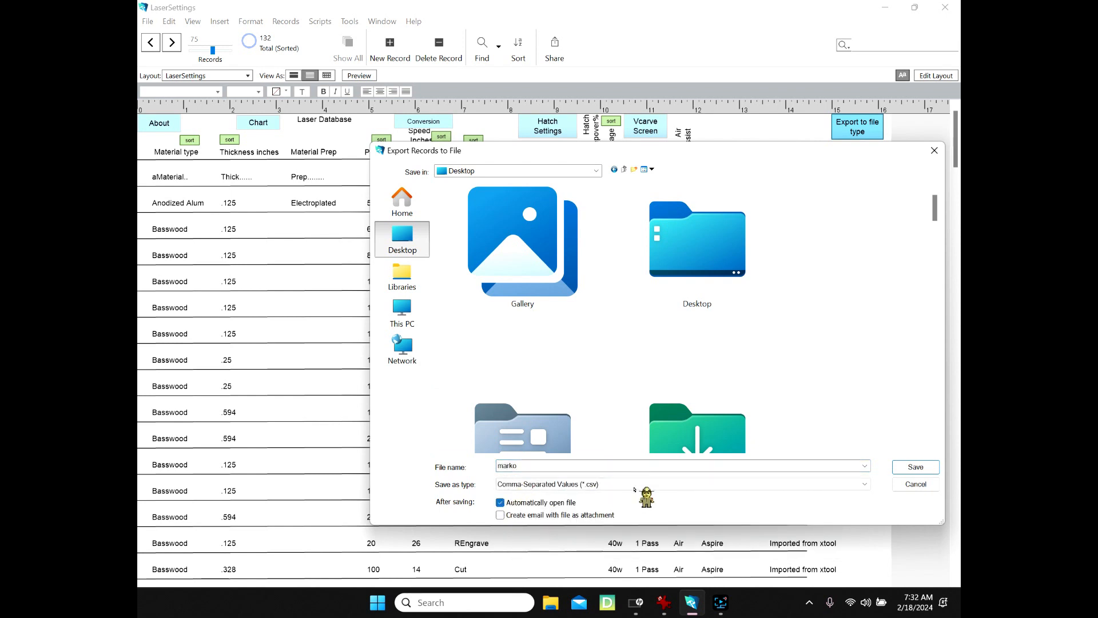
pyautogui.click(866, 483)
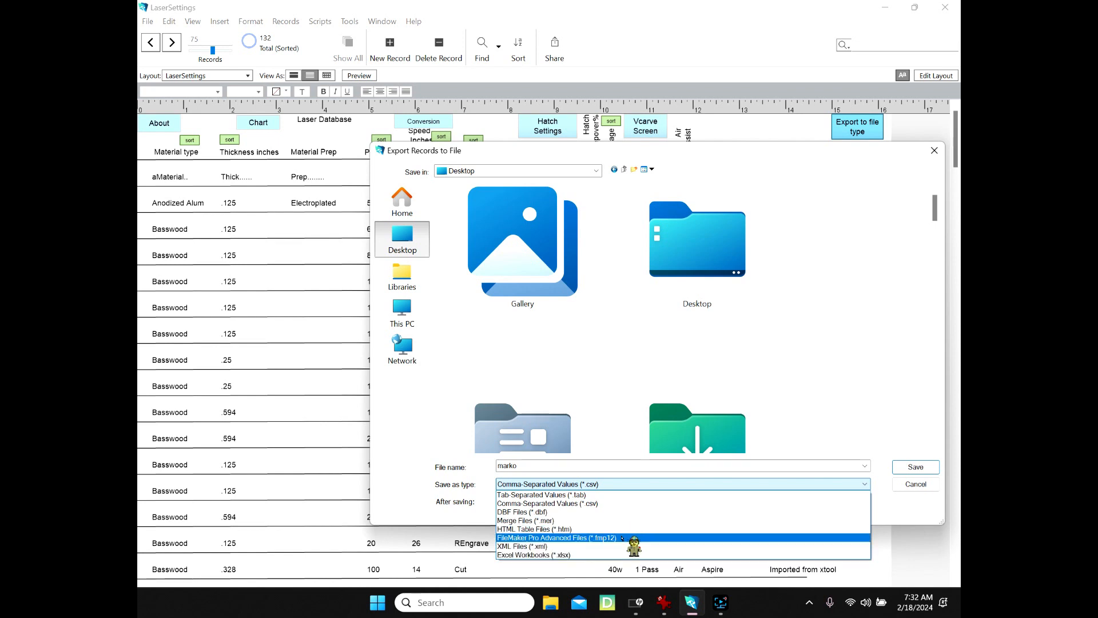
pyautogui.click(905, 541)
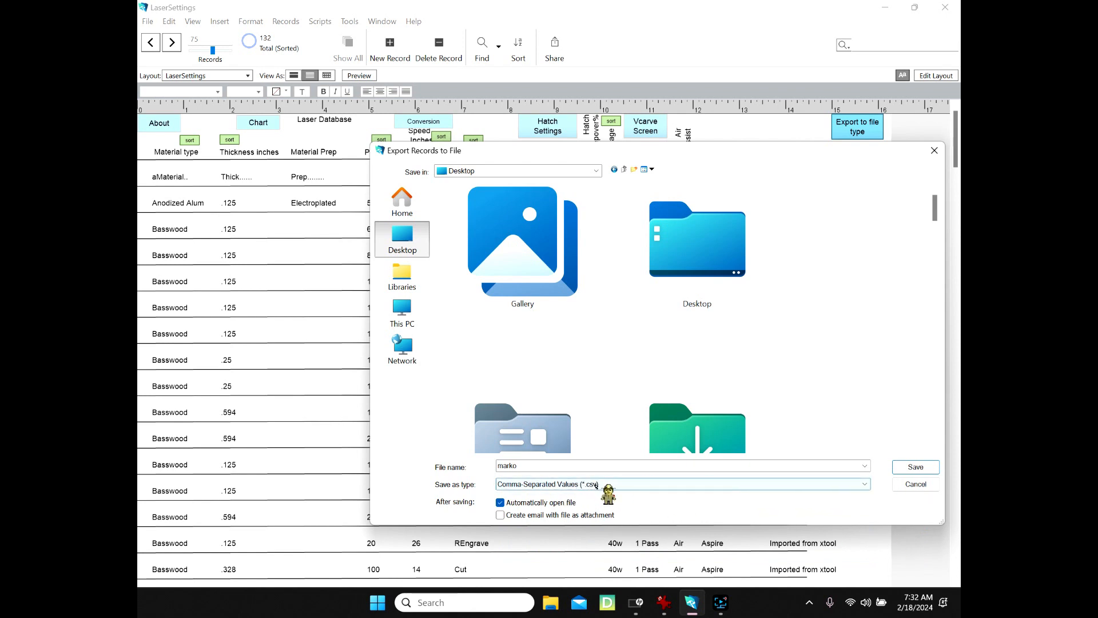
pyautogui.click(917, 467)
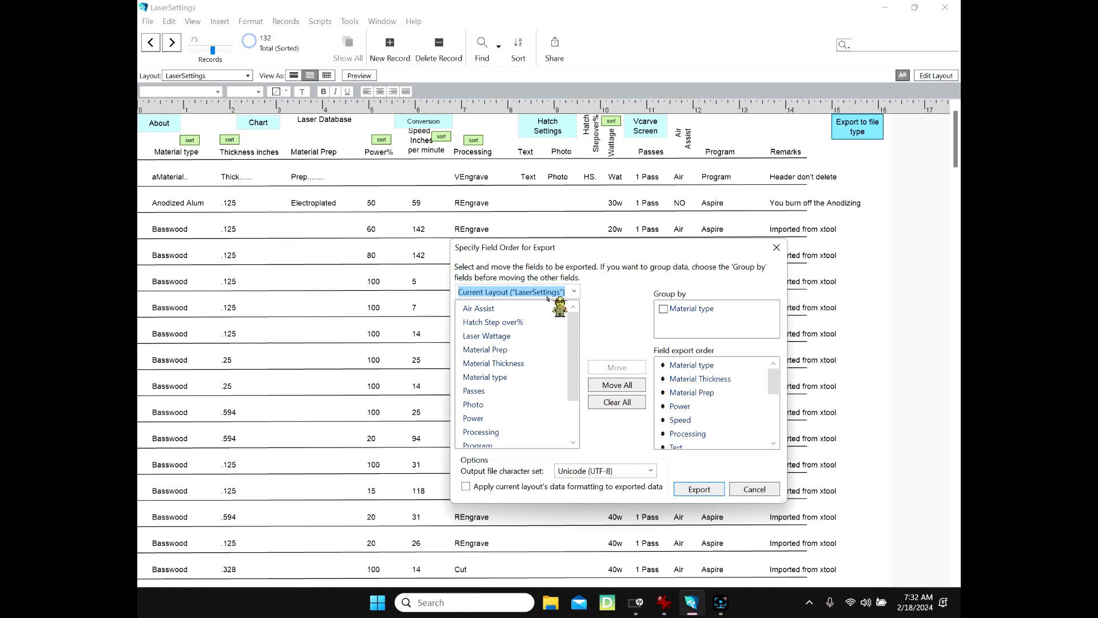
# Check the field source choices, include all the current layout's fields in the export order and export the records.
pyautogui.click(574, 292)
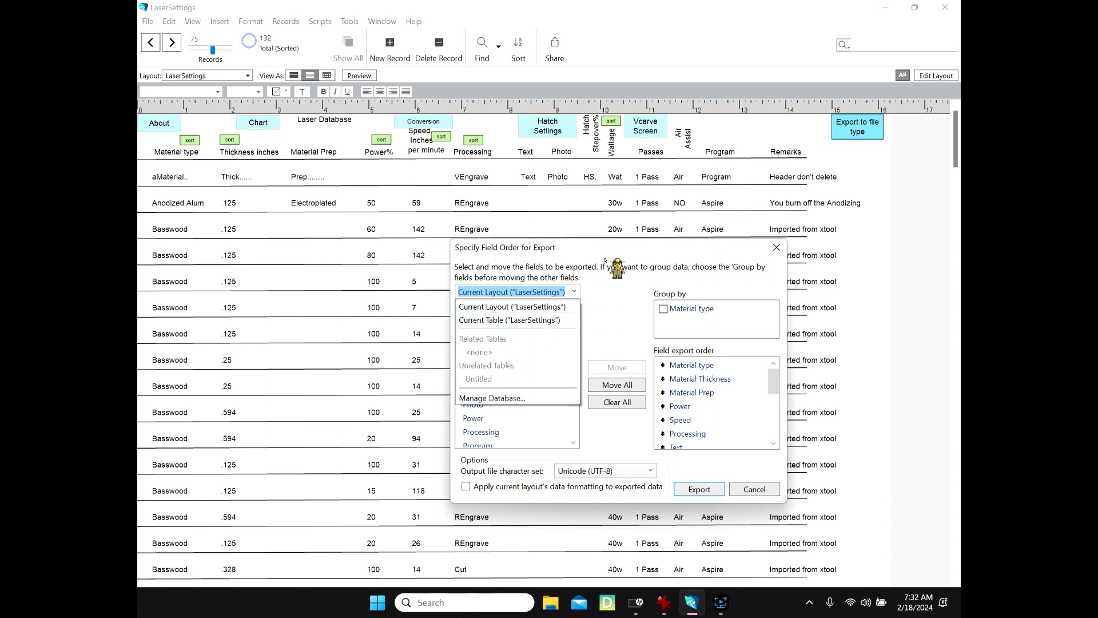
pyautogui.click(608, 279)
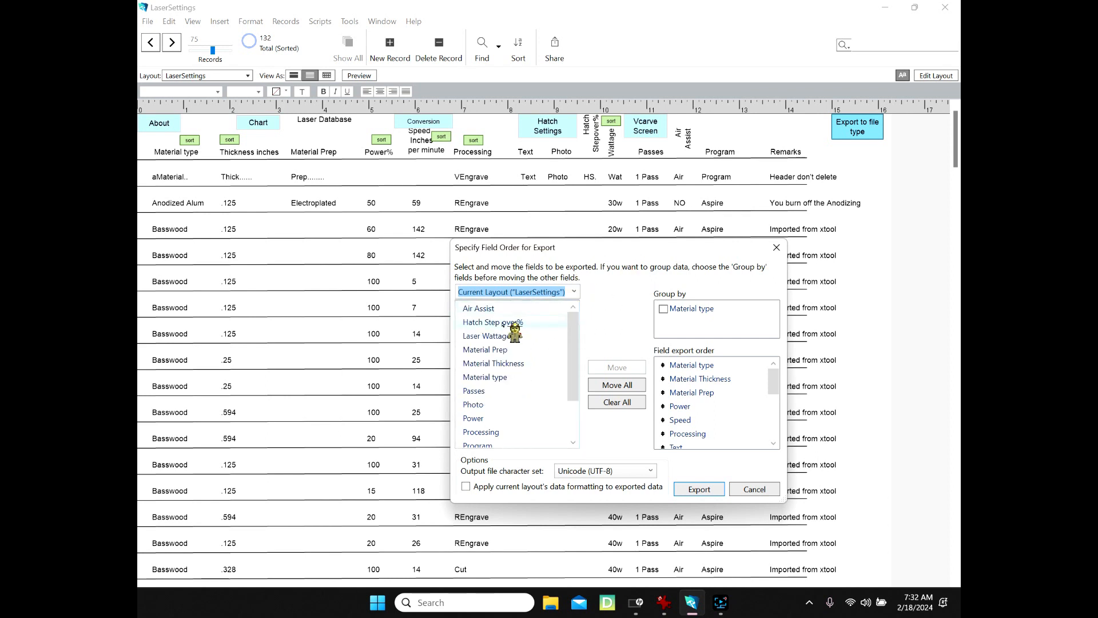
pyautogui.click(630, 385)
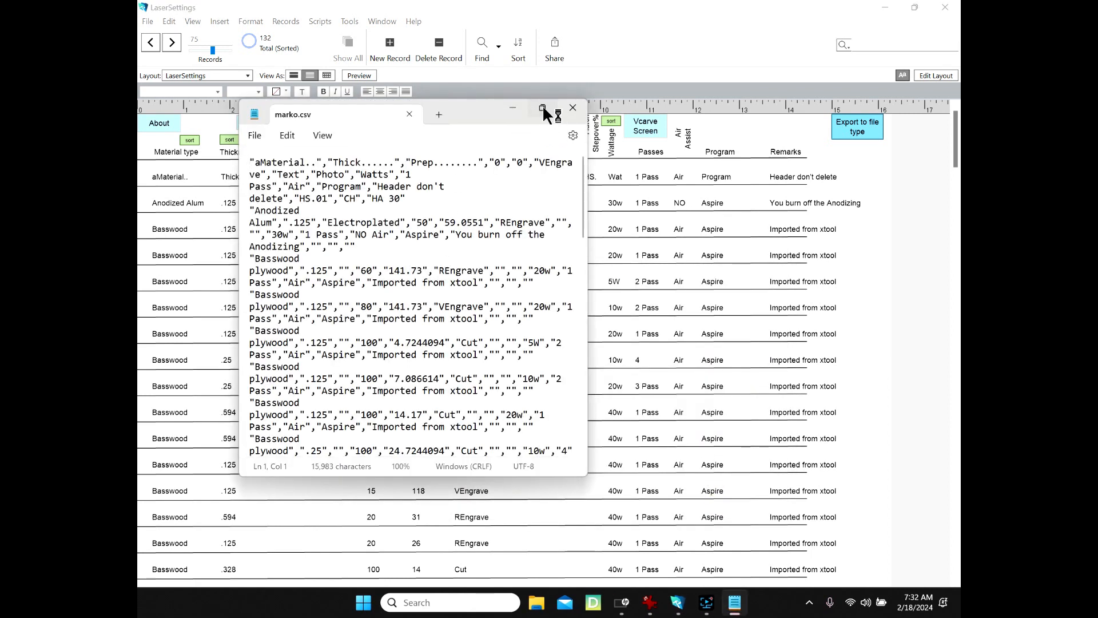
# Maximize the exported marko.csv in Notepad and turn off word wrap so each record fits on one line.
pyautogui.click(542, 108)
pyautogui.click(222, 32)
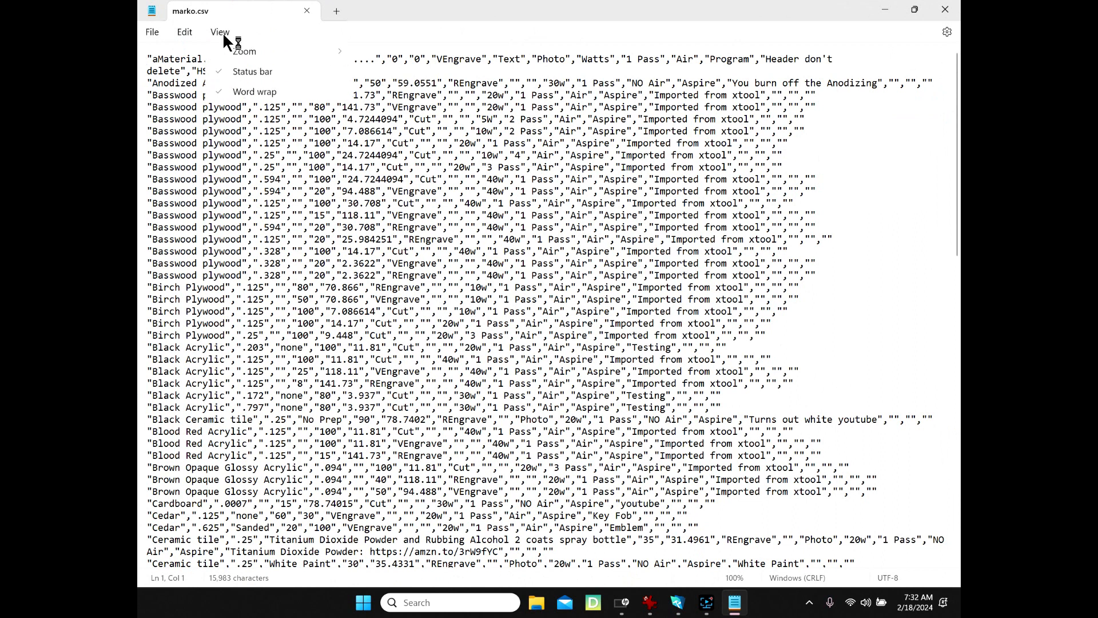
pyautogui.click(250, 94)
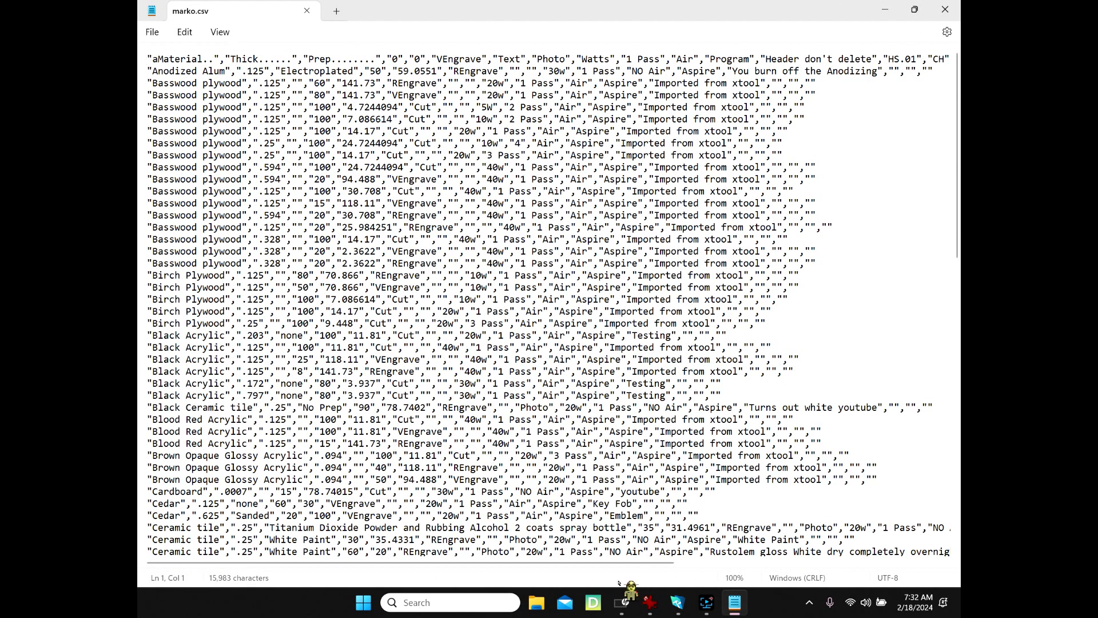
pyautogui.moveTo(624, 565)
pyautogui.mouseDown()
pyautogui.moveTo(926, 540)
pyautogui.moveTo(895, 496)
pyautogui.moveTo(936, 485)
pyautogui.moveTo(624, 558)
pyautogui.mouseUp()
# Replace all double quotation marks in marko.csv with nothing and close the replace box.
pyautogui.click(184, 32)
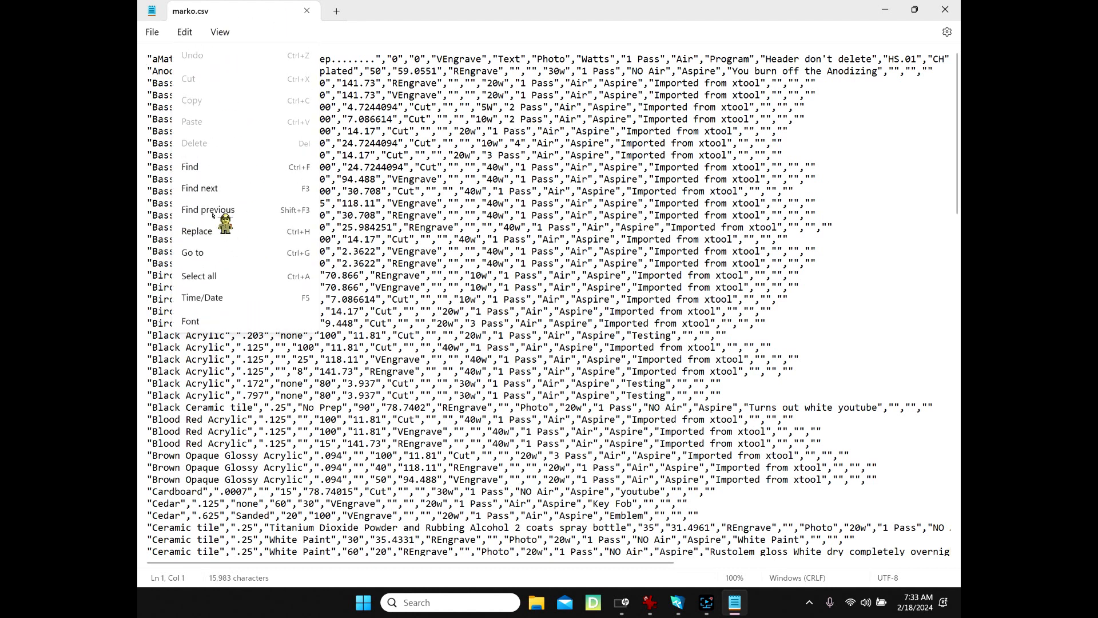
pyautogui.click(214, 234)
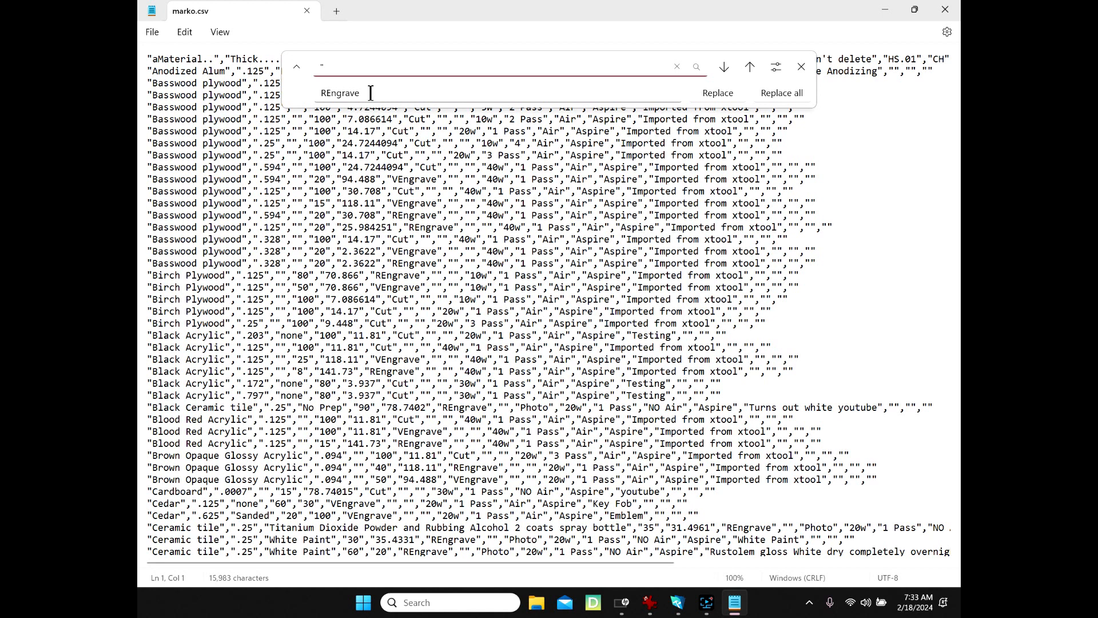
pyautogui.press('Tab')
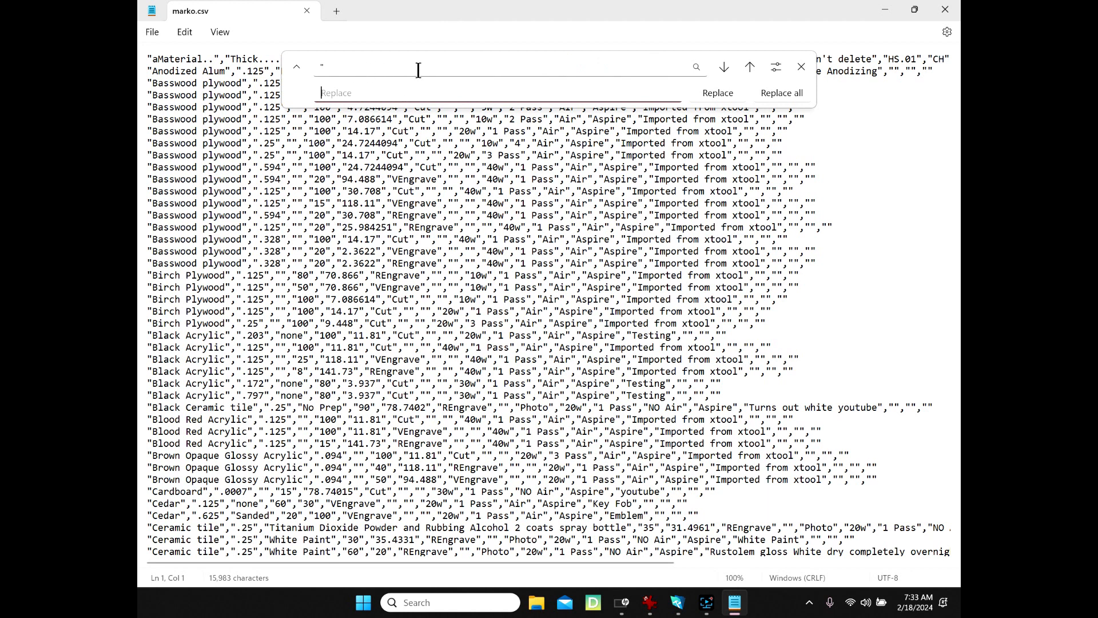
pyautogui.click(792, 101)
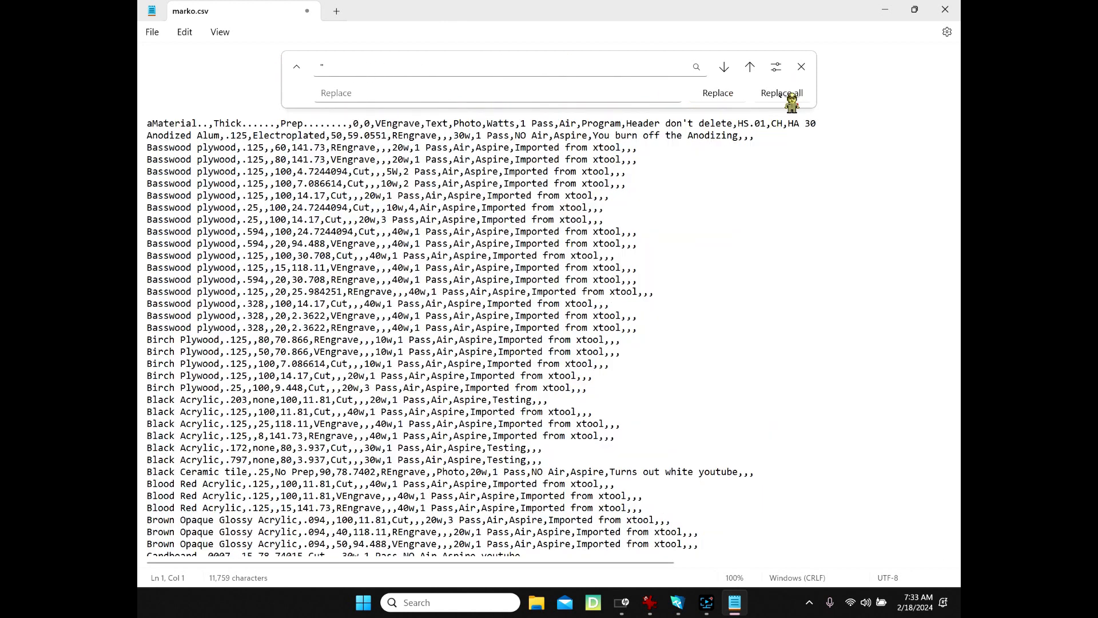
pyautogui.click(801, 67)
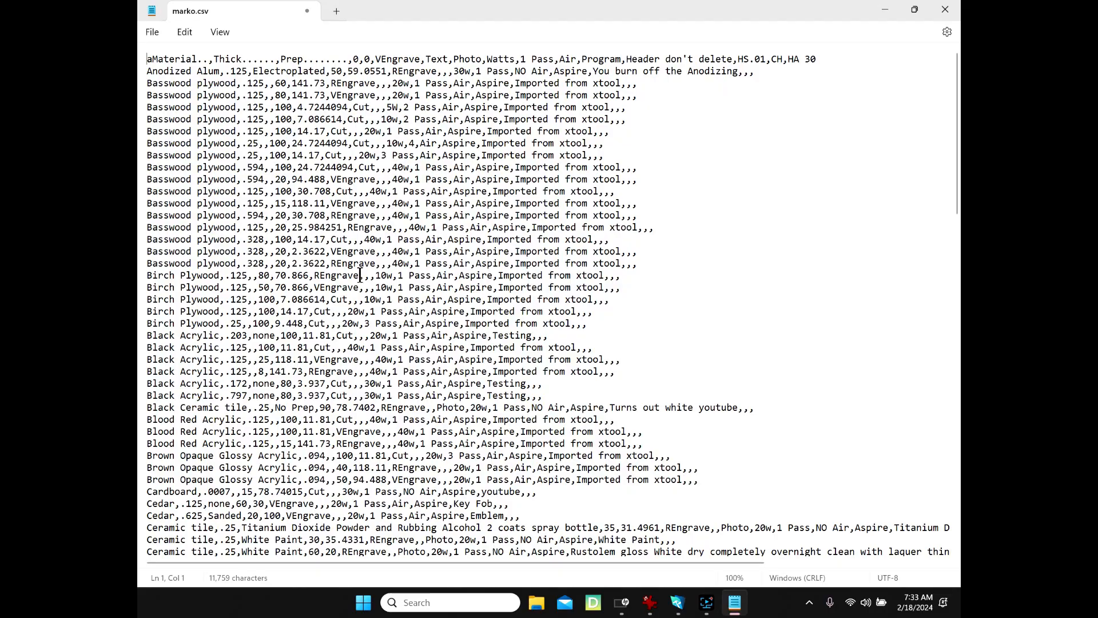
# Look through the cleaned record lines in marko.csv and close Notepad without saving the changes.
pyautogui.scroll(-20, 347, 338)
pyautogui.scroll(8, 362, 328)
pyautogui.scroll(15, 363, 329)
pyautogui.click(945, 9)
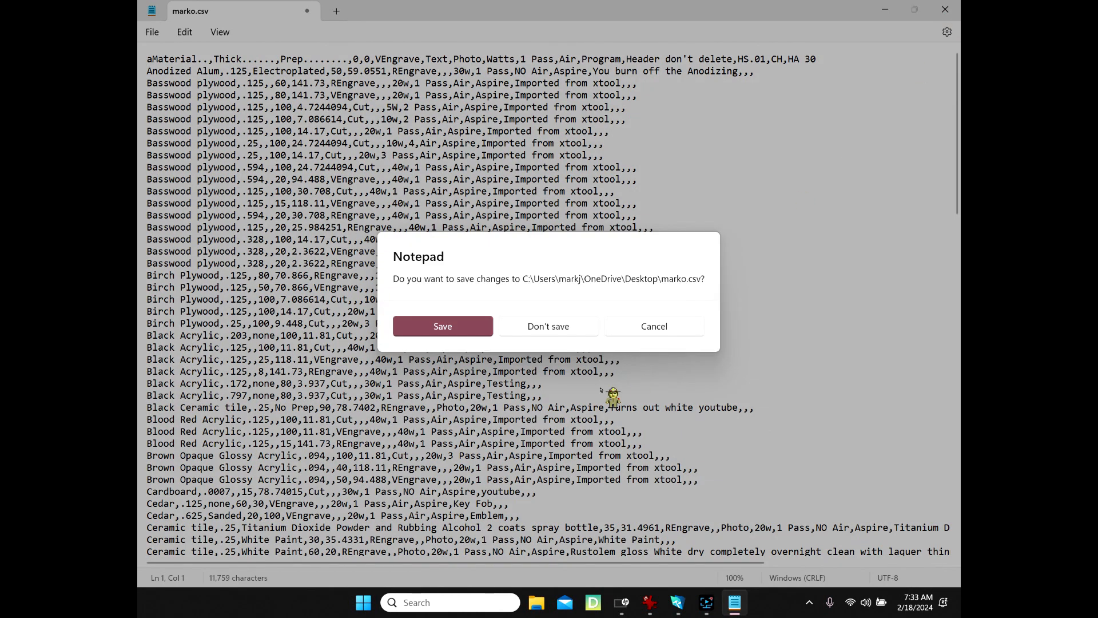
pyautogui.click(552, 332)
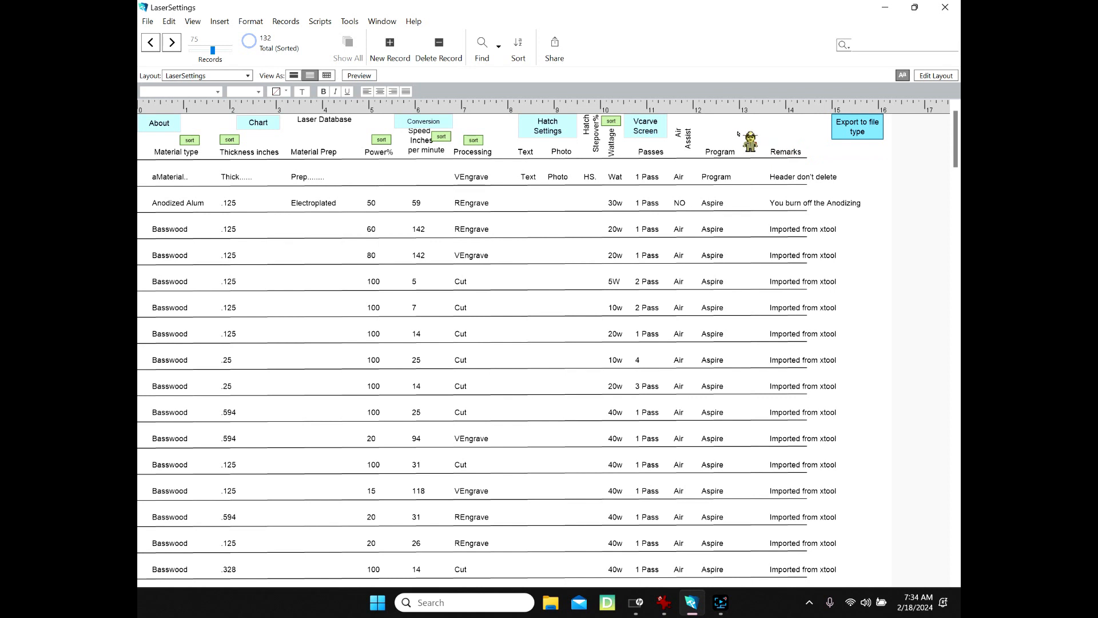
# View the leather record's settings on the Vcarve screen, return to the record list and close the database.
pyautogui.click(650, 131)
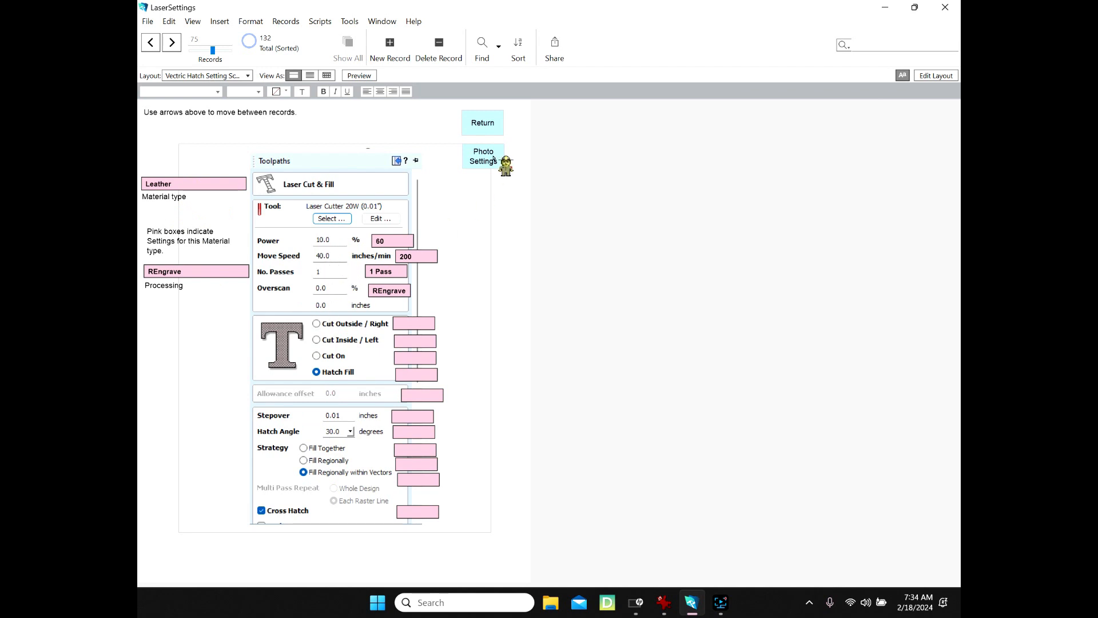
pyautogui.click(483, 126)
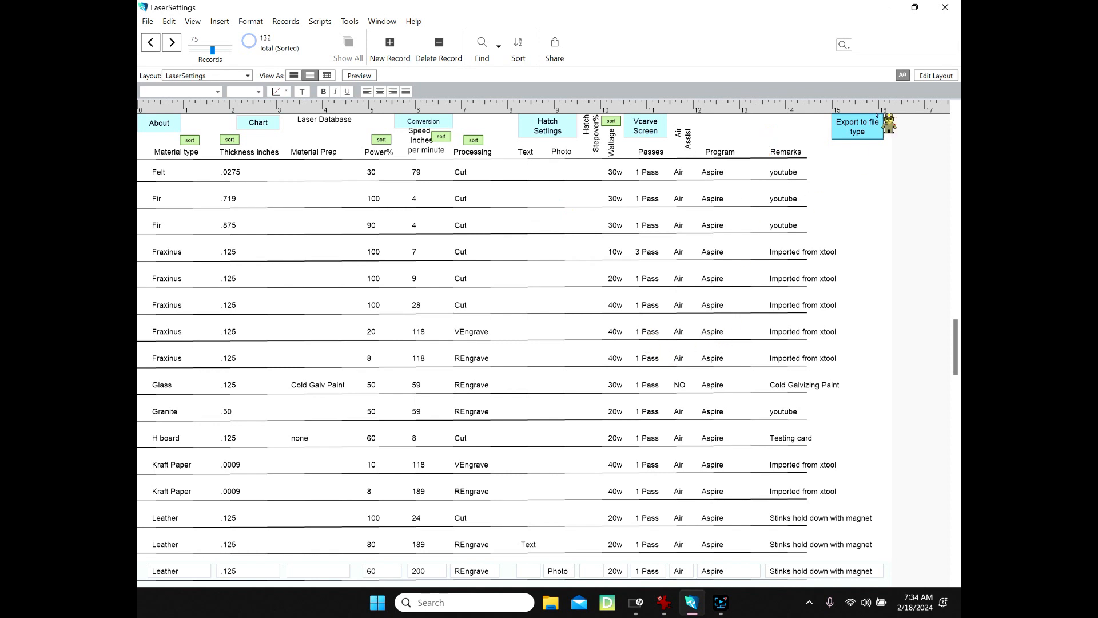
pyautogui.click(945, 8)
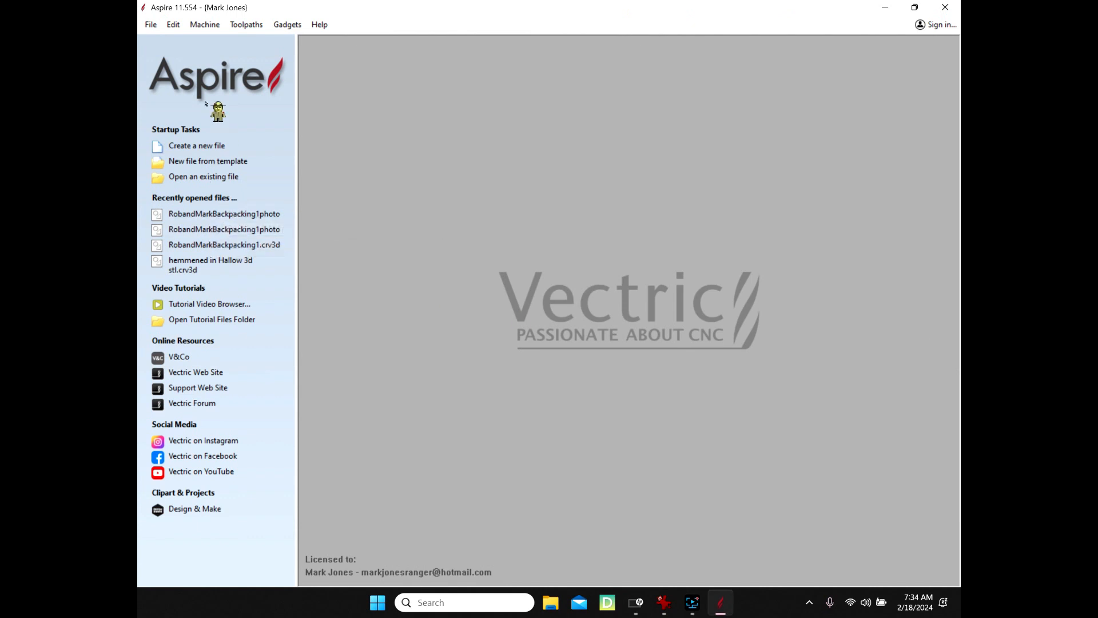
# In Aspire, open the second recently used backpacking photo project and view the Bits Cutout sheet's Material Setup without changing it.
pyautogui.click(208, 230)
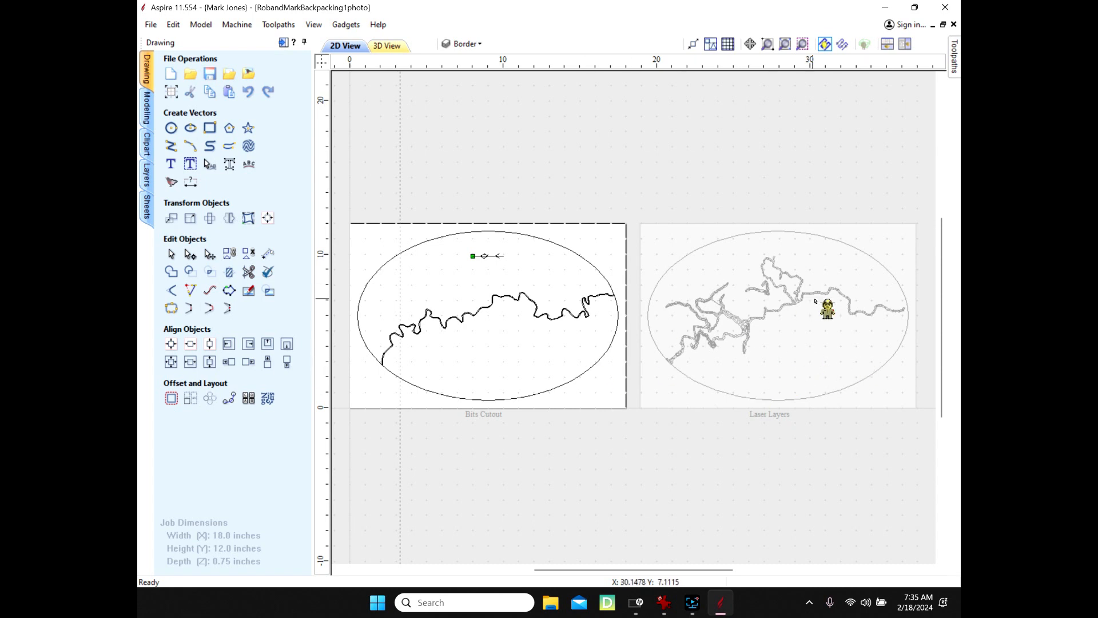
pyautogui.click(955, 57)
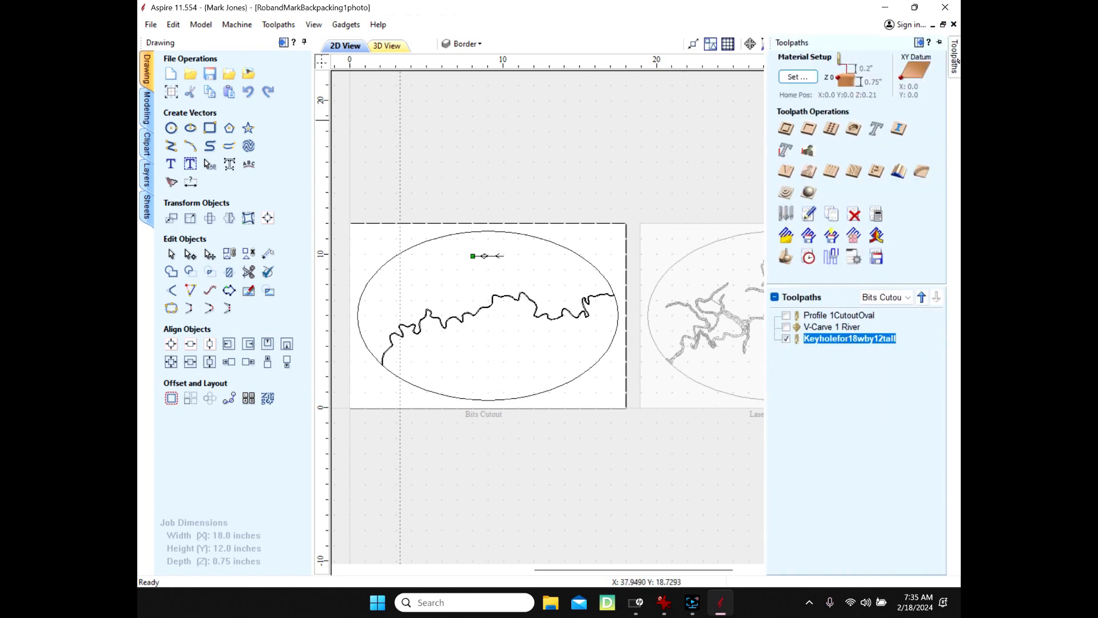
pyautogui.click(806, 77)
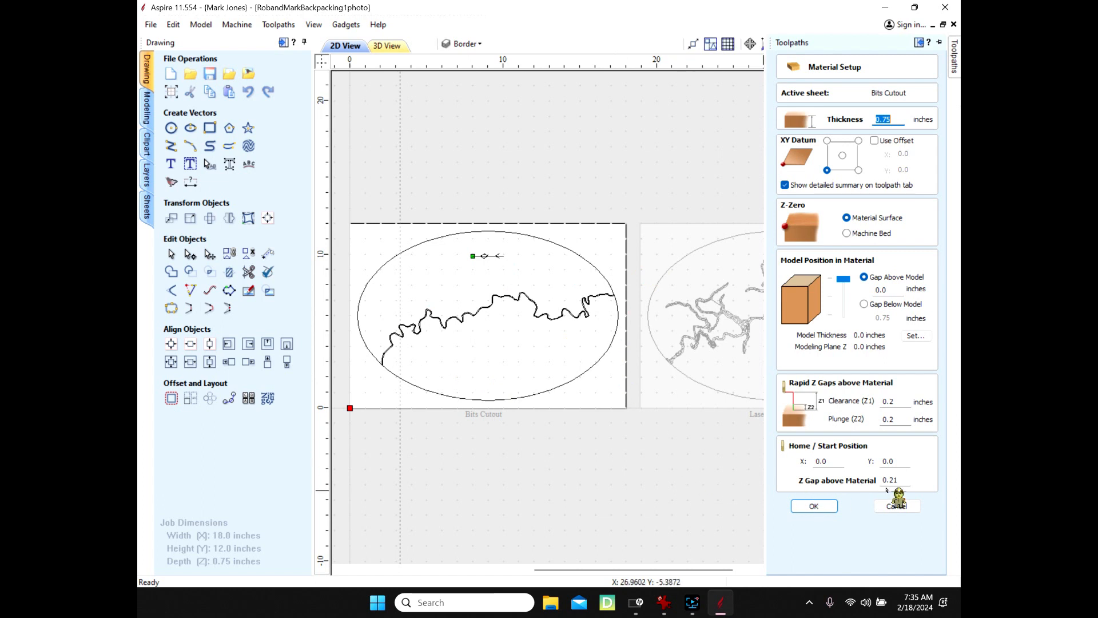
pyautogui.click(896, 506)
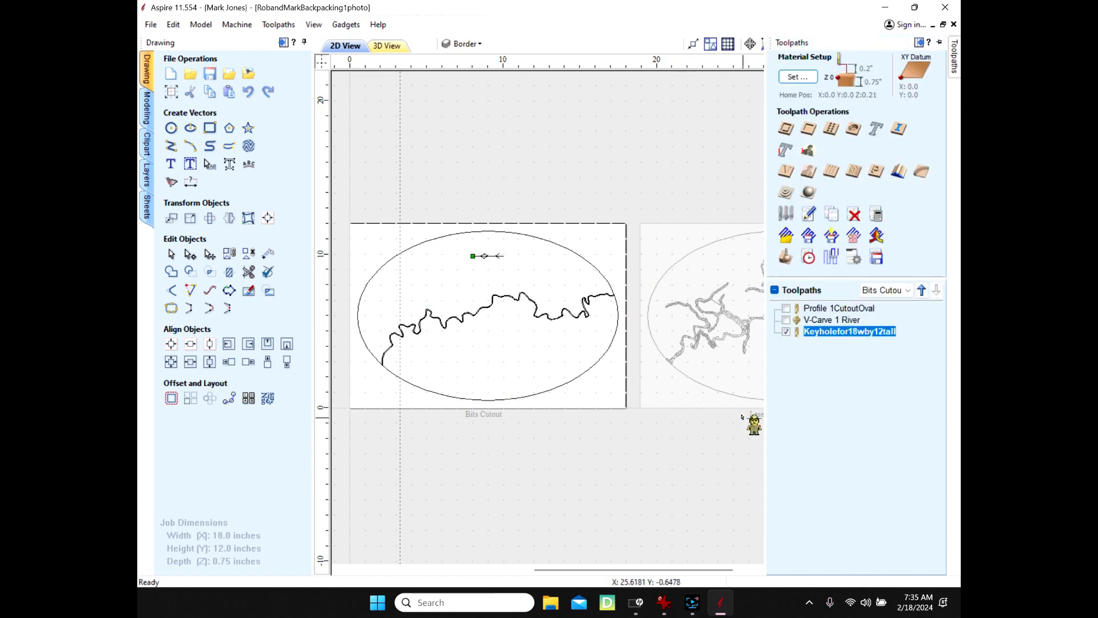
# Activate the Laser Layers sheet and view its Material Setup, including the rapid Z gaps, without changing it.
pyautogui.doubleClick(704, 406)
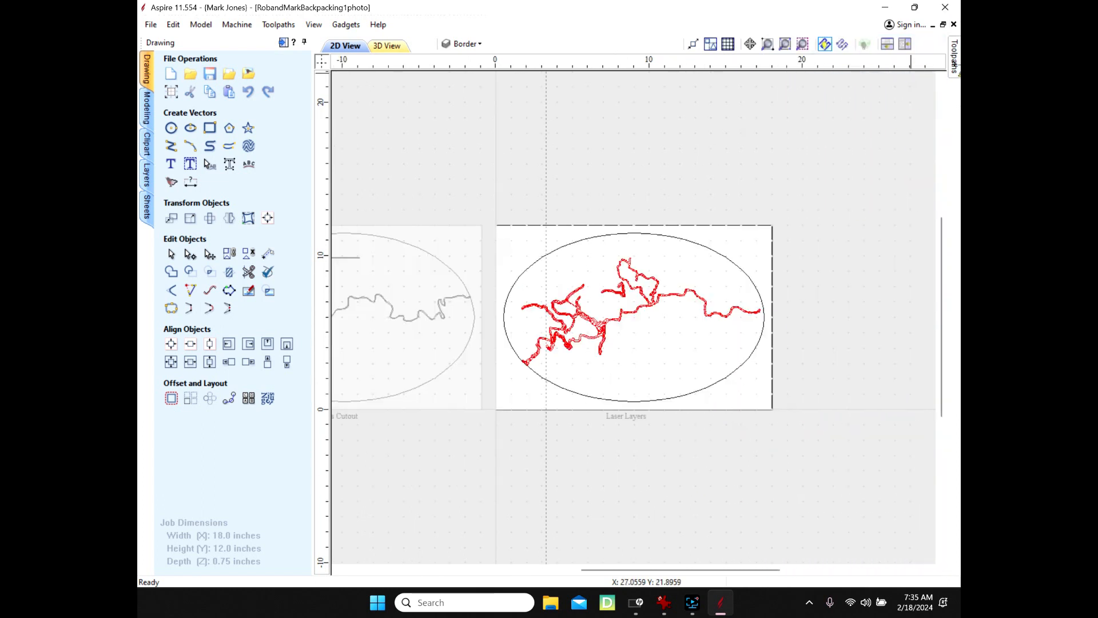
pyautogui.moveTo(952, 60)
pyautogui.click(797, 77)
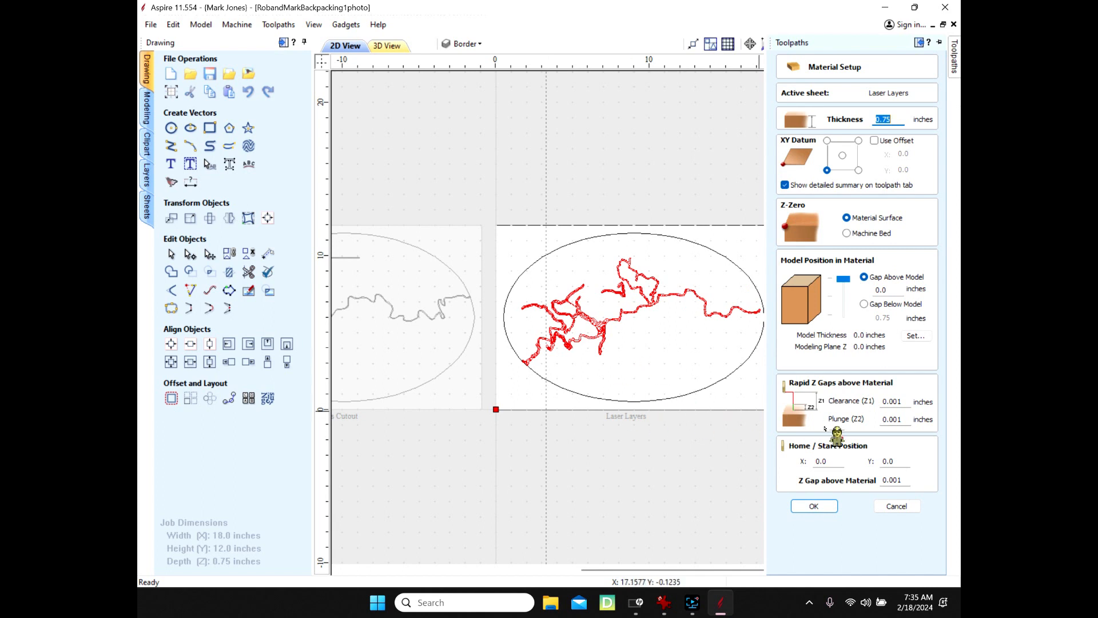
pyautogui.click(897, 505)
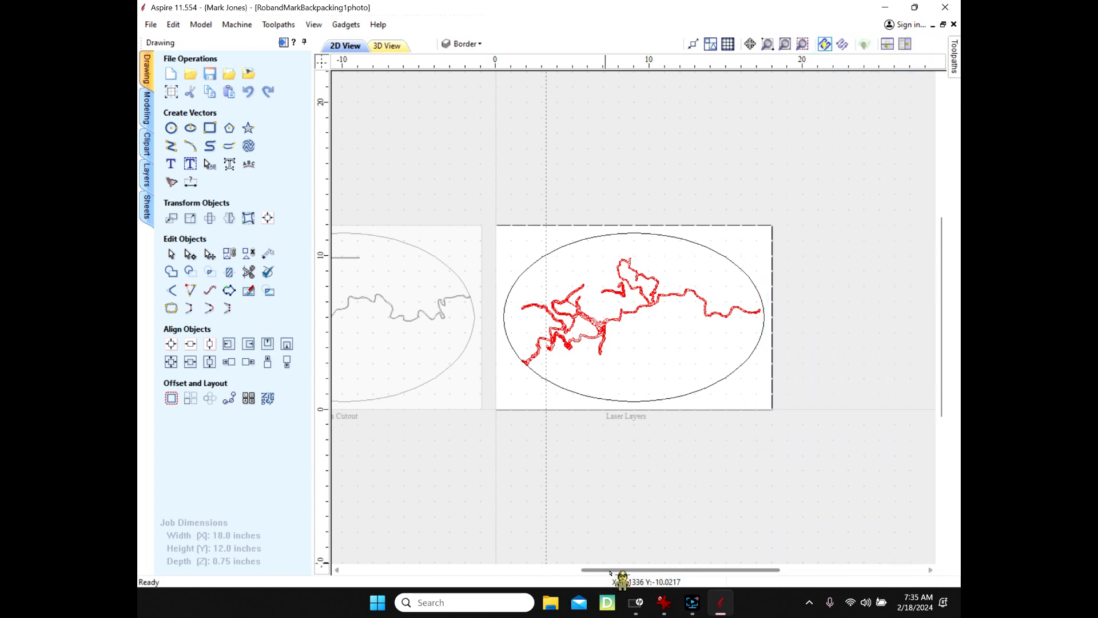
# Open the Laser Cut Trails toolpath and view its laser cutter's power, speed and maximum burn rate settings without changing the tool.
pyautogui.moveTo(620, 578); pyautogui.dragTo(555, 569)
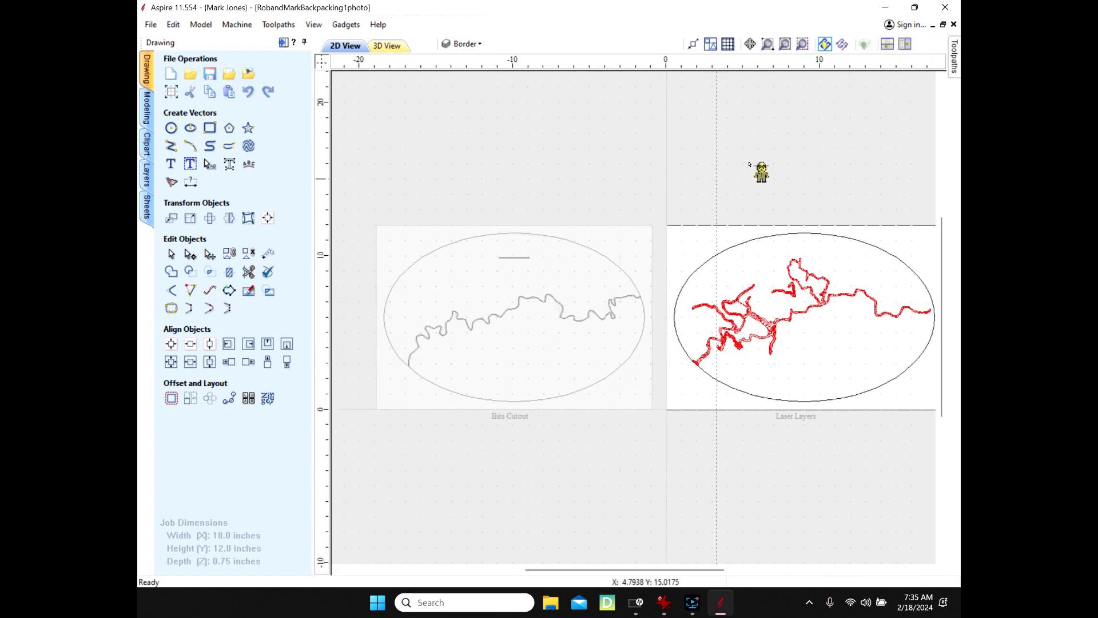
pyautogui.moveTo(954, 57)
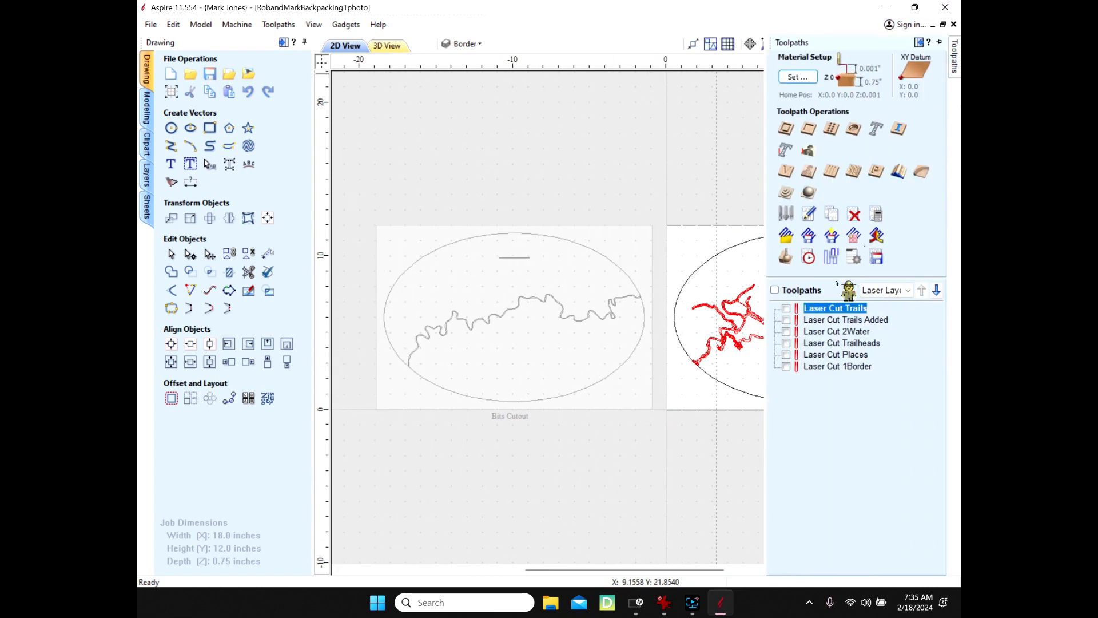
pyautogui.doubleClick(822, 309)
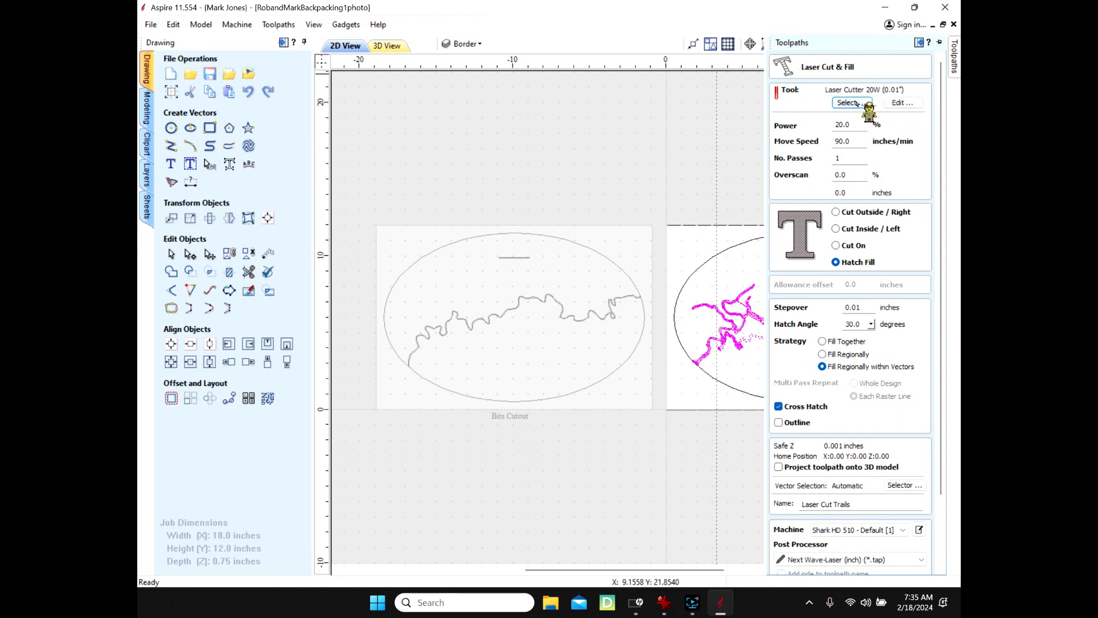
pyautogui.click(899, 103)
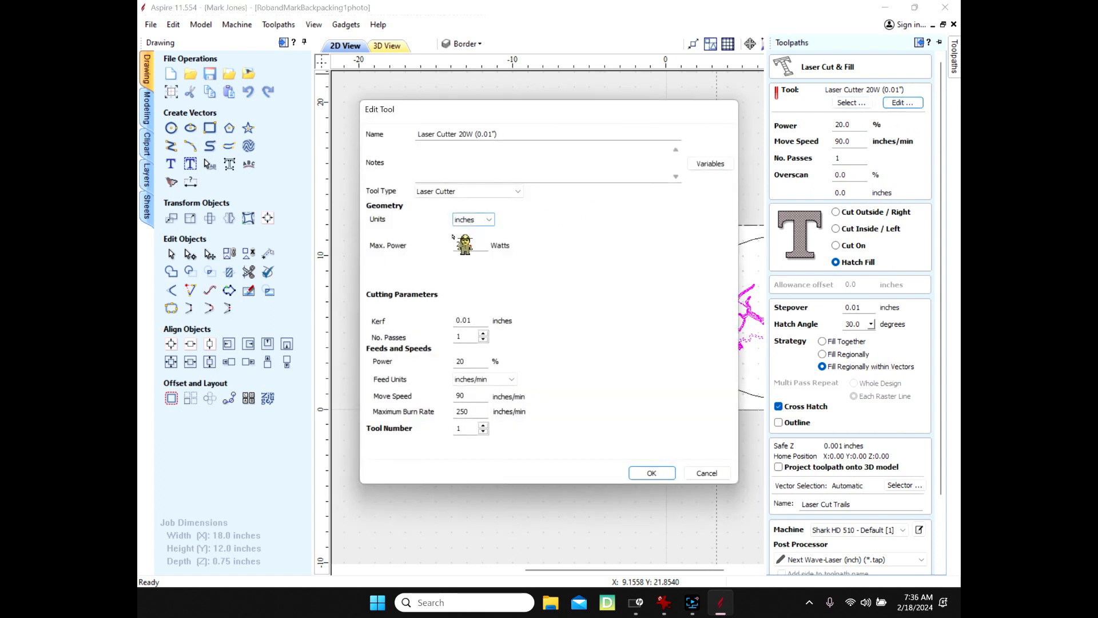
pyautogui.click(468, 413)
pyautogui.press('BackSpace')
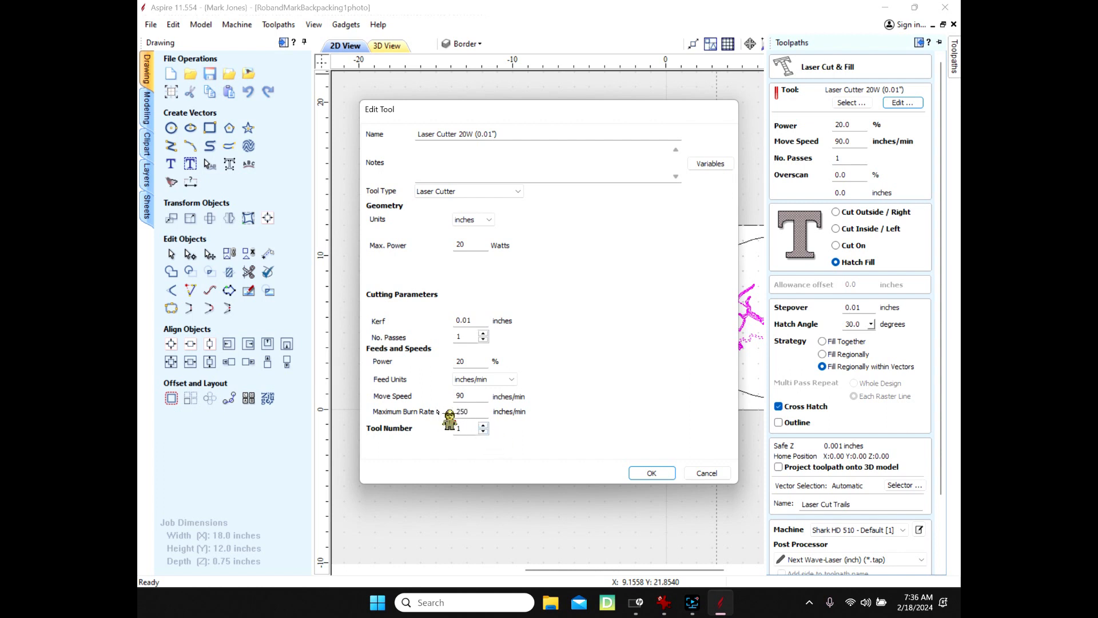
pyautogui.click(707, 473)
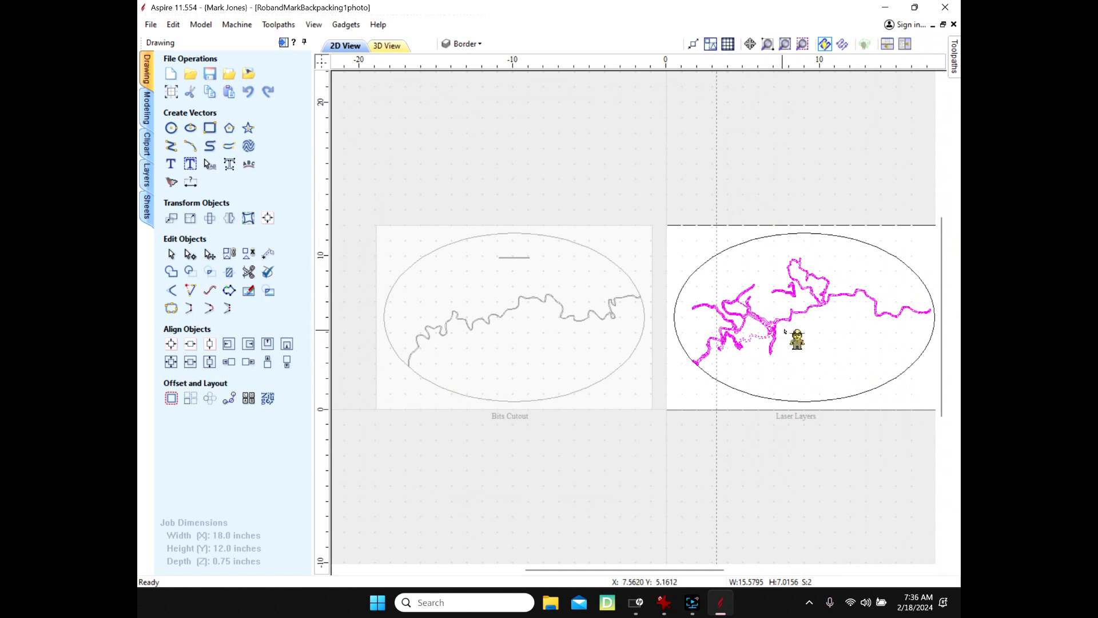
# Review the remaining Laser Cut & Fill settings down to the machine and post processor, and close the toolpath form.
pyautogui.moveTo(954, 58)
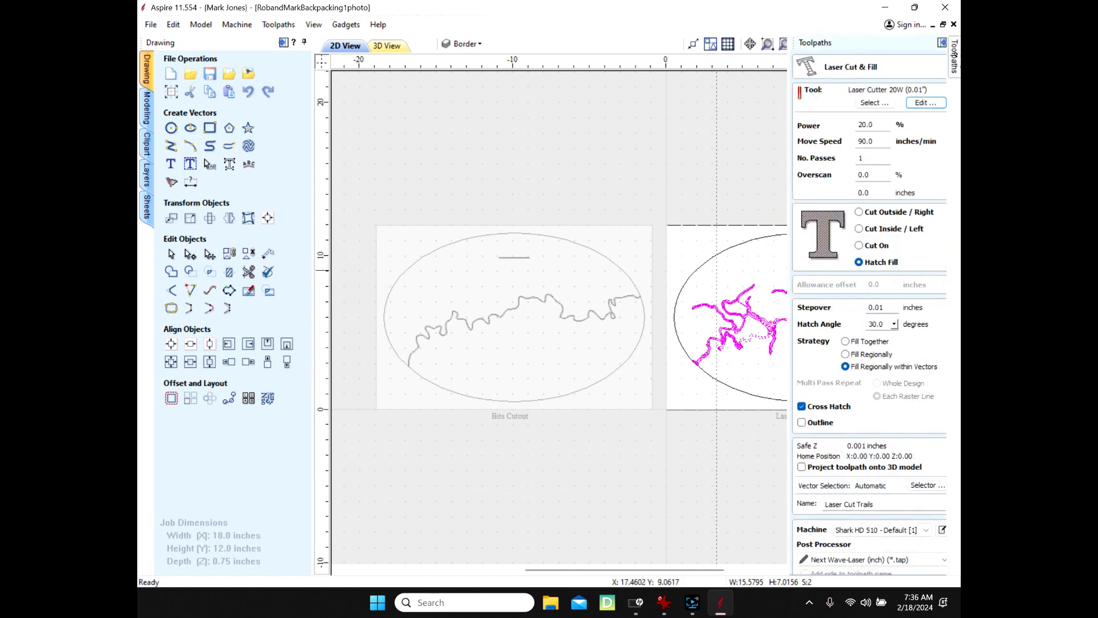
pyautogui.scroll(-5, 945, 561)
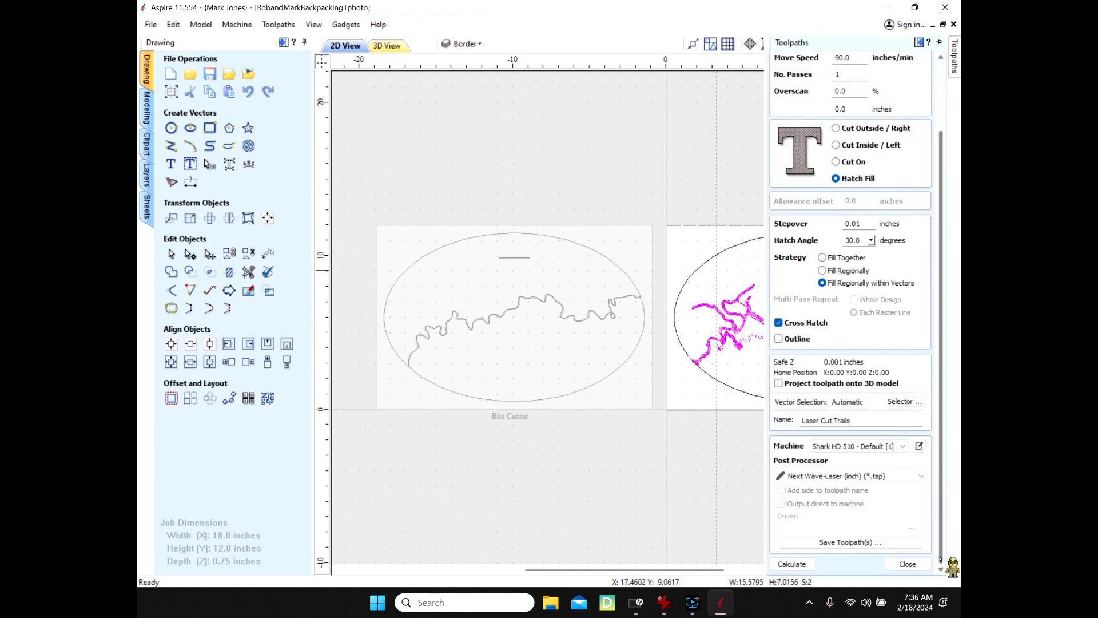
pyautogui.click(909, 563)
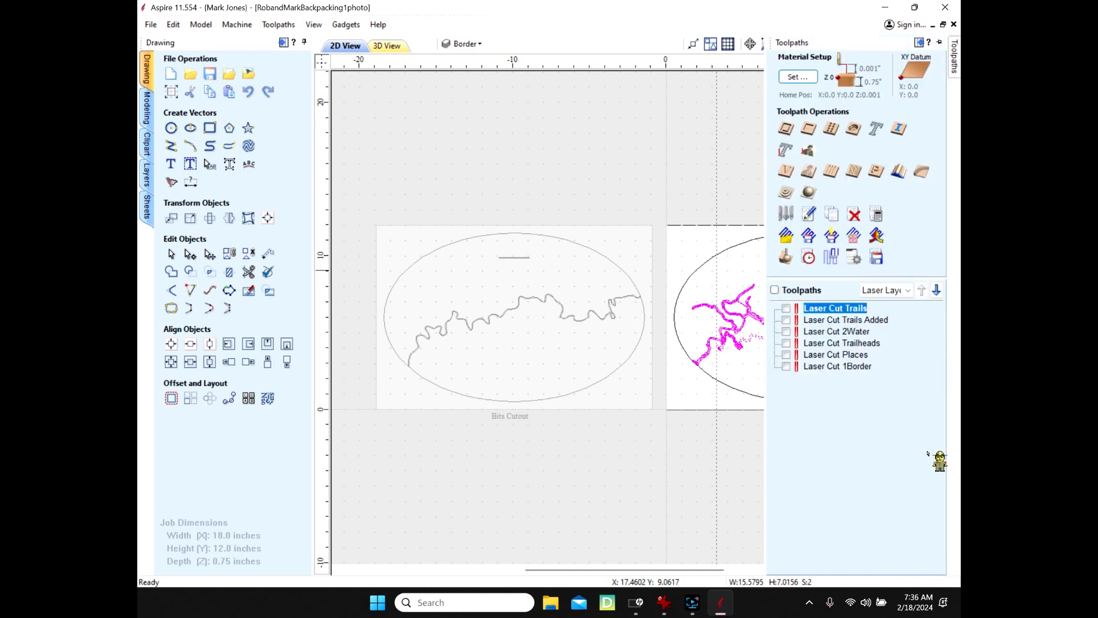
# Show all toolpaths of the Laser Layers sheet, reset the 3D preview and simulate all of them.
pyautogui.click(775, 290)
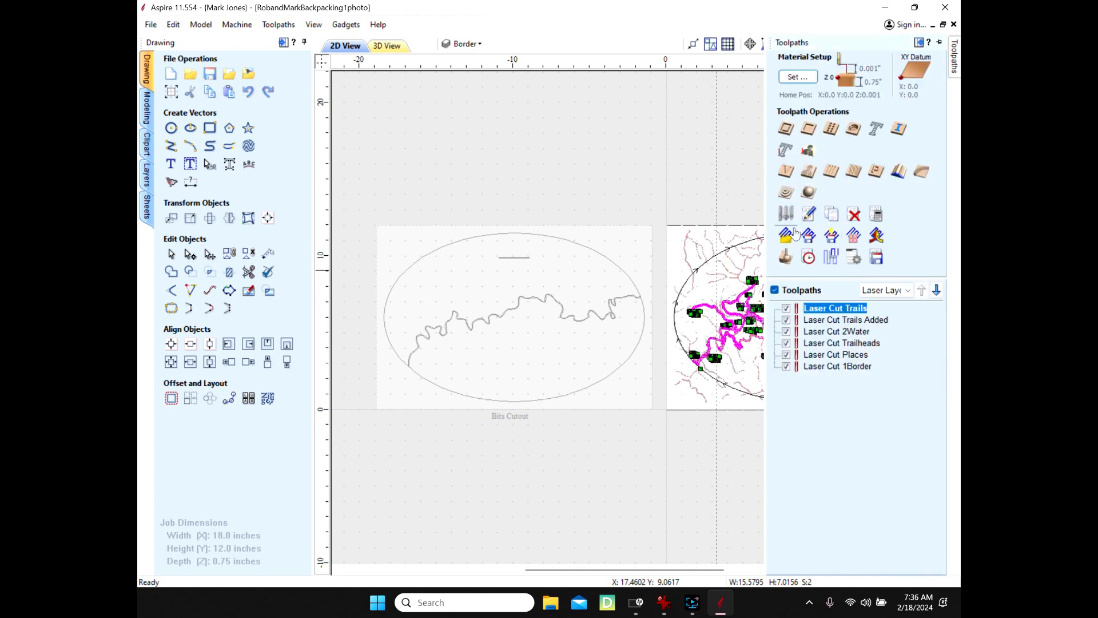
pyautogui.click(787, 259)
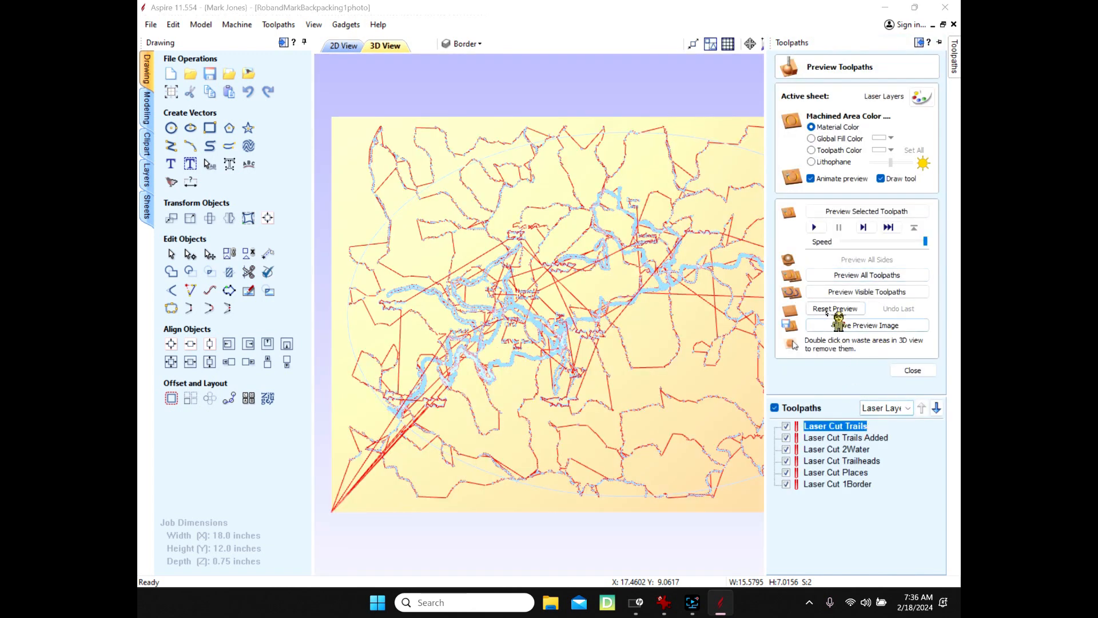
pyautogui.click(830, 312)
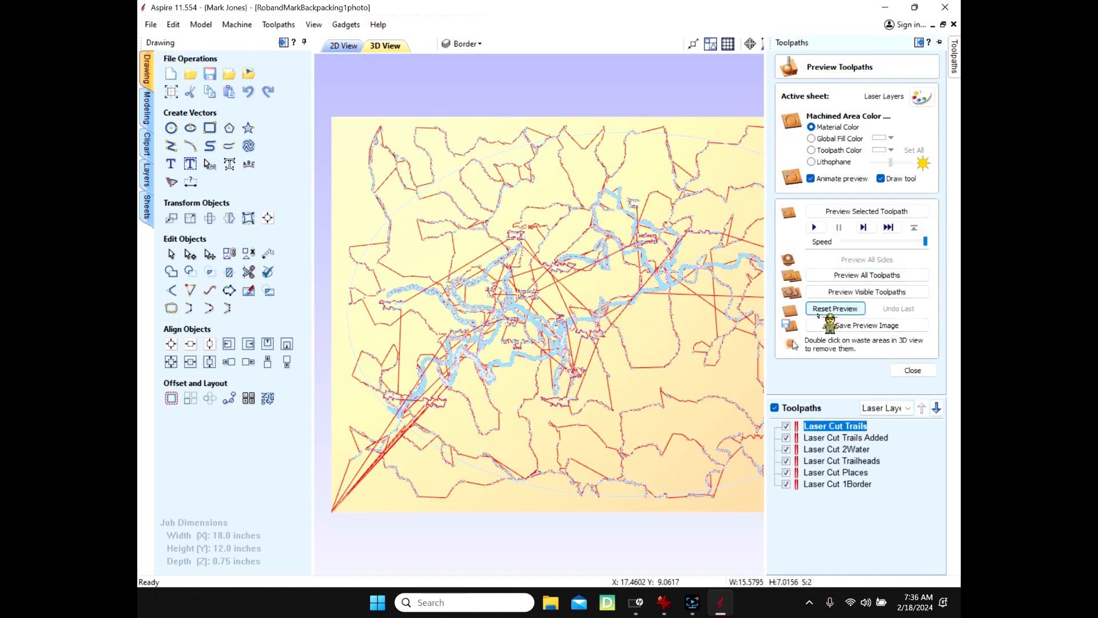
pyautogui.click(856, 277)
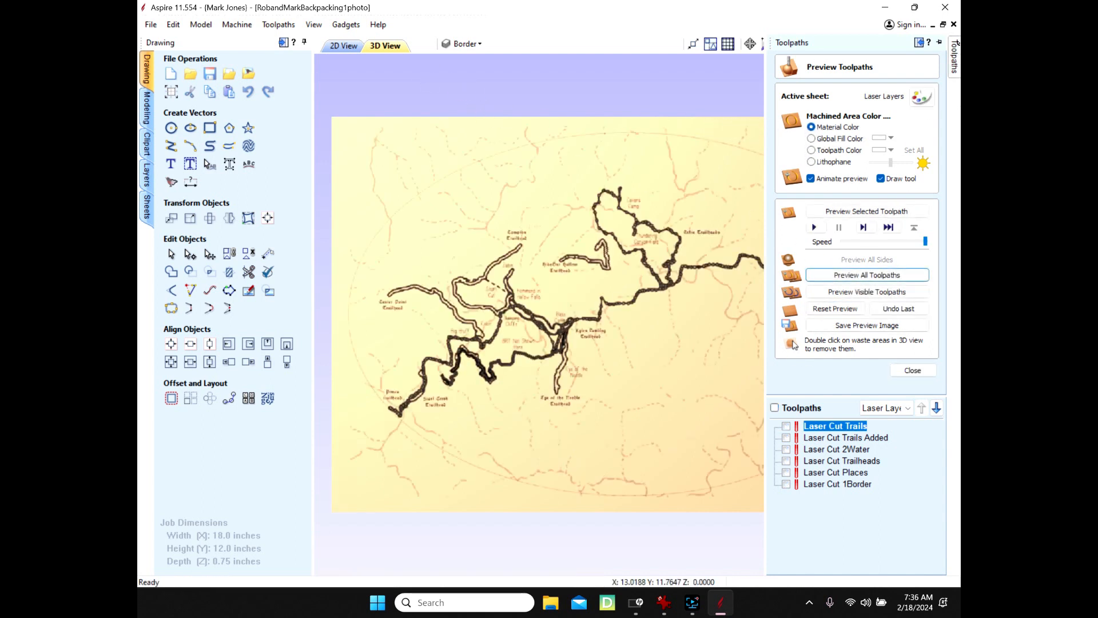
# Pin the toolpaths pane, examine the simulated map up close and view the project's layer list.
pyautogui.click(940, 42)
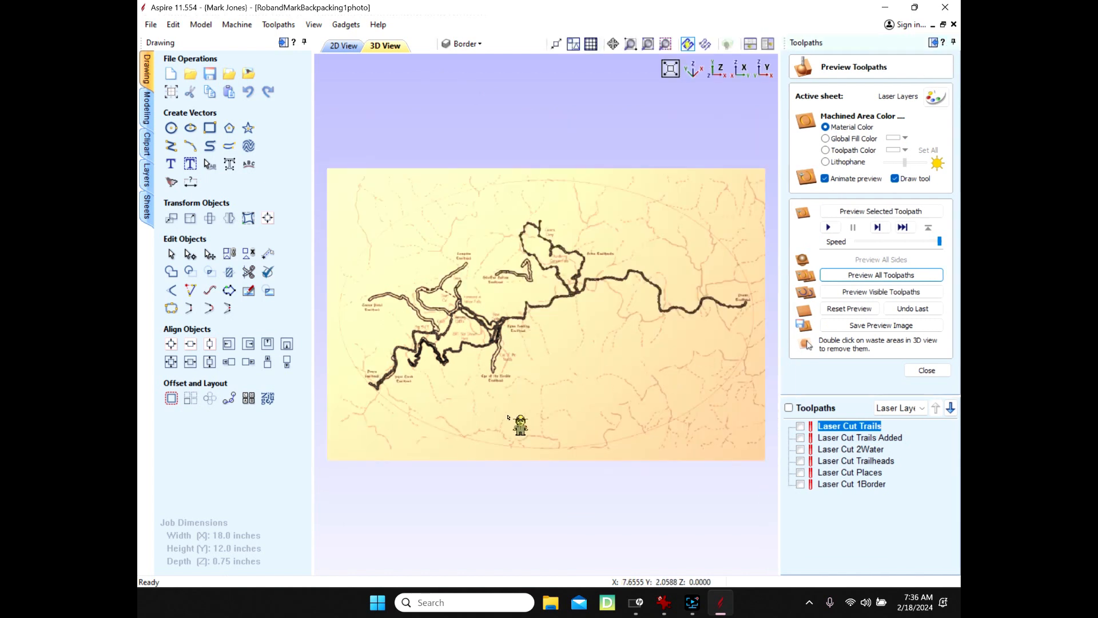
pyautogui.scroll(3, 549, 335)
pyautogui.scroll(2, 548, 335)
pyautogui.scroll(-5, 543, 339)
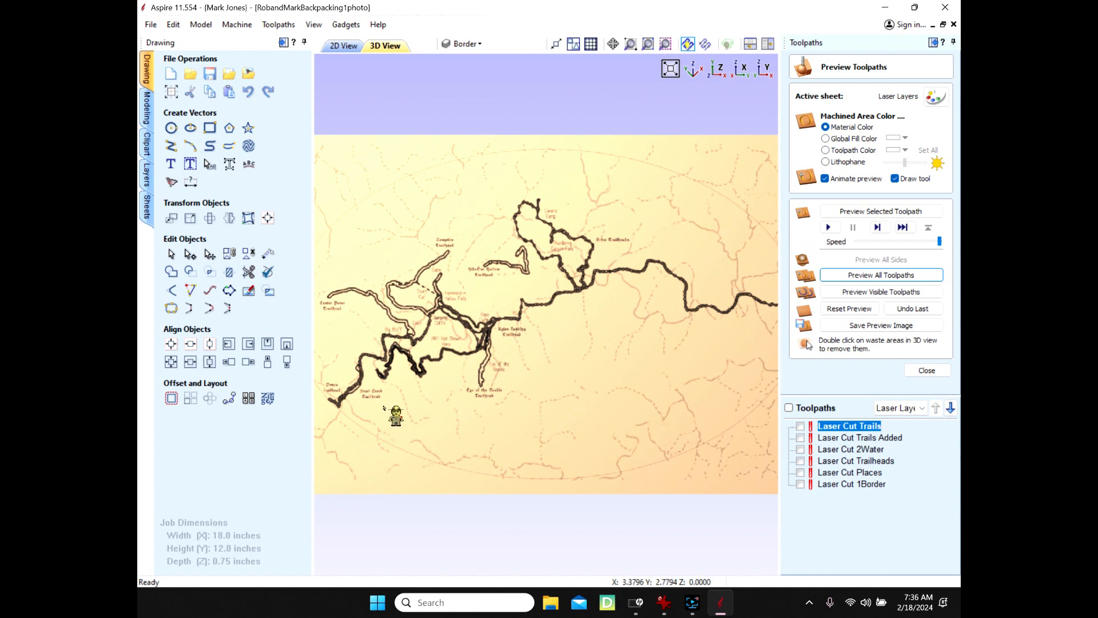
pyautogui.click(492, 46)
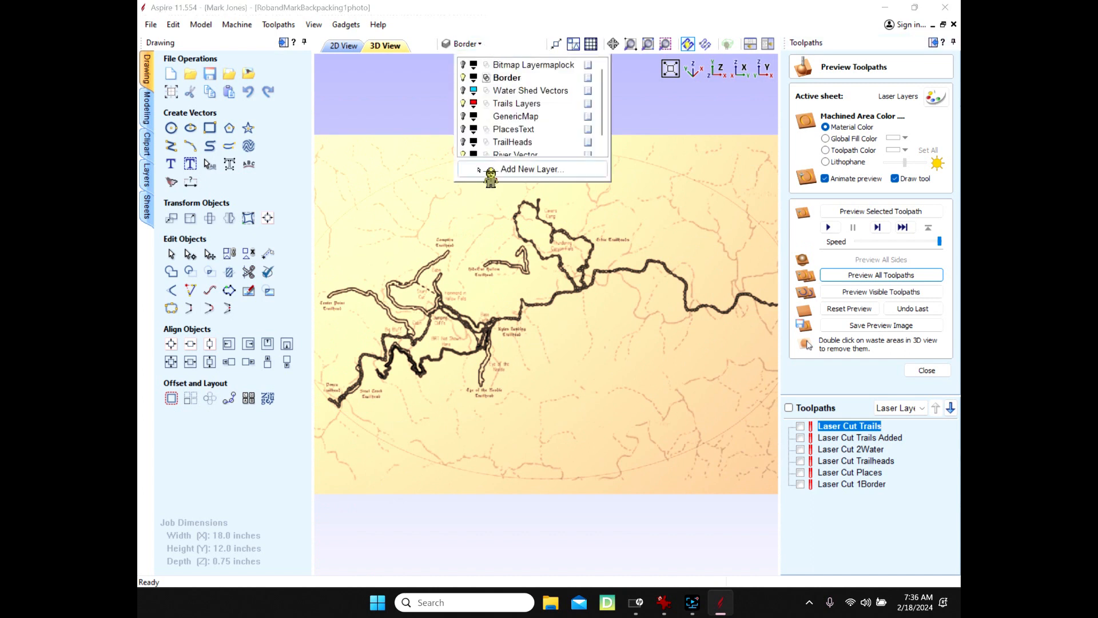
pyautogui.click(645, 88)
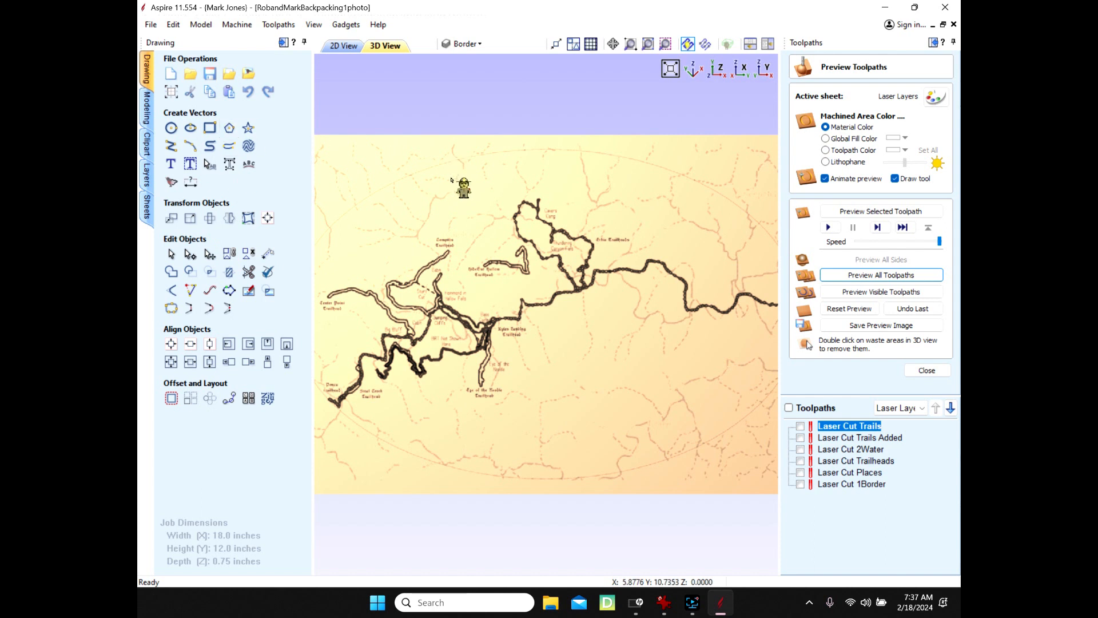
# In the LaserSettings database, go to the next record and enter material type Oak, thickness .298 and material prep None.
pyautogui.click(733, 609)
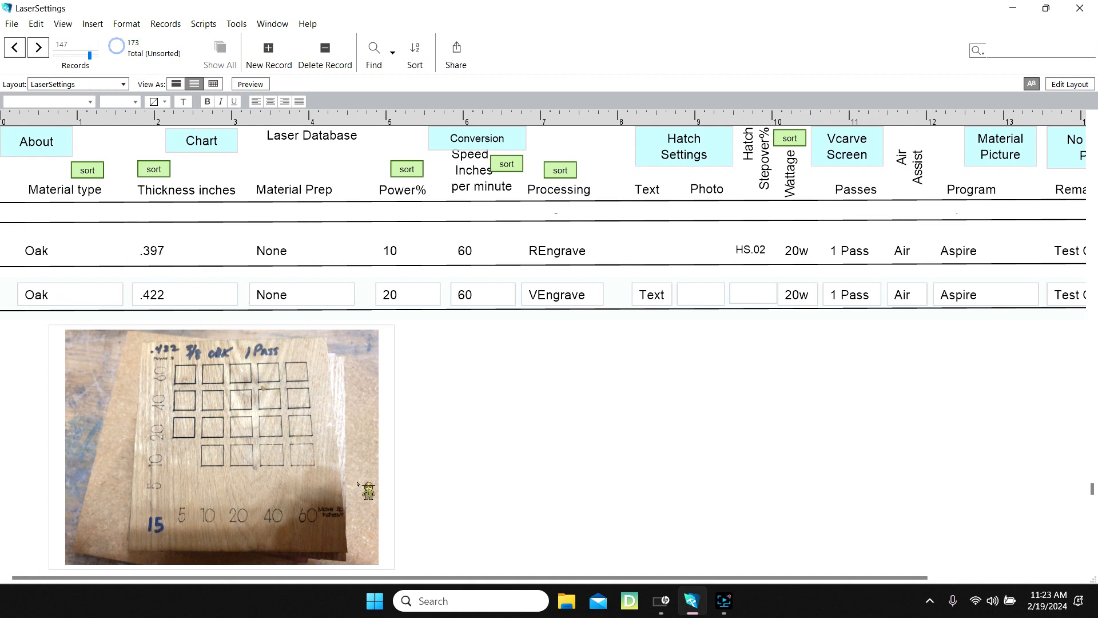
pyautogui.click(39, 48)
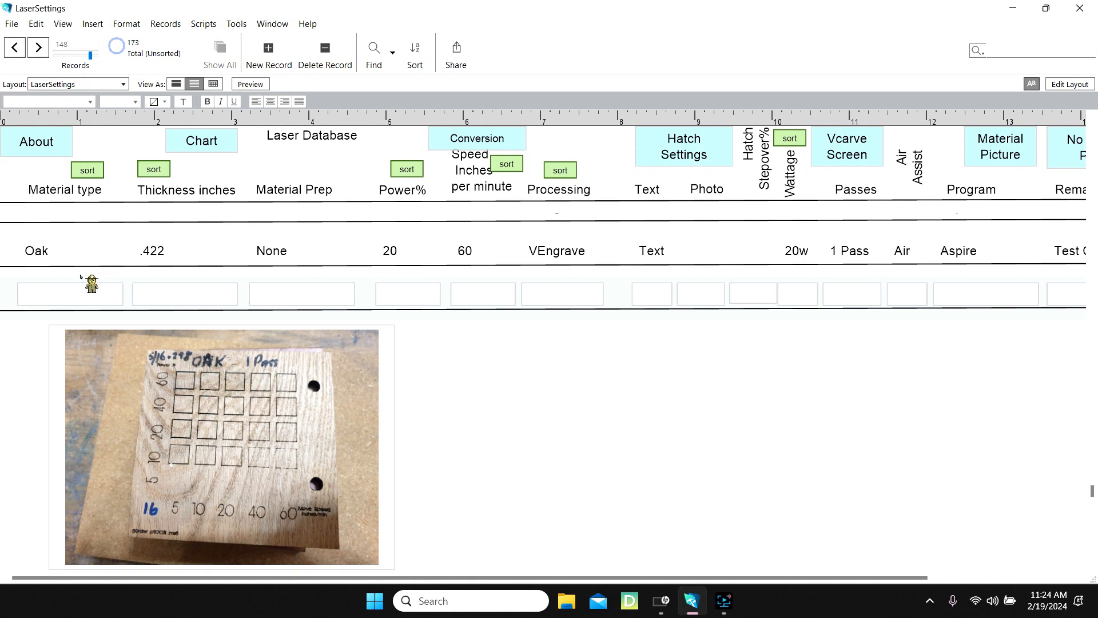
pyautogui.click(73, 293)
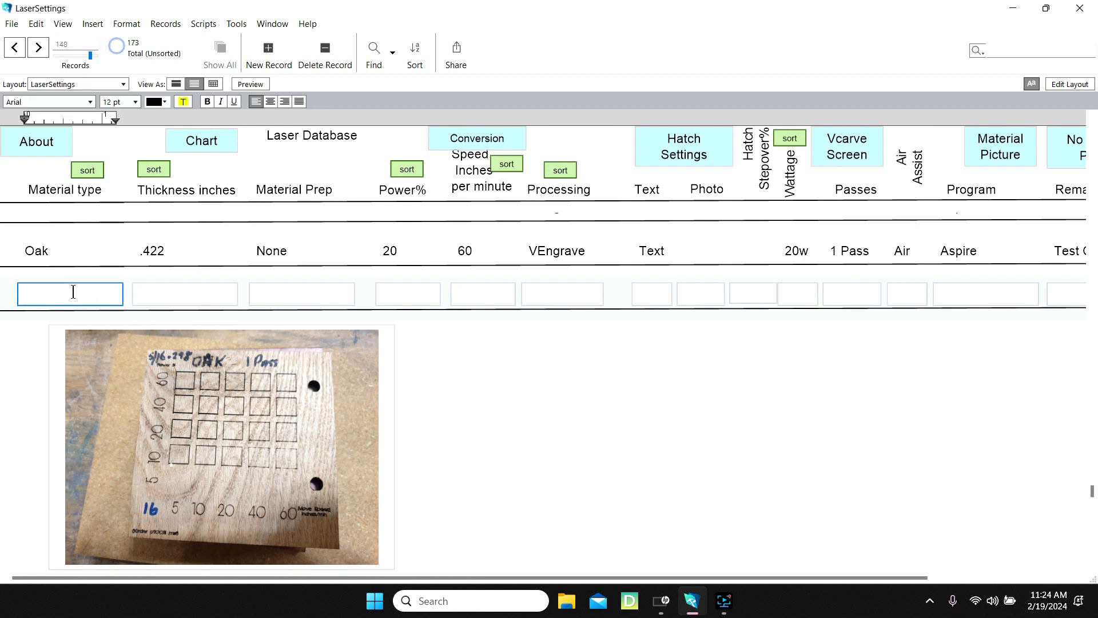
pyautogui.press('Tab')
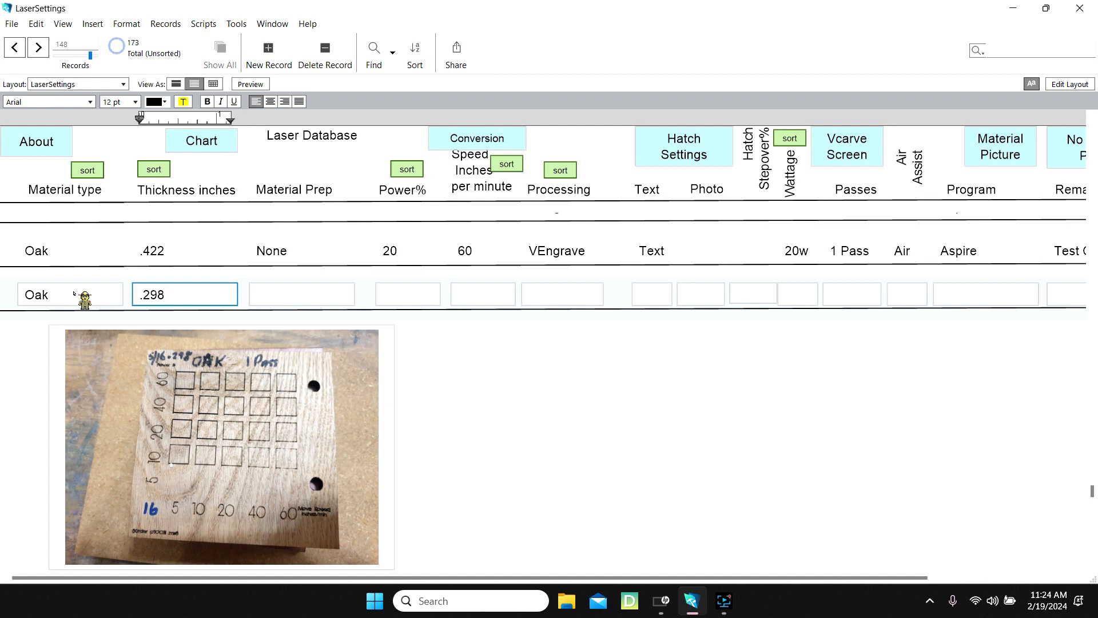
pyautogui.press('Tab')
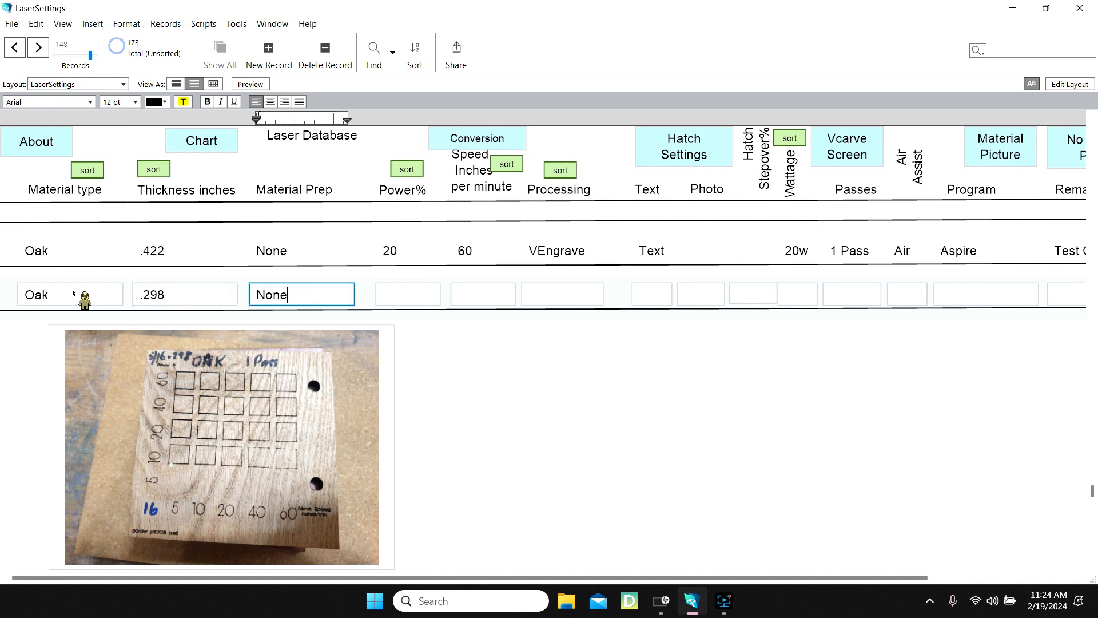
pyautogui.press('Tab')
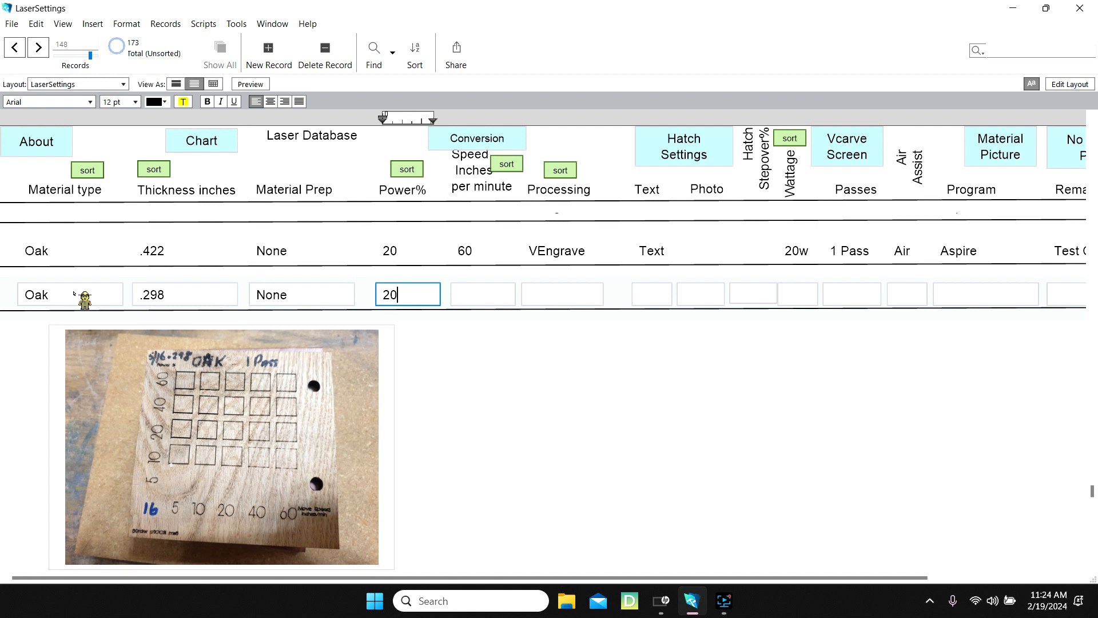
# Set the oak record's power to 20%, speed to 100 inches per minute and processing to VEngrave.
pyautogui.press('Tab')
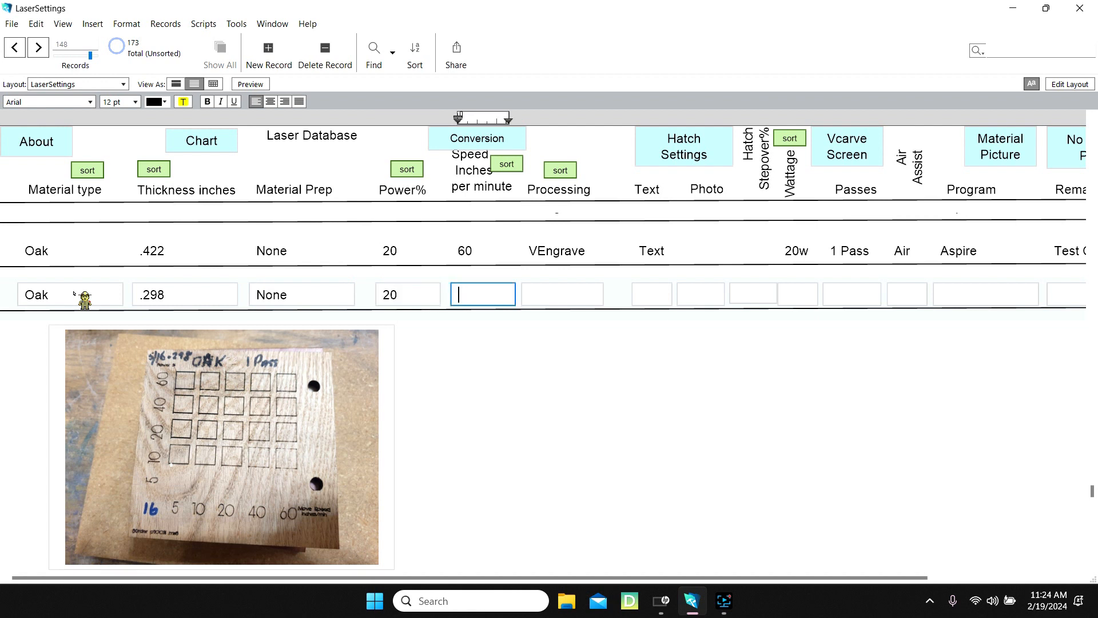
pyautogui.write('100')
pyautogui.press('Tab')
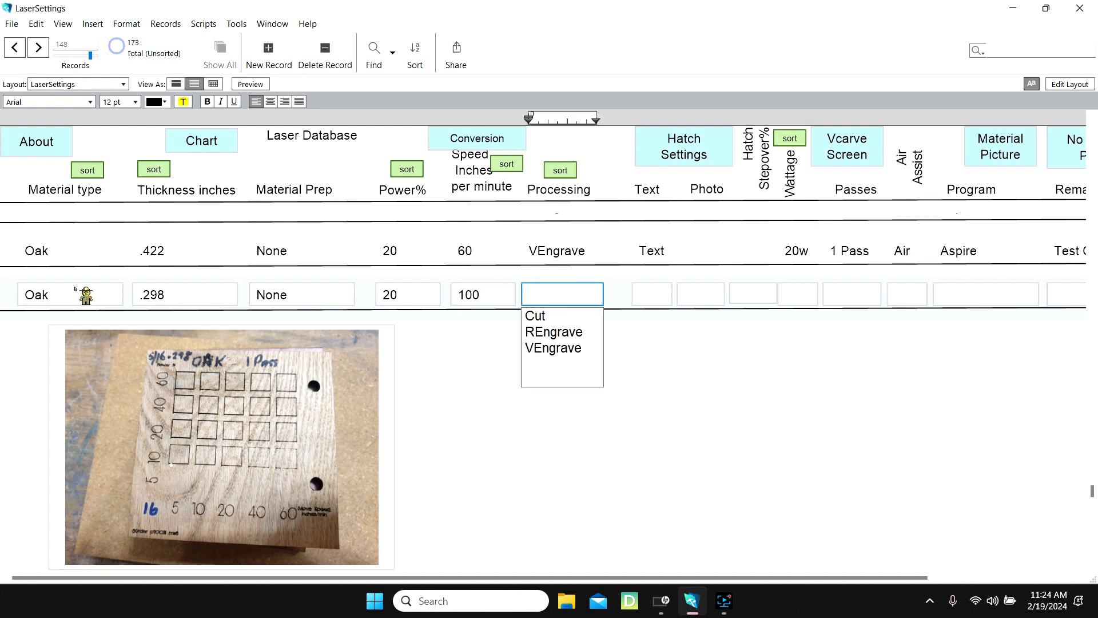
pyautogui.press('Down')
pyautogui.press('Down')
pyautogui.press('Down')
pyautogui.press('Tab')
# Choose Text for the oak record, leave photo and hatch stepover blank, and set the wattage to 20w.
pyautogui.press('Down')
pyautogui.press('Tab')
pyautogui.press('Tab')
pyautogui.press('Tab')
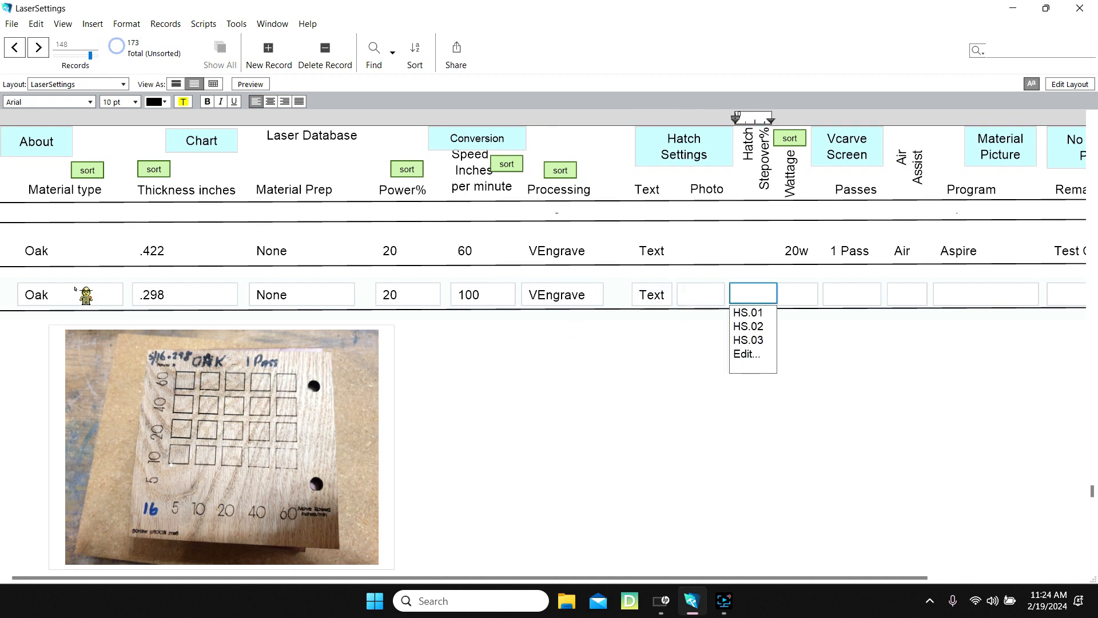
pyautogui.press('Down')
pyautogui.press('Tab')
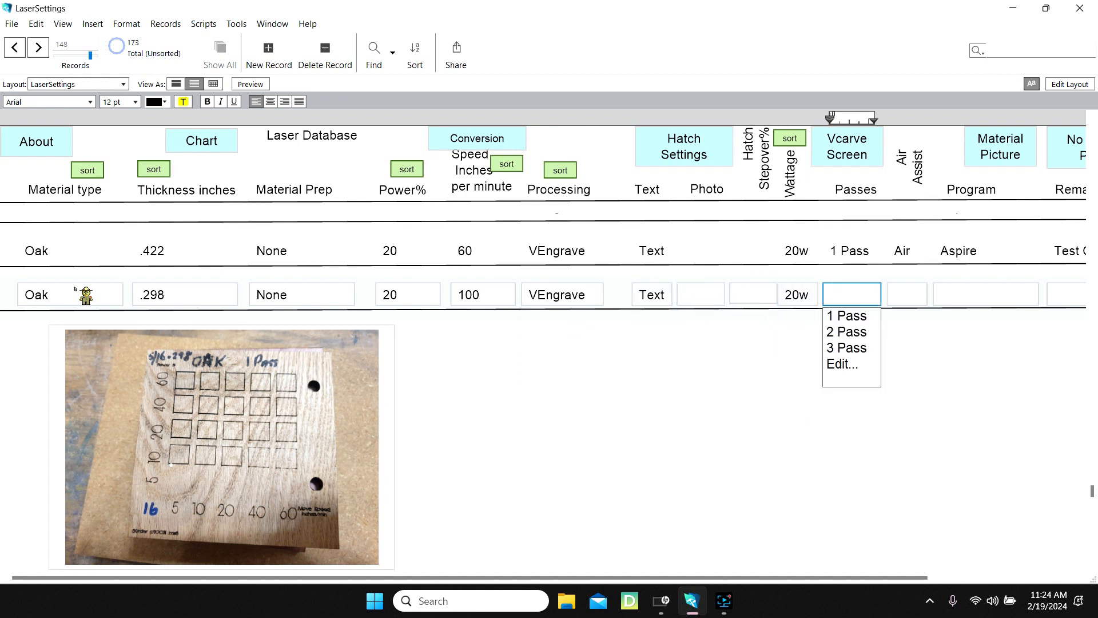
# Complete the oak record with 1 Pass, Air assist, program Aspire and the remark Test Card, and commit it.
pyautogui.press('Down')
pyautogui.press('Tab')
pyautogui.press('Down')
pyautogui.press('Tab')
pyautogui.press('Down')
pyautogui.press('Tab')
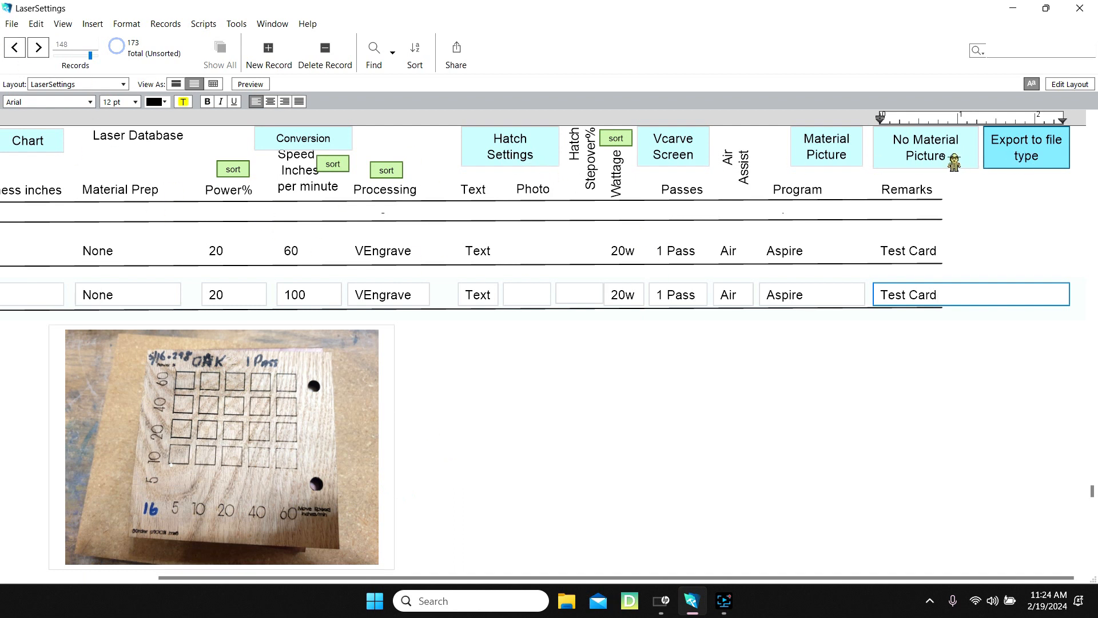
pyautogui.click(932, 401)
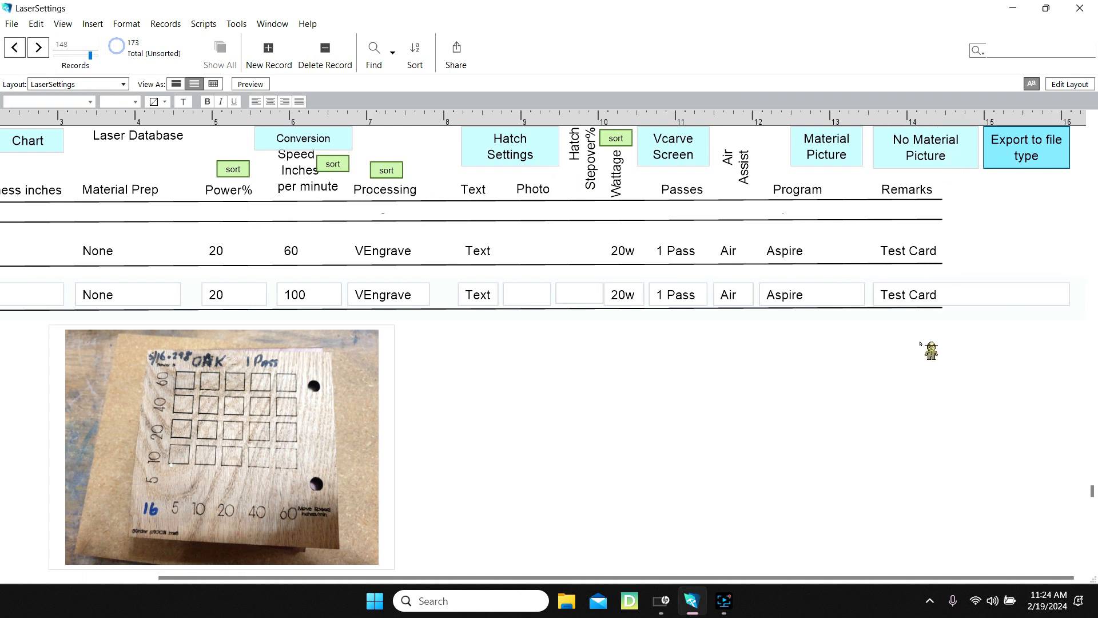
# View the oak record without material pictures and on the Hatch Settings screen, and return to the record list.
pyautogui.click(951, 147)
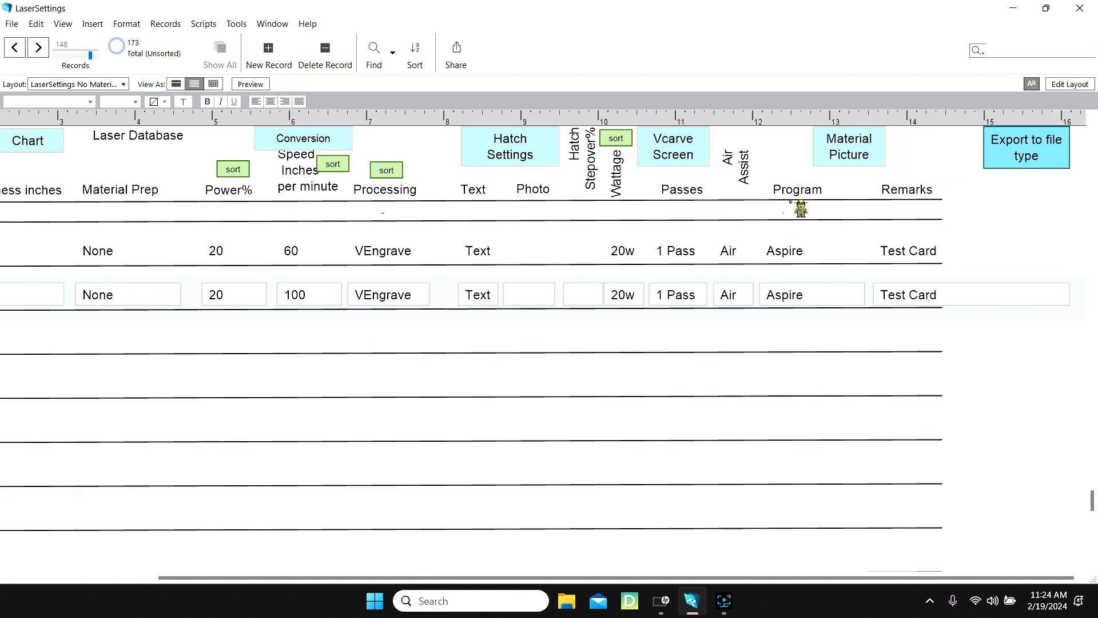
pyautogui.click(503, 150)
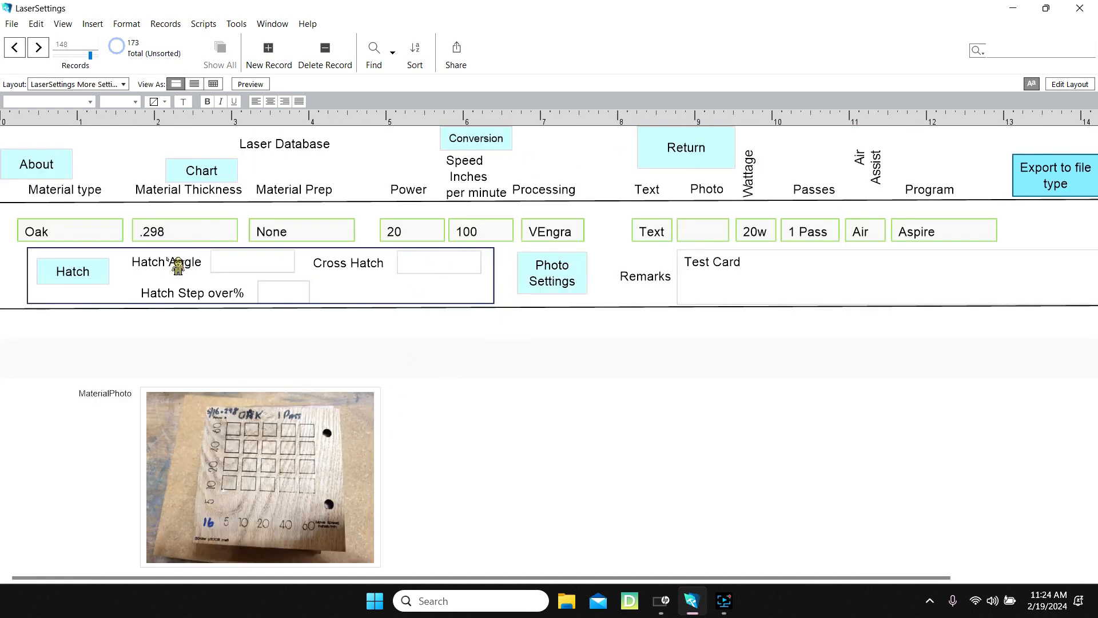
pyautogui.click(707, 146)
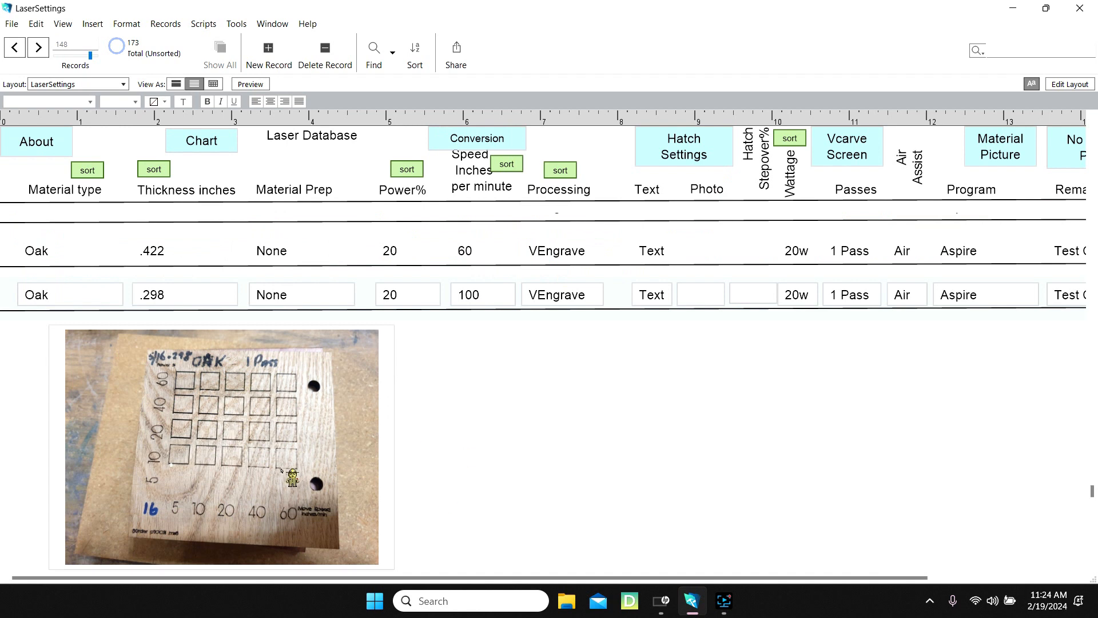
# Go to the next record and enter Cedar, thickness .172, material prep None, power 20% and speed 100 inches per minute.
pyautogui.click(38, 47)
pyautogui.click(74, 295)
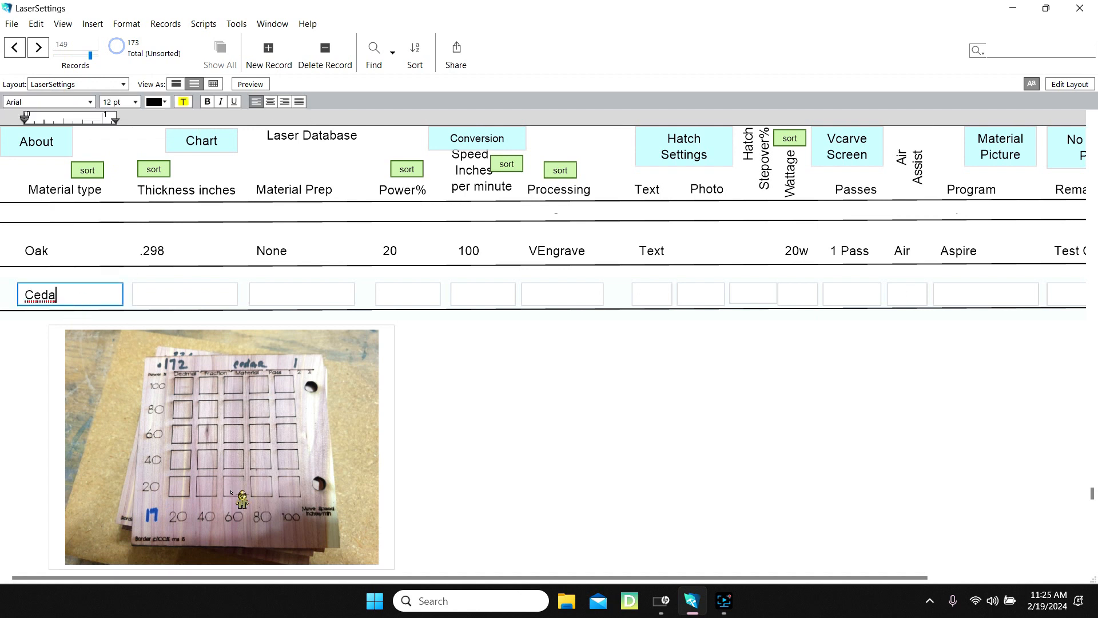
pyautogui.press('Tab')
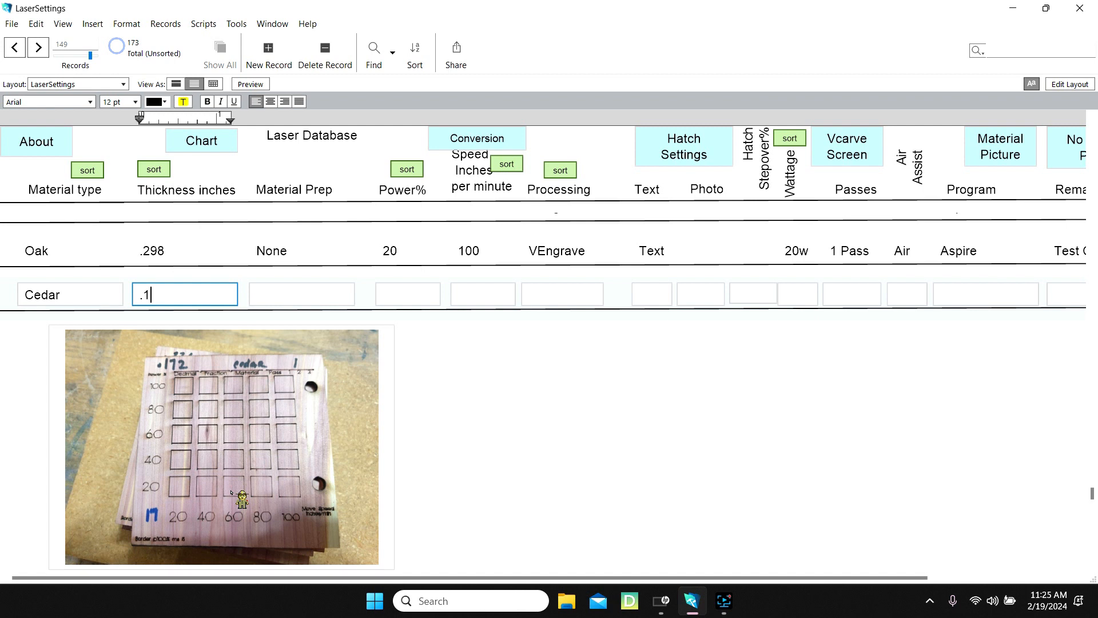
pyautogui.press('Tab')
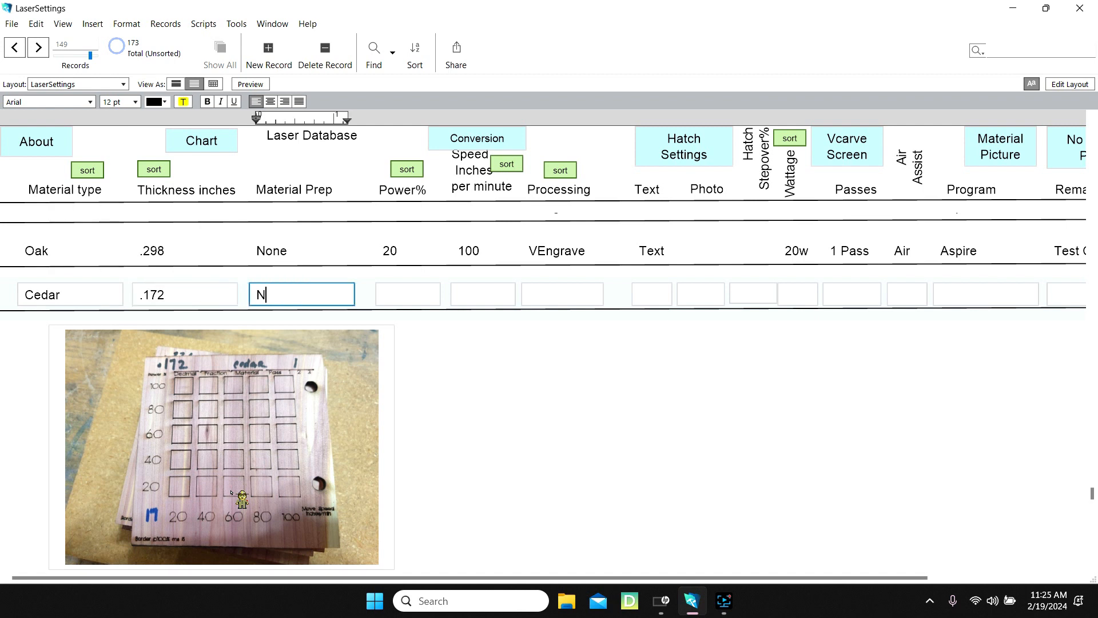
pyautogui.press('Tab')
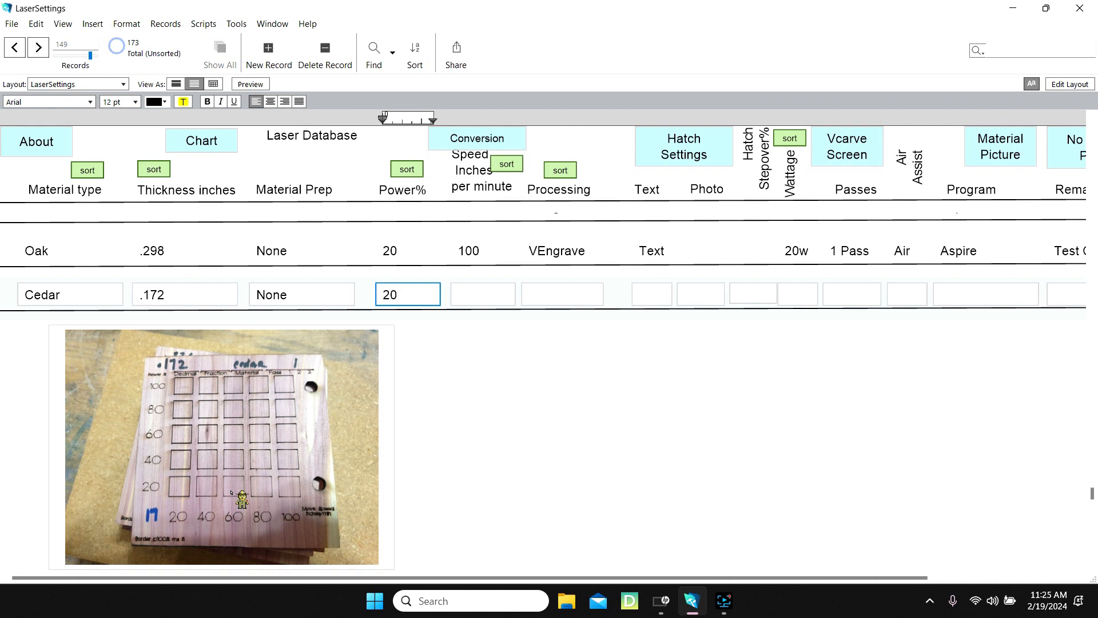
pyautogui.press('Tab')
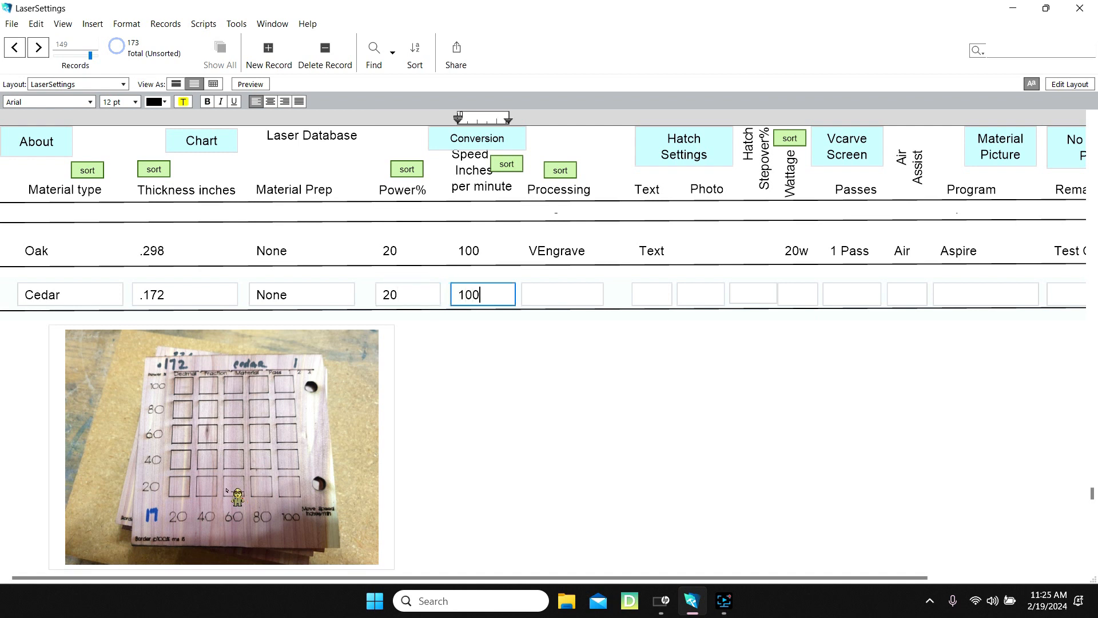
# Set the .172 cedar record's processing to VEngrave and choose Text, leaving the photo field blank.
pyautogui.press('Tab')
pyautogui.press('v')
pyautogui.press('Tab')
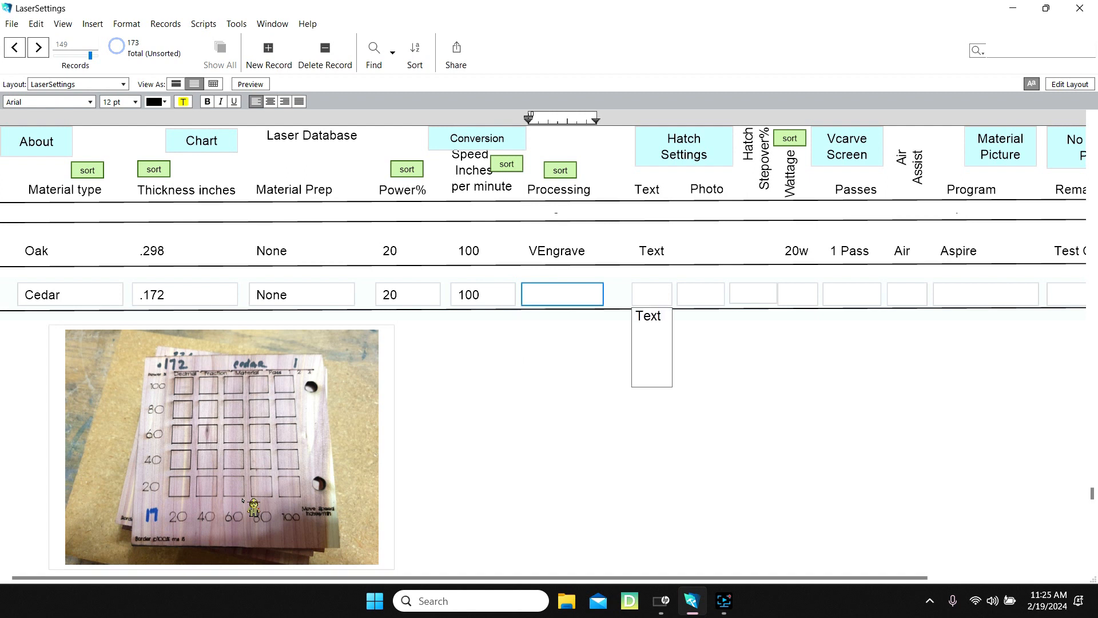
pyautogui.press('t')
pyautogui.press('Tab')
pyautogui.press('Tab')
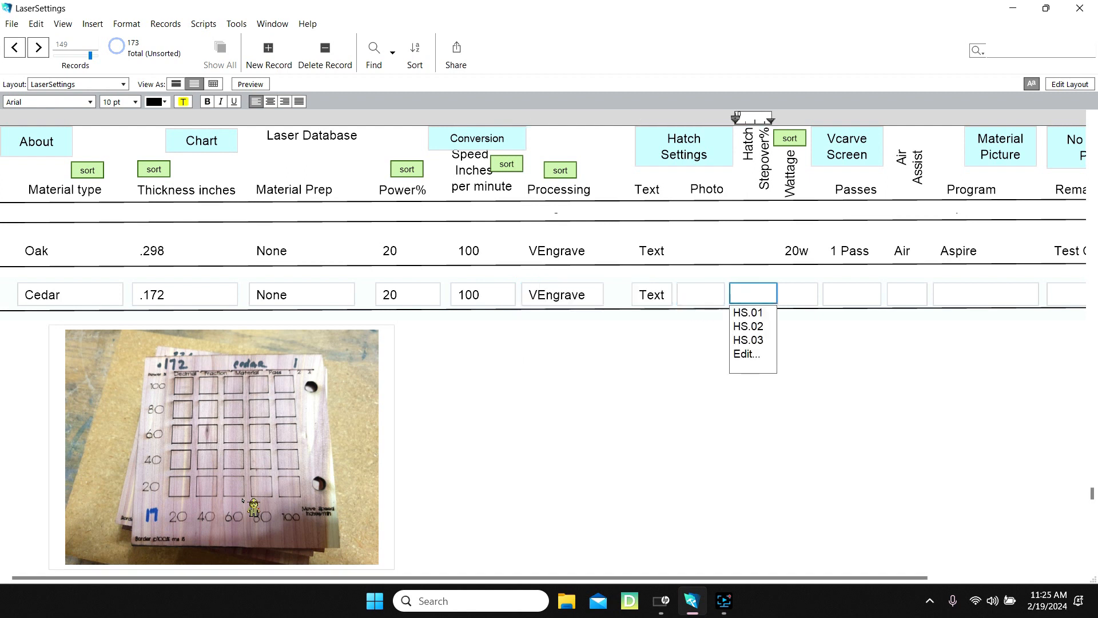
# Leave hatch stepover blank and complete the .172 cedar record with 20w, 1 Pass, Air assist, program Aspire and the remark Test Card.
pyautogui.press('Tab')
pyautogui.press('2')
pyautogui.press('Tab')
pyautogui.press('1')
pyautogui.press('Tab')
pyautogui.press('a')
pyautogui.press('Tab')
pyautogui.press('a')
pyautogui.press('Tab')
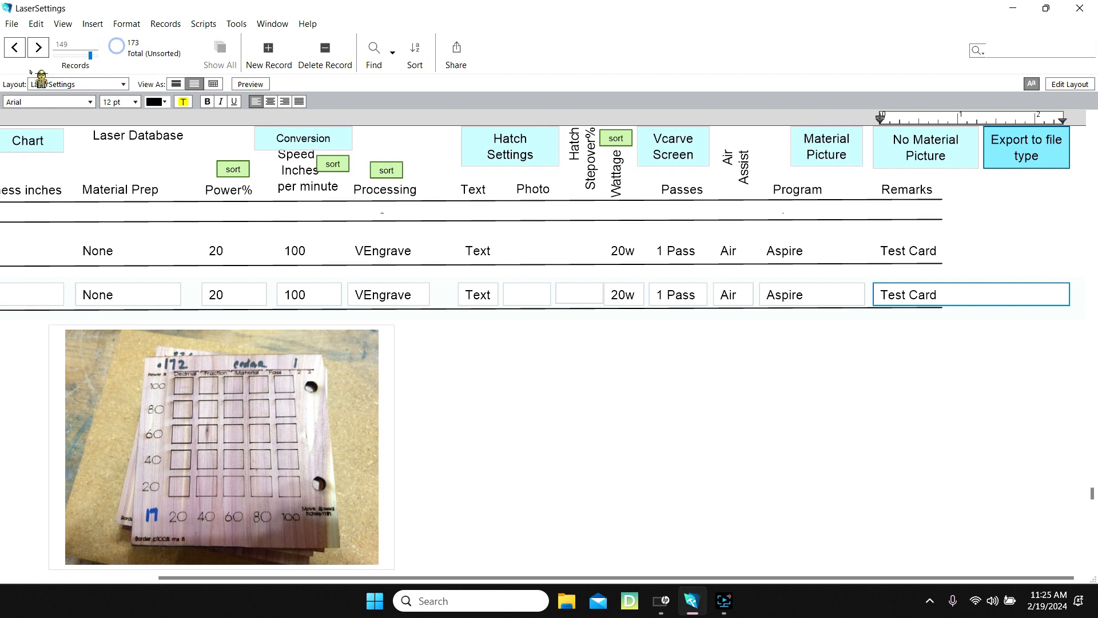
# Go to the next record and enter material type Cedar, thickness .226 and material prep None.
pyautogui.click(38, 48)
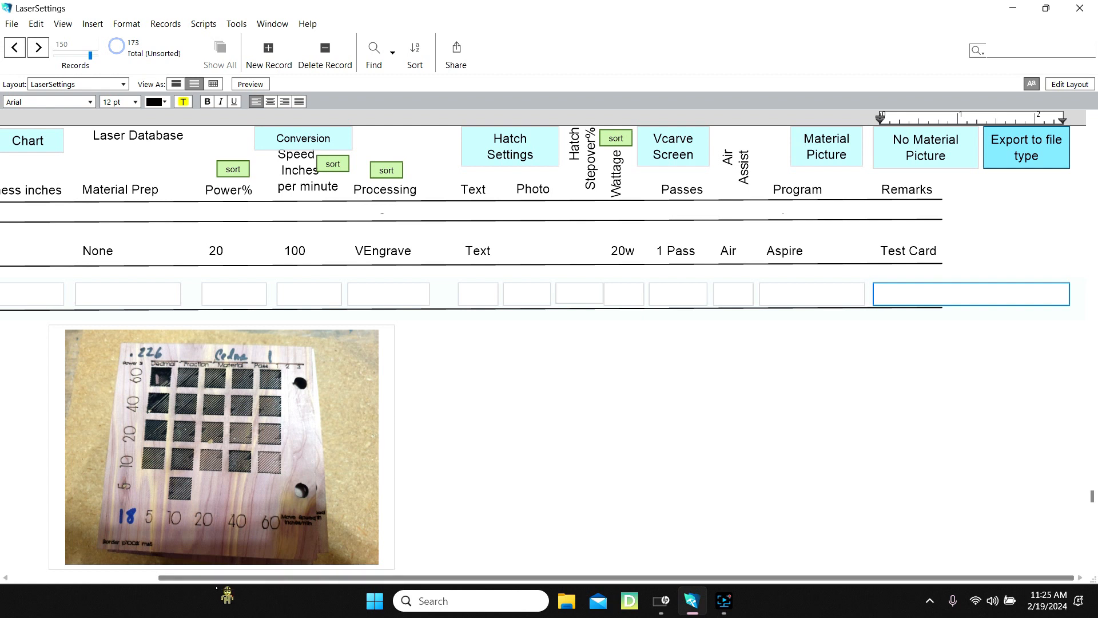
pyautogui.moveTo(212, 578); pyautogui.dragTo(67, 579)
pyautogui.click(68, 293)
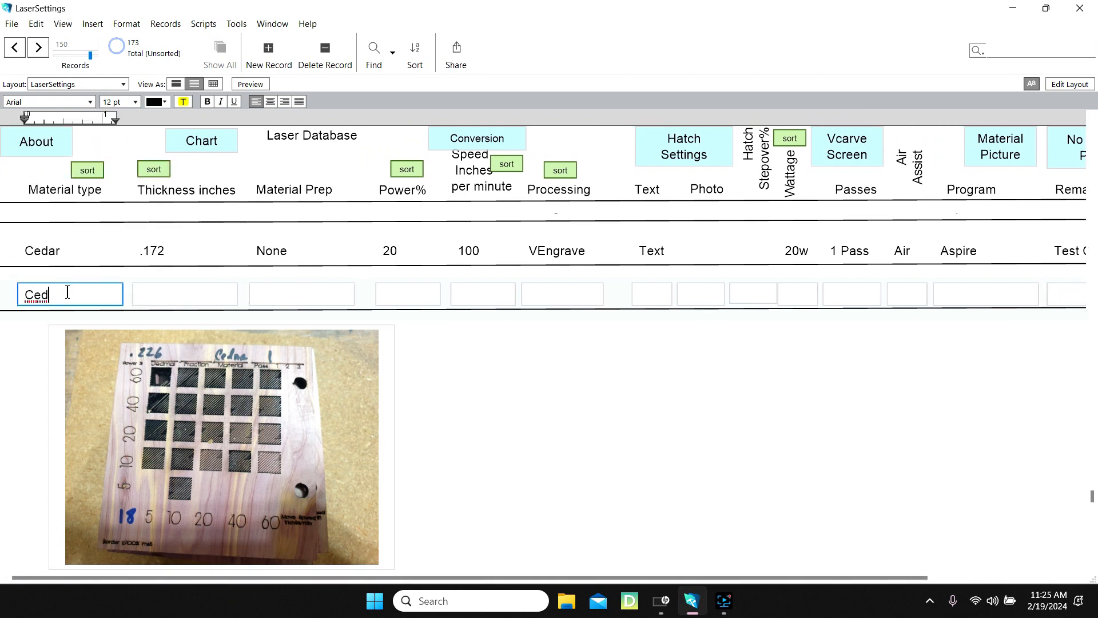
pyautogui.write('Cedar')
pyautogui.press('Tab')
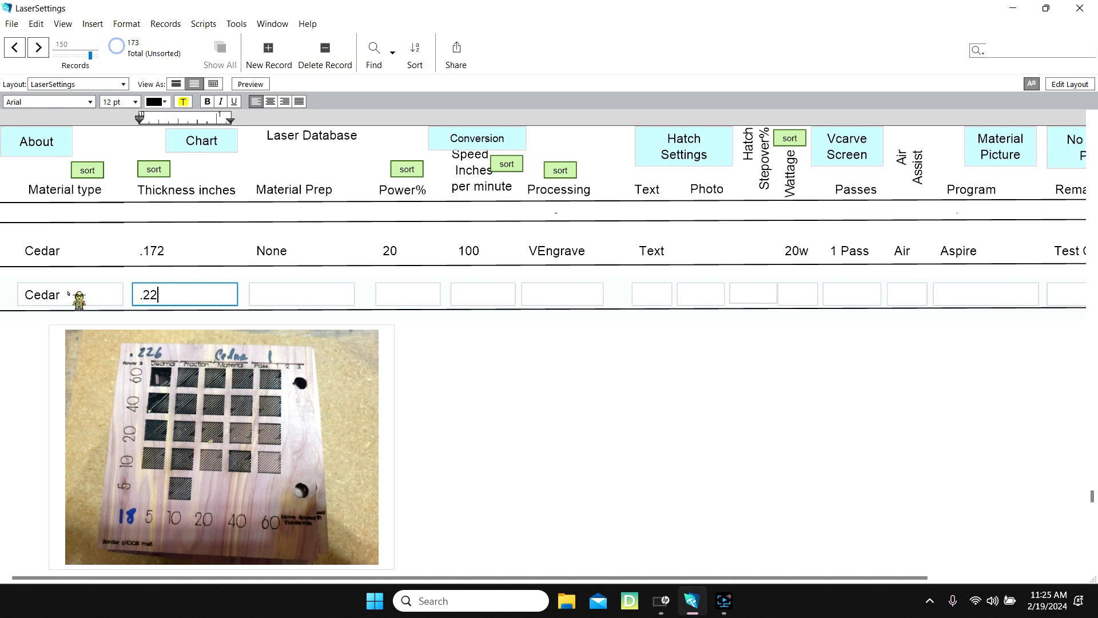
pyautogui.write('.226')
pyautogui.press('Tab')
pyautogui.write('None')
pyautogui.press('Tab')
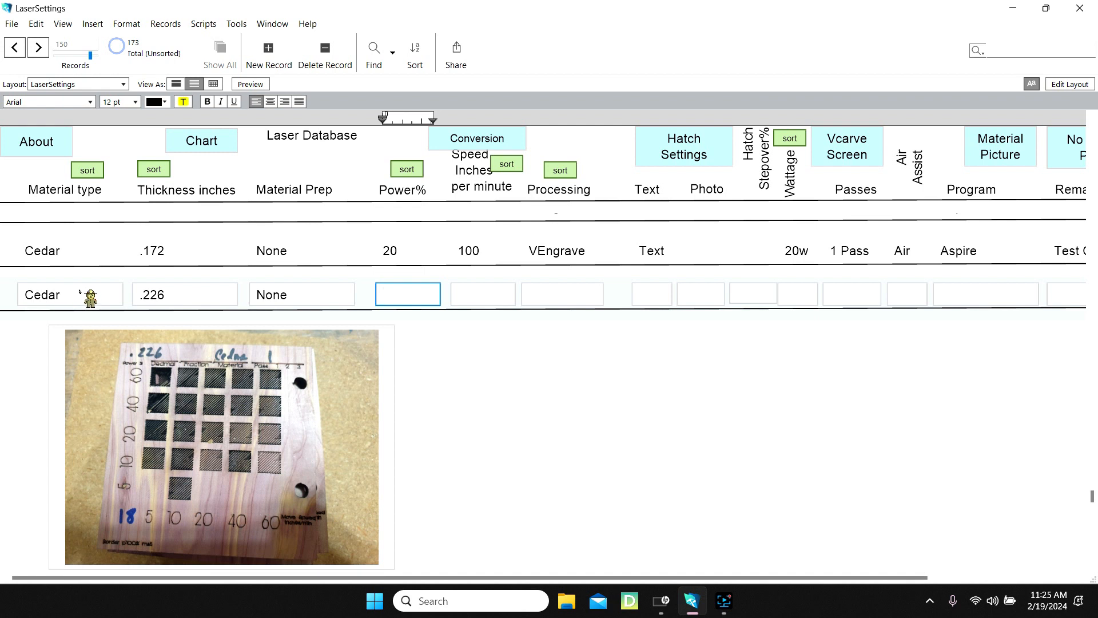
# Set the .226 cedar record's power to 10% and speed to 60 inches per minute.
pyautogui.press('Tab')
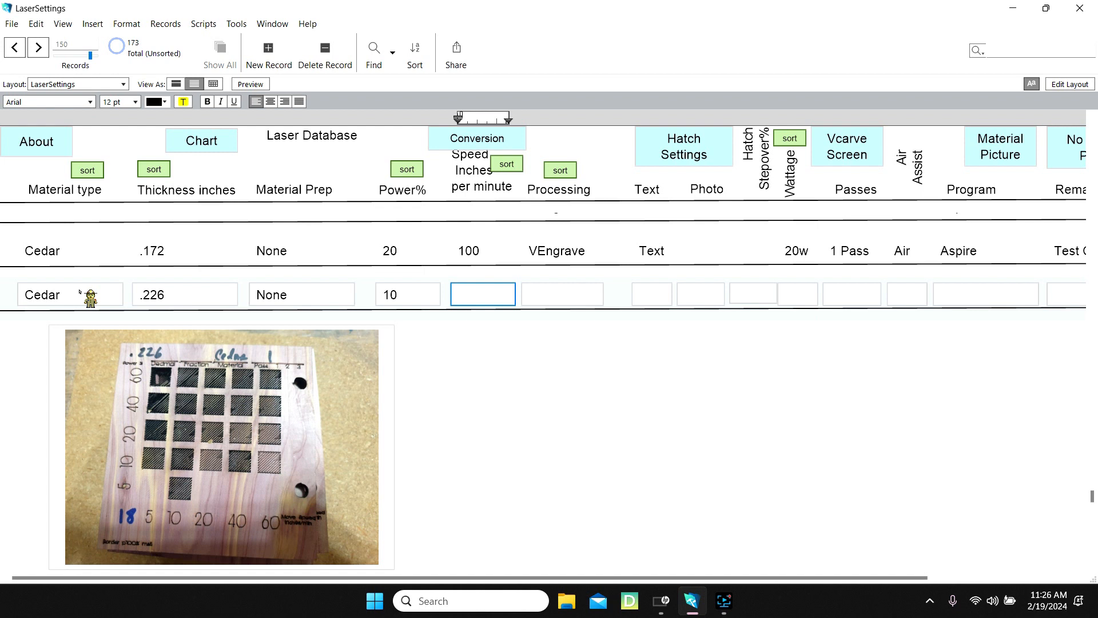
pyautogui.click(87, 280)
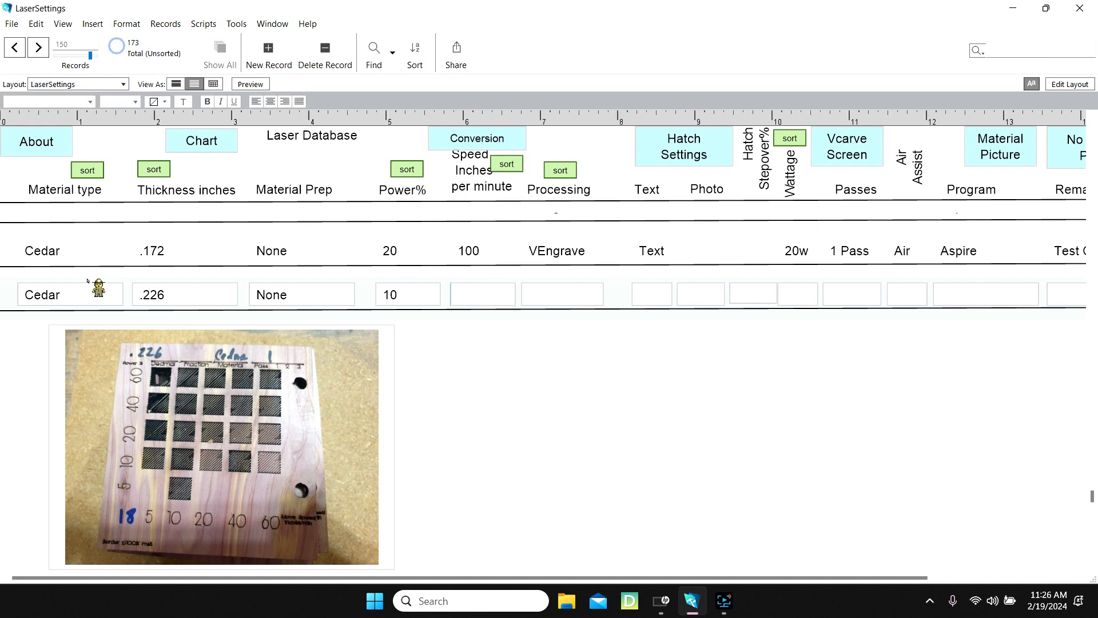
pyautogui.press('1')
pyautogui.press('Return')
pyautogui.click(469, 294)
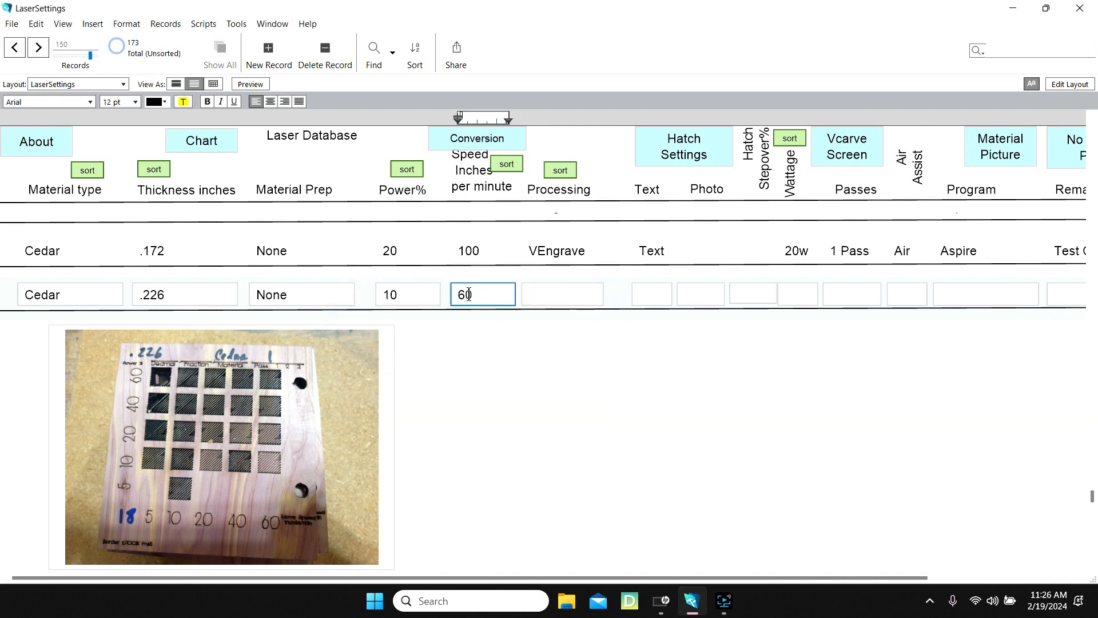
# Set the .226 cedar record's processing to REngrave and leave its text field blank.
pyautogui.press('Tab')
pyautogui.press('v')
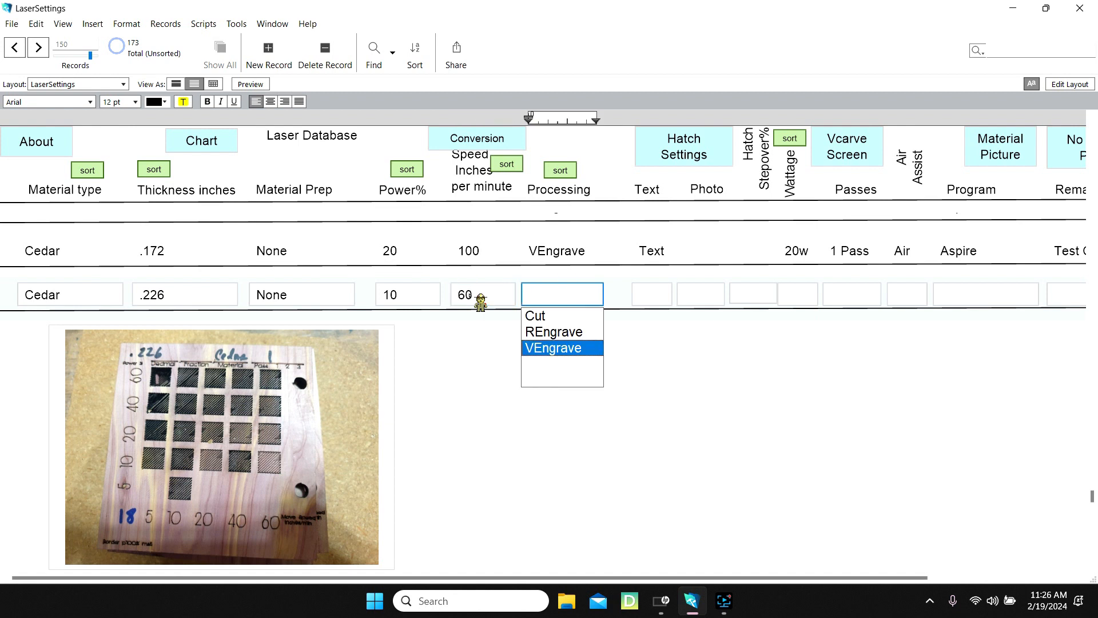
pyautogui.press('Tab')
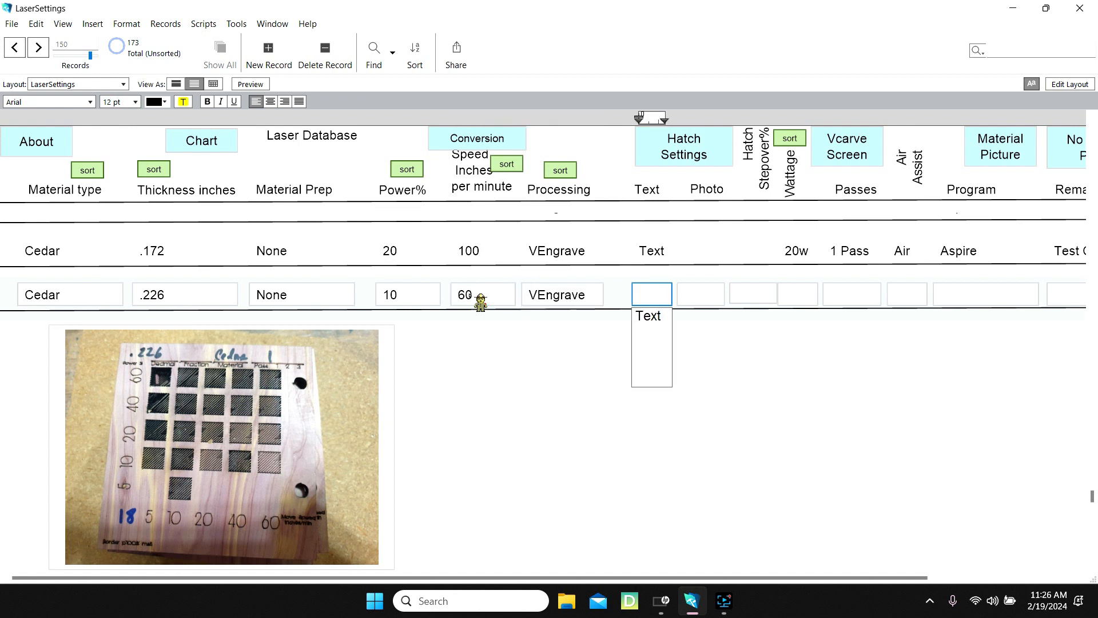
pyautogui.click(580, 294)
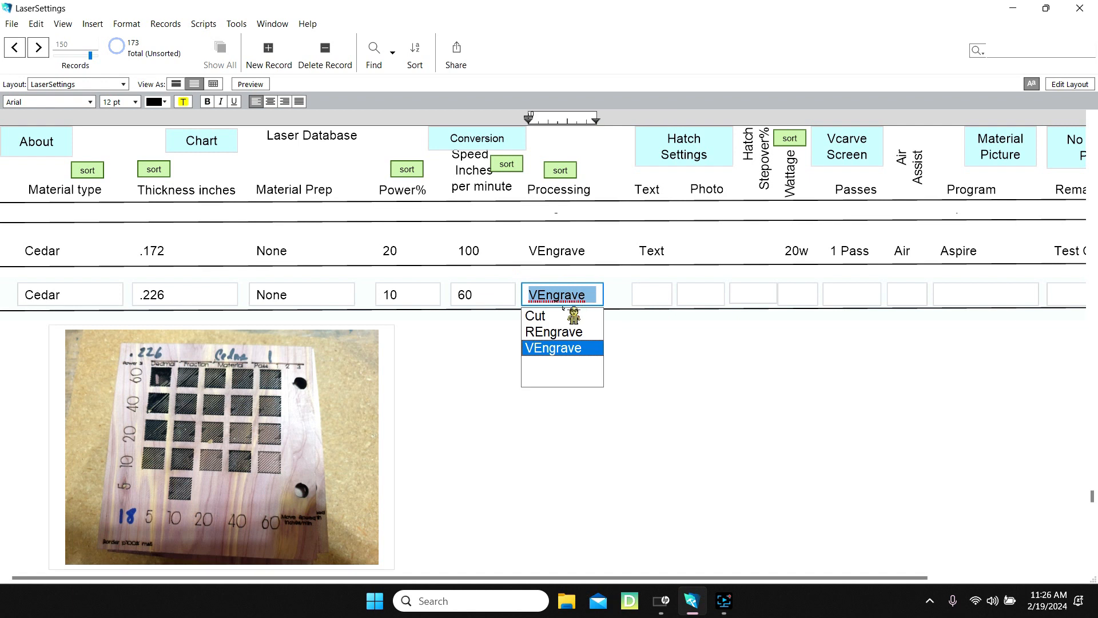
pyautogui.click(561, 330)
pyautogui.click(648, 302)
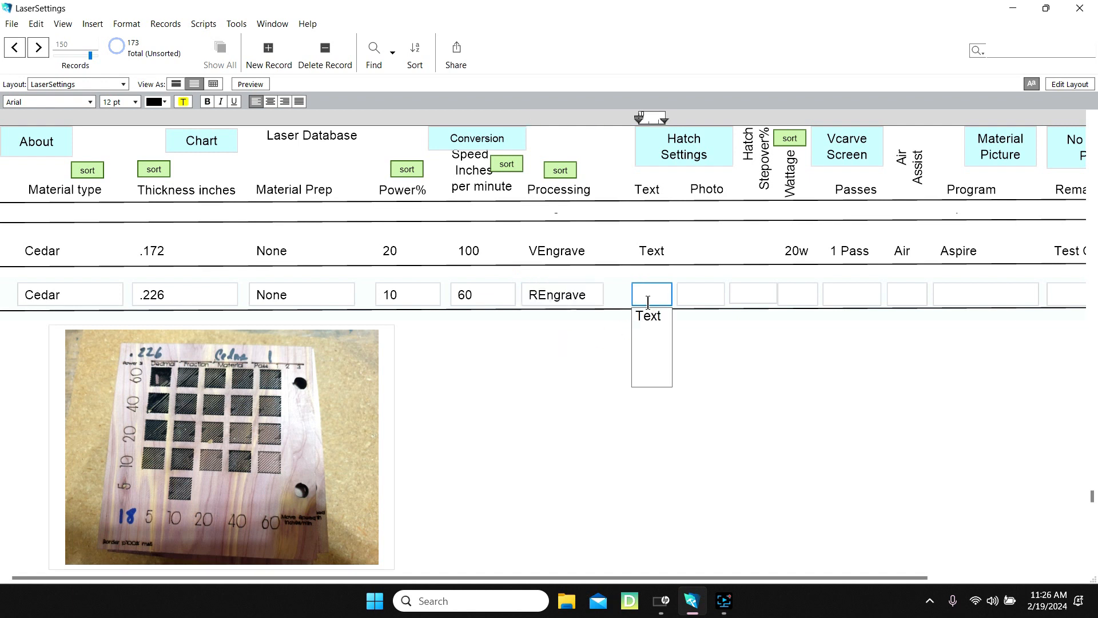
# Set the .226 cedar record's wattage to 20w and its hatch stepover to HS.02.
pyautogui.click(793, 293)
pyautogui.click(796, 316)
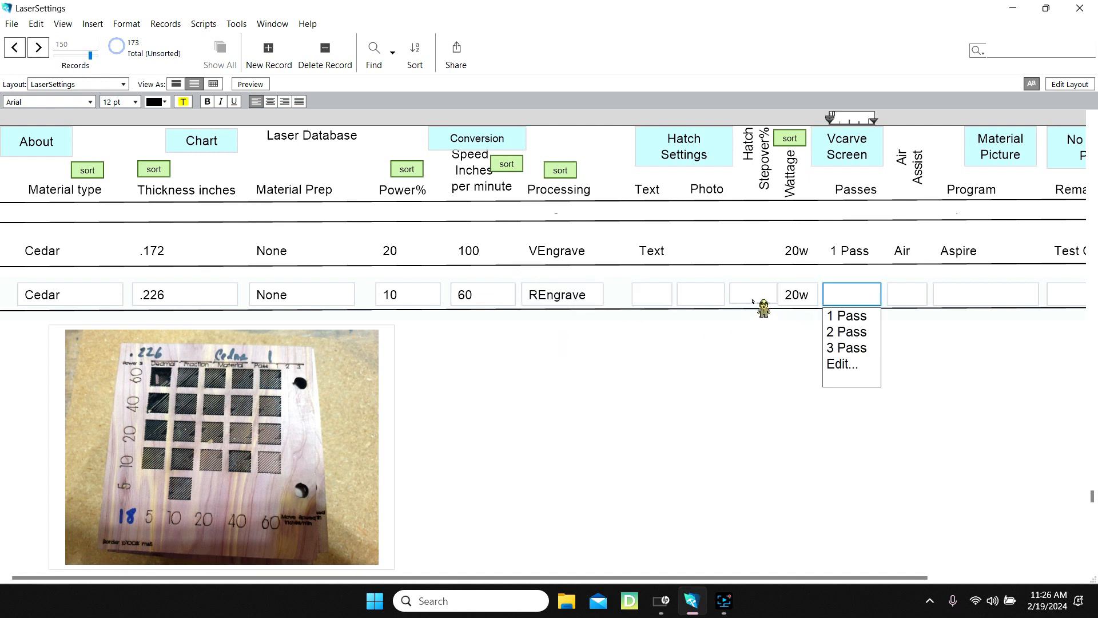
pyautogui.click(753, 298)
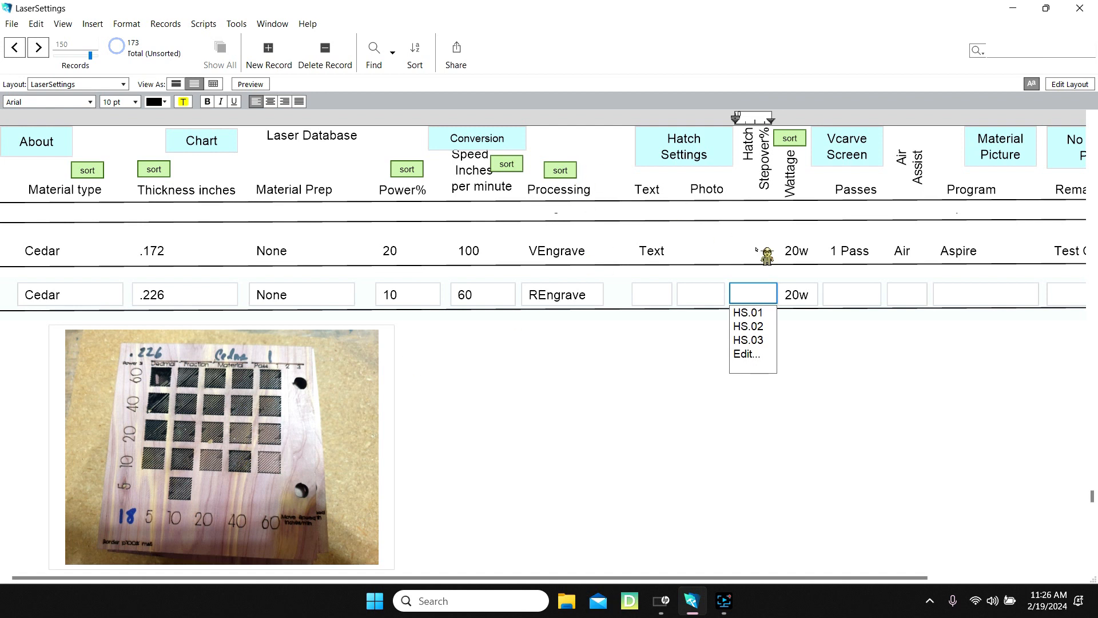
pyautogui.click(748, 327)
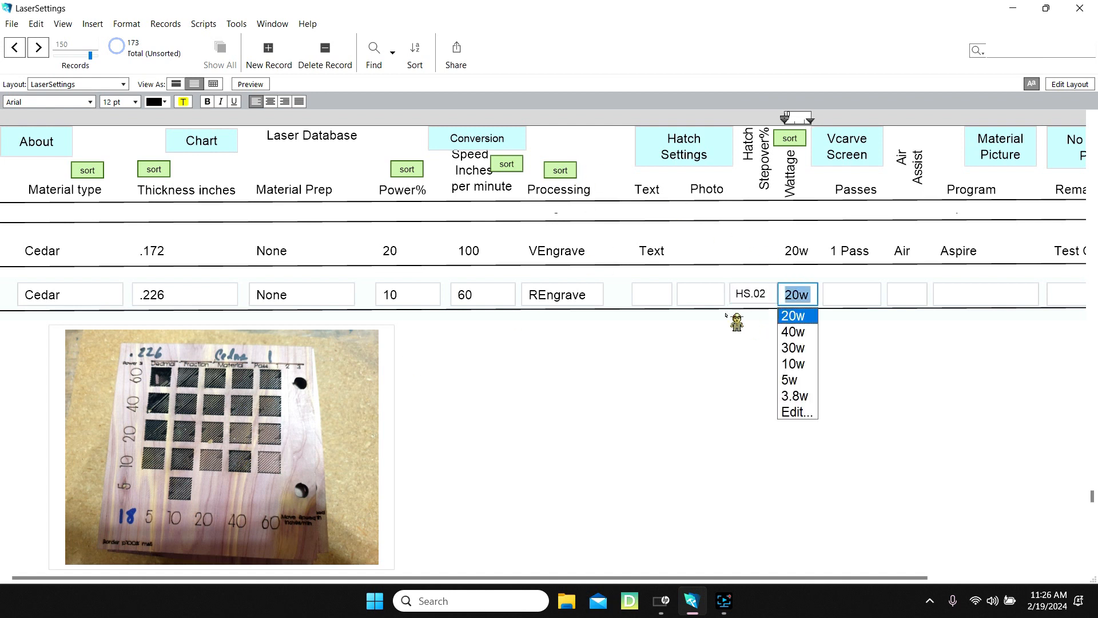
# In the record's hatch settings, set the hatch angle to HA 45 and cross hatch to CH on, and return to the record list.
pyautogui.click(685, 144)
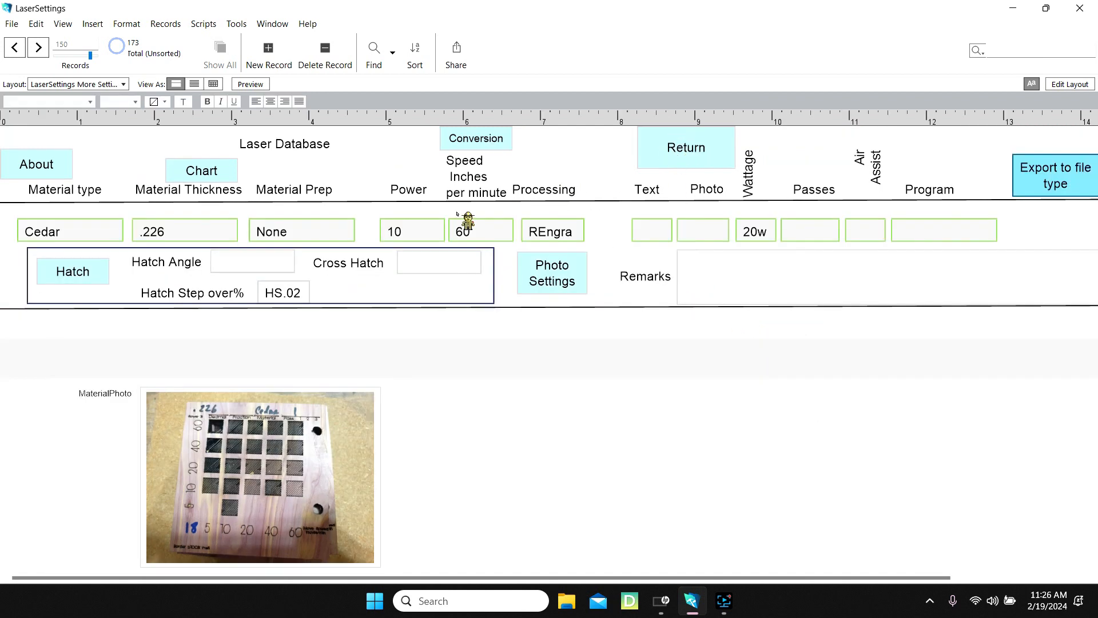
pyautogui.click(262, 255)
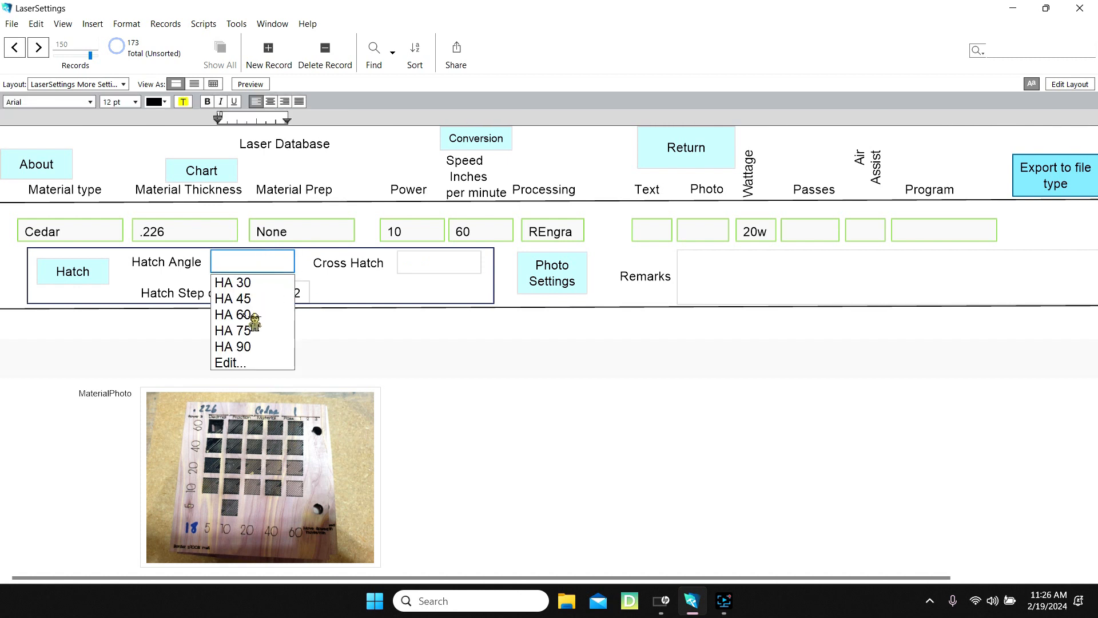
pyautogui.click(268, 299)
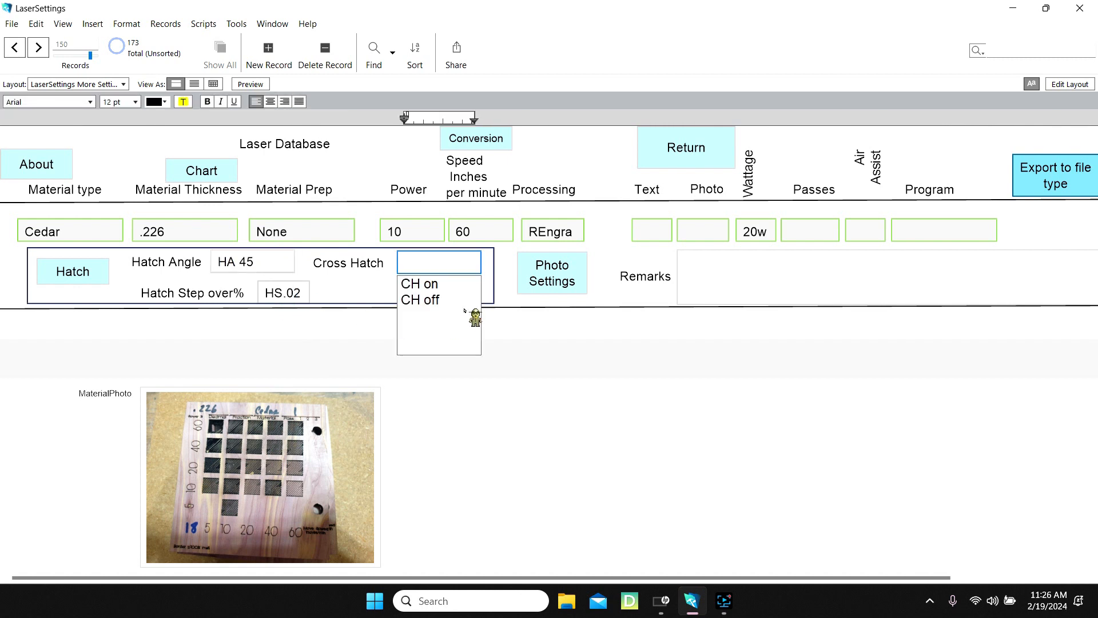
pyautogui.click(432, 285)
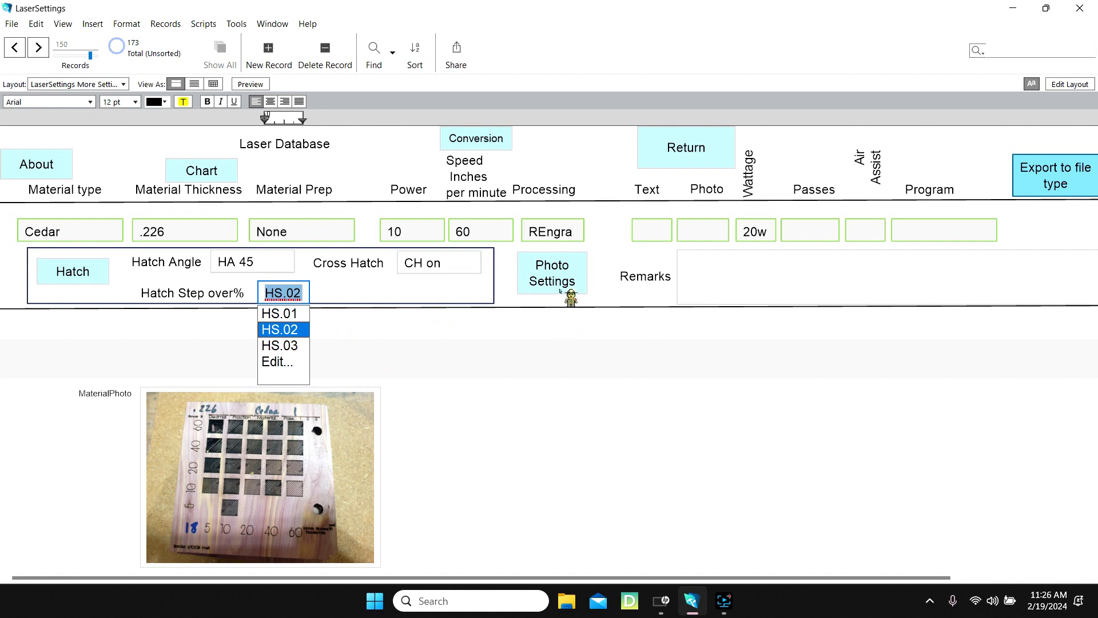
pyautogui.click(685, 150)
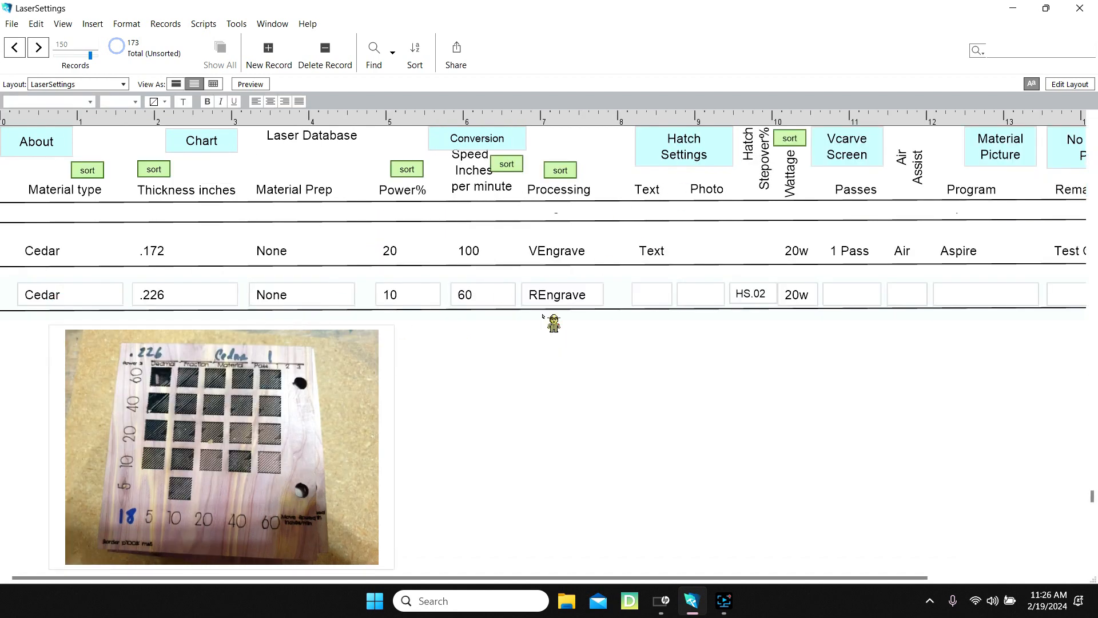
# Complete the .226 cedar record with 1 Pass, Air assist, program Aspire and the remark Test Card, and commit it.
pyautogui.click(861, 297)
pyautogui.click(847, 315)
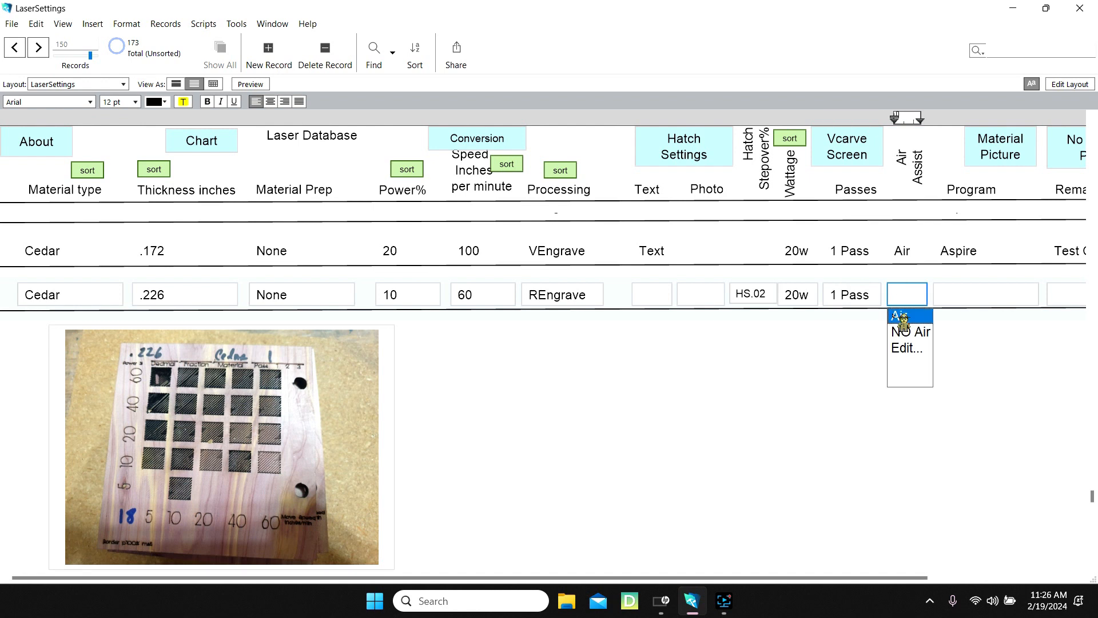
pyautogui.click(900, 314)
pyautogui.click(956, 316)
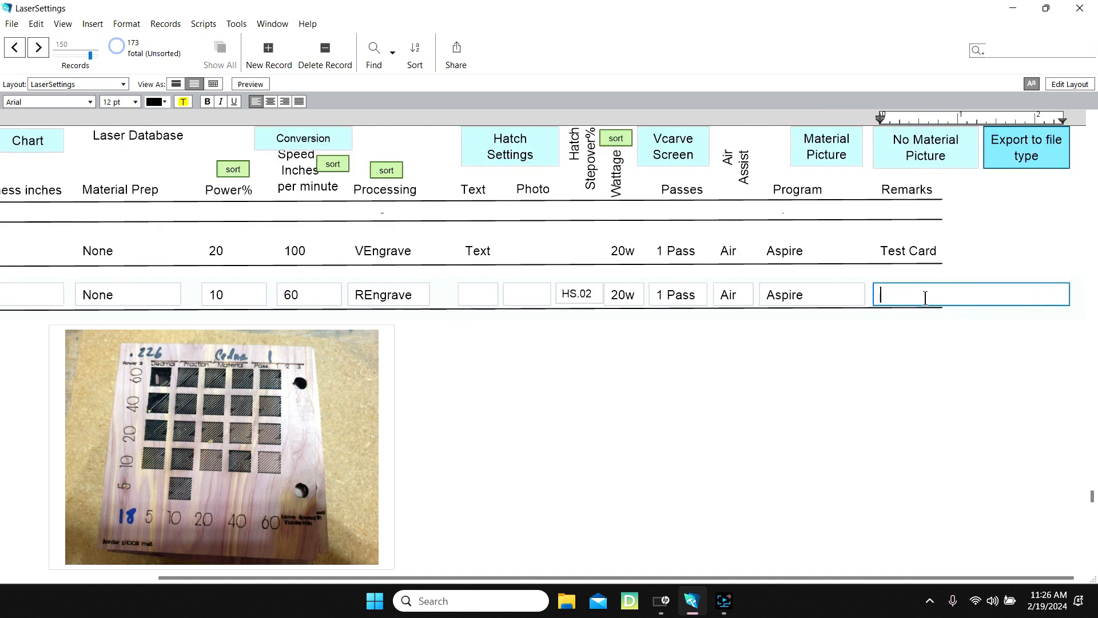
pyautogui.write('Test')
pyautogui.click(631, 494)
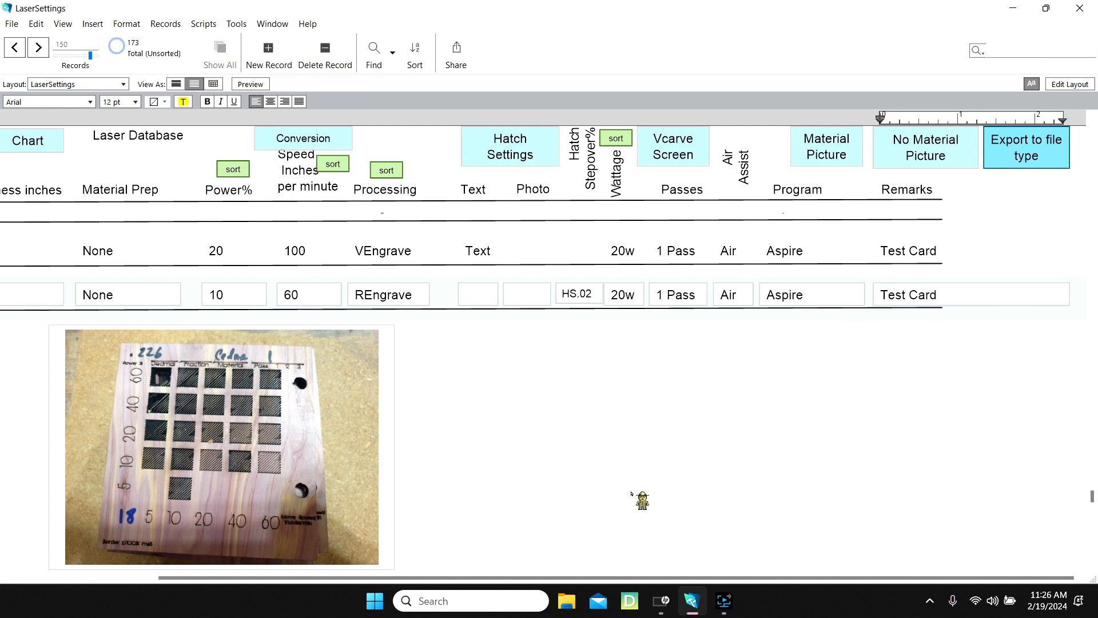
# View the .226 cedar record's enlarged material picture and return to the record list.
pyautogui.click(838, 163)
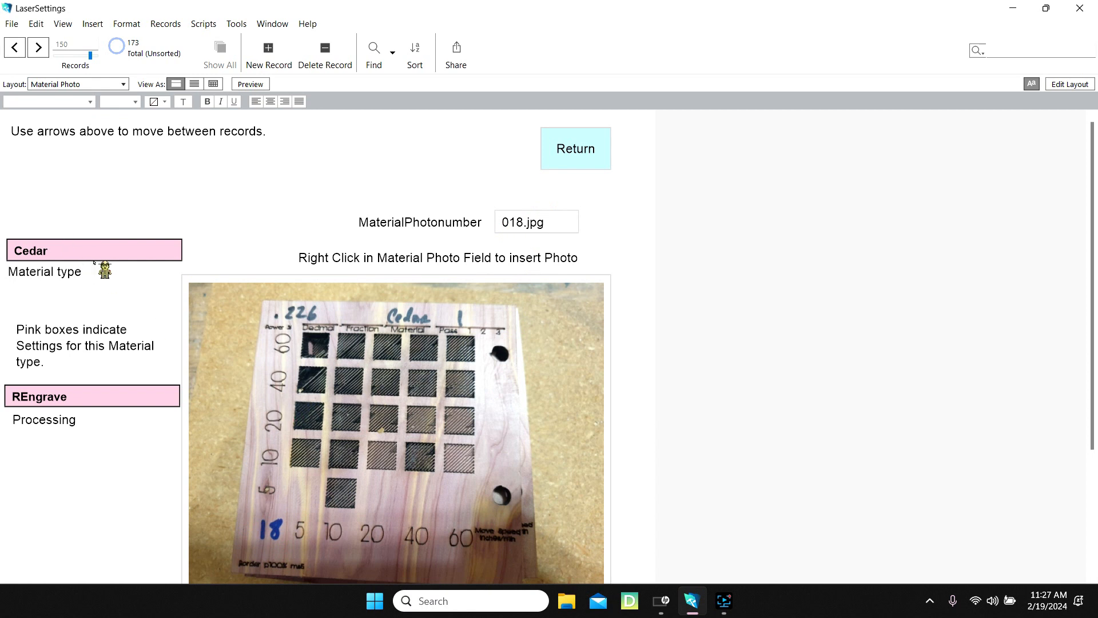
pyautogui.click(587, 153)
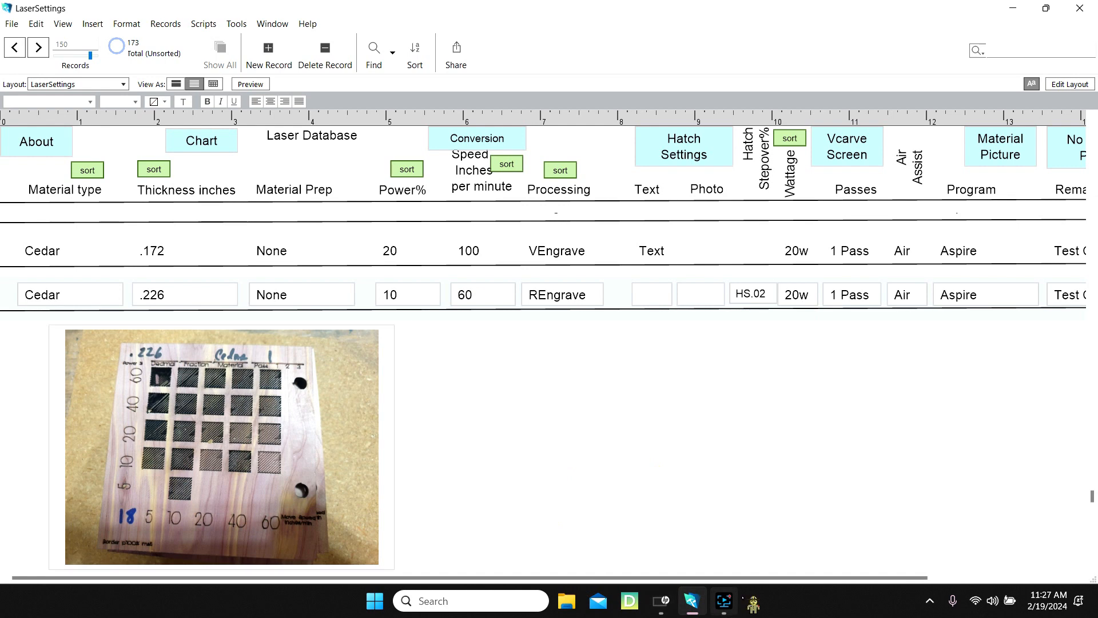
pyautogui.click(736, 611)
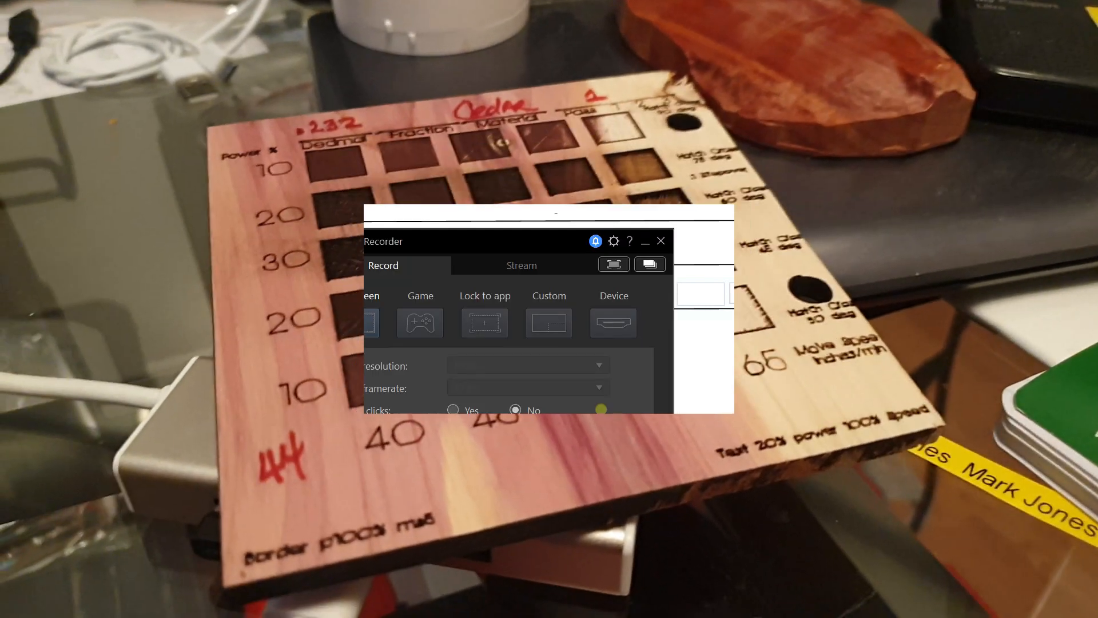
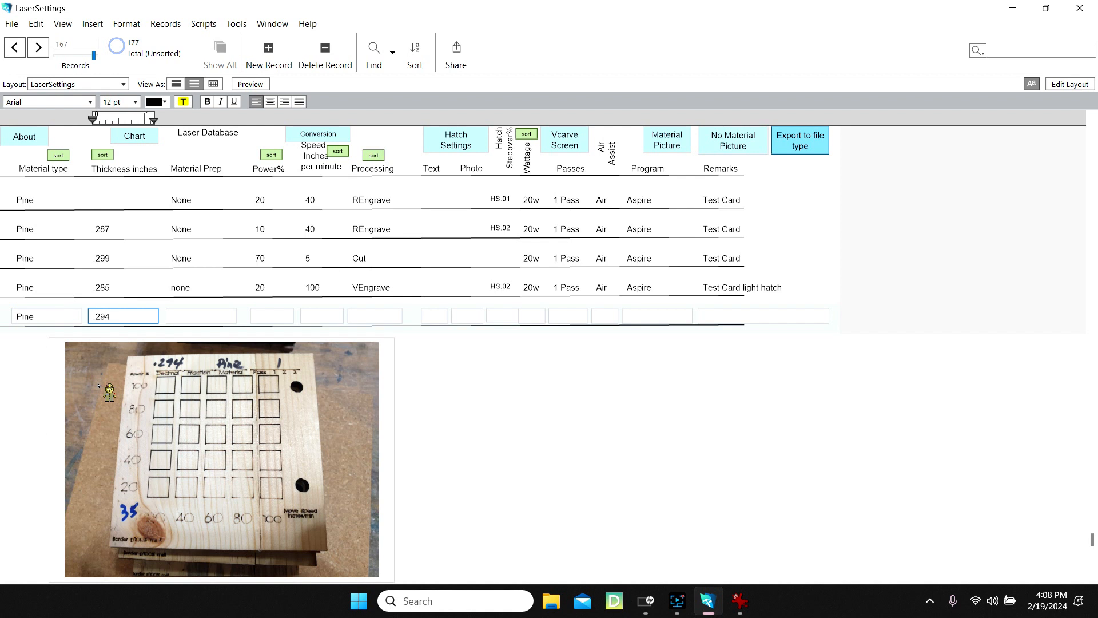
# Fill in the .294 pine record with material prep None, power 20, speed 100, processing VEngrave and the Text option.
pyautogui.press('Tab')
pyautogui.write('Non')
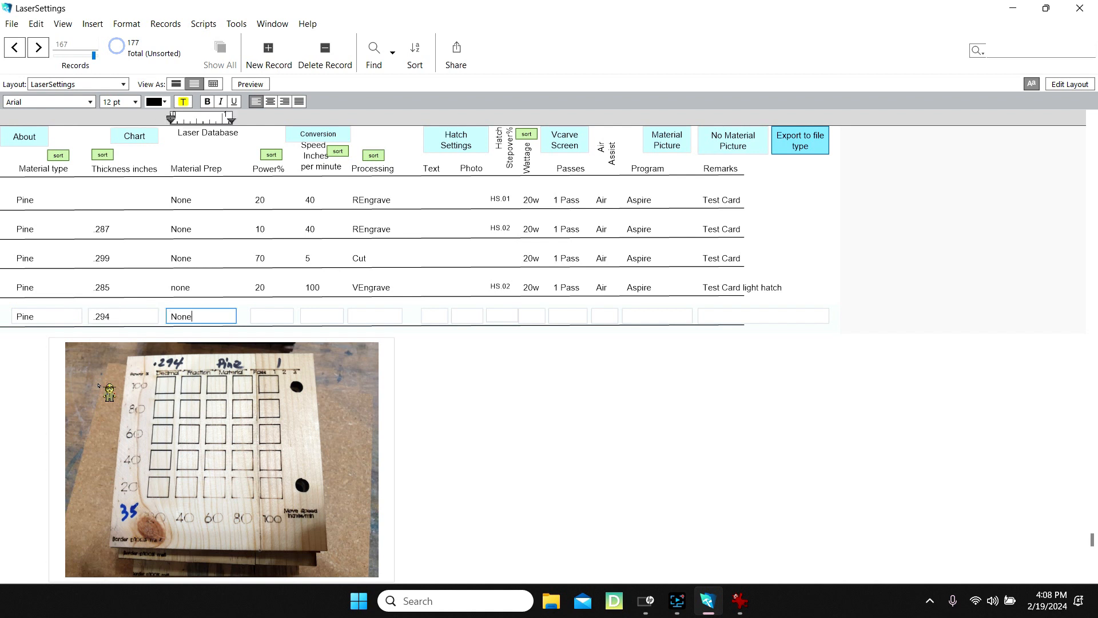
pyautogui.write('e')
pyautogui.press('Tab')
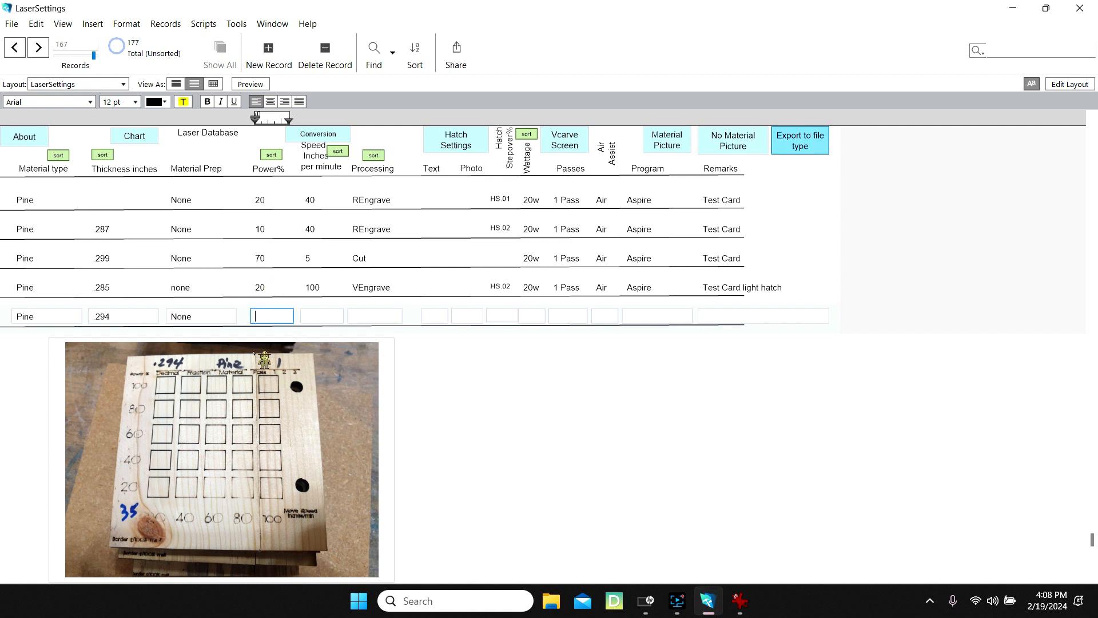
pyautogui.press('Tab')
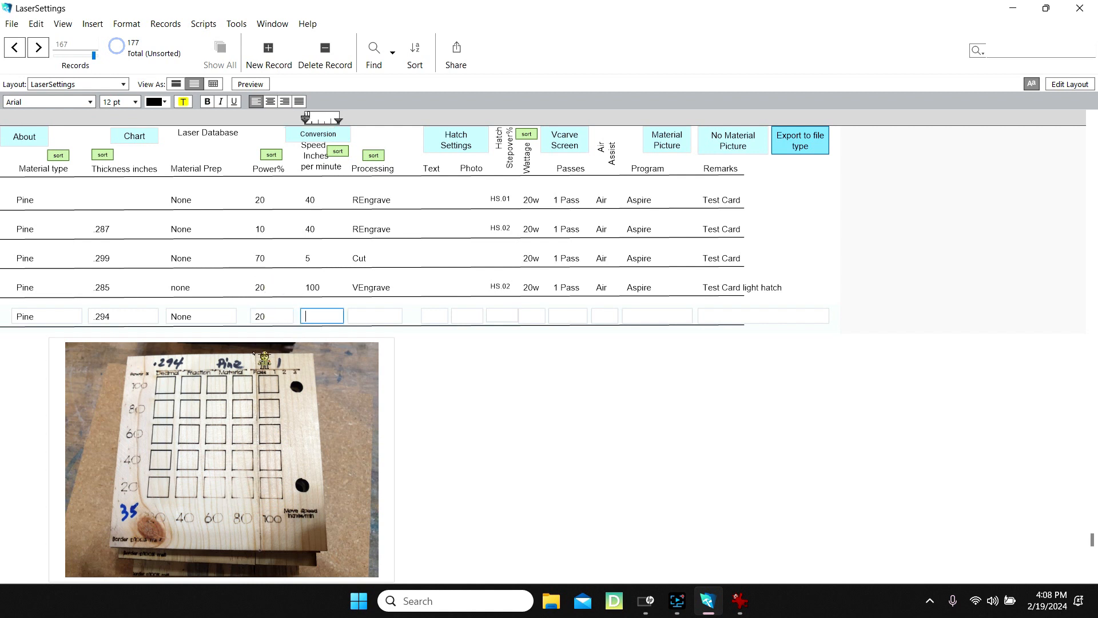
pyautogui.press('Tab')
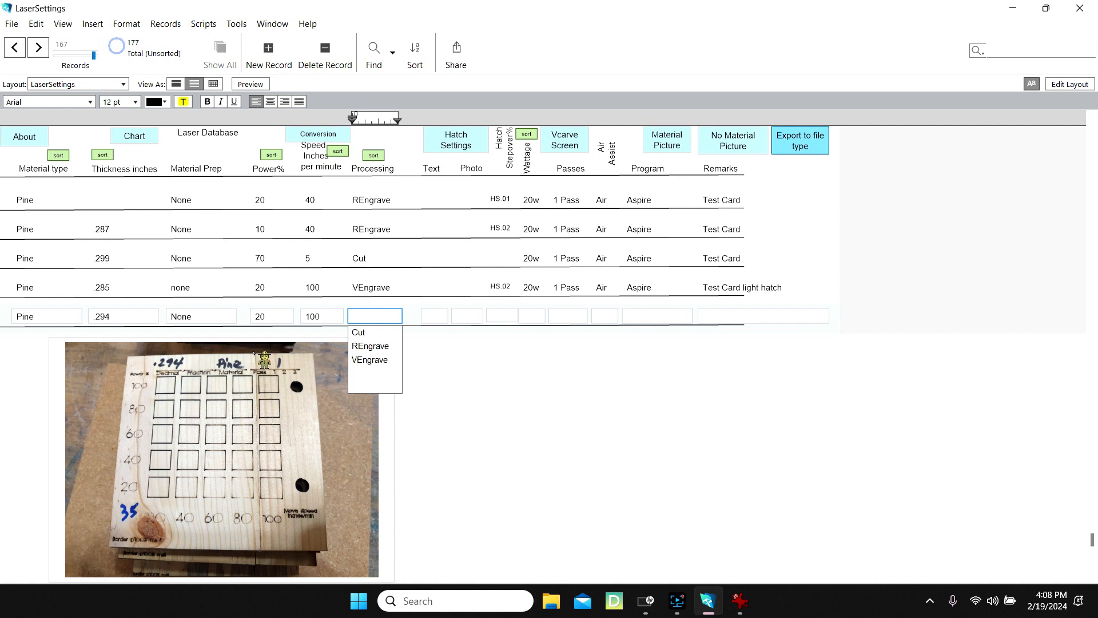
pyautogui.press('v')
pyautogui.press('Tab')
pyautogui.press('t')
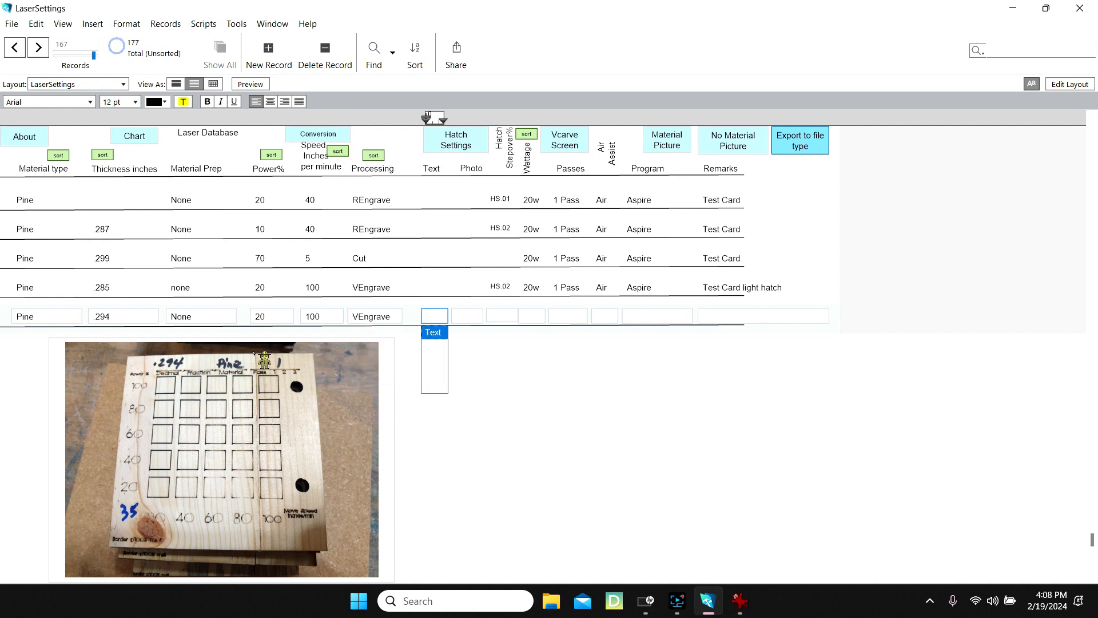
pyautogui.press('Tab')
# Complete the .294 pine record with wattage 20w, 1 Pass, Air assist, program Aspire and the remark Test Card, and commit it.
pyautogui.press('Tab')
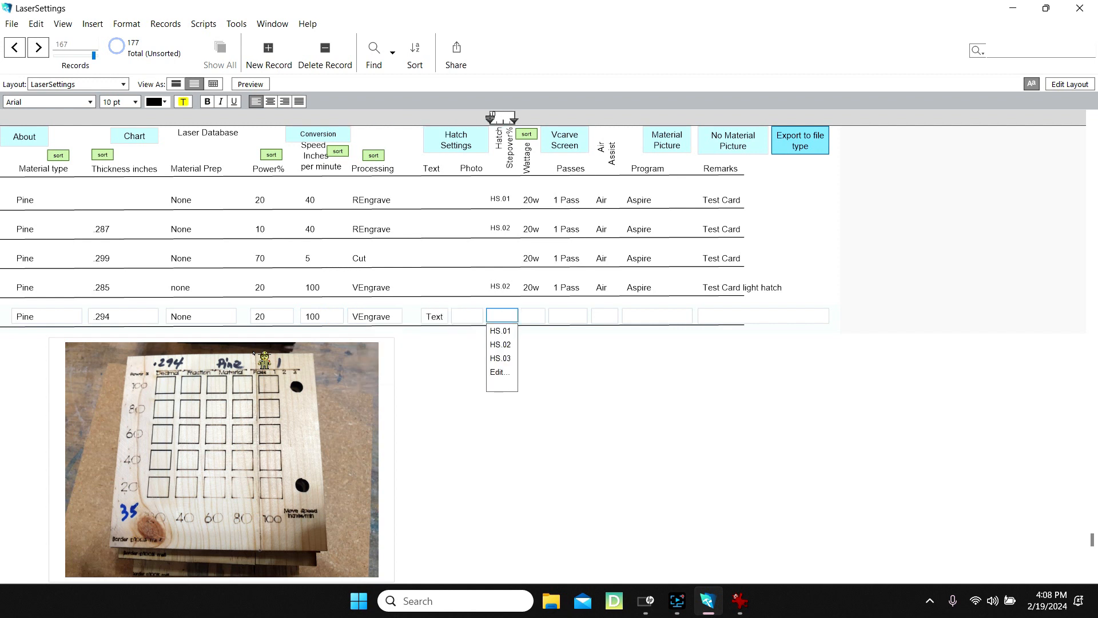
pyautogui.press('Tab')
pyautogui.press('2')
pyautogui.press('Tab')
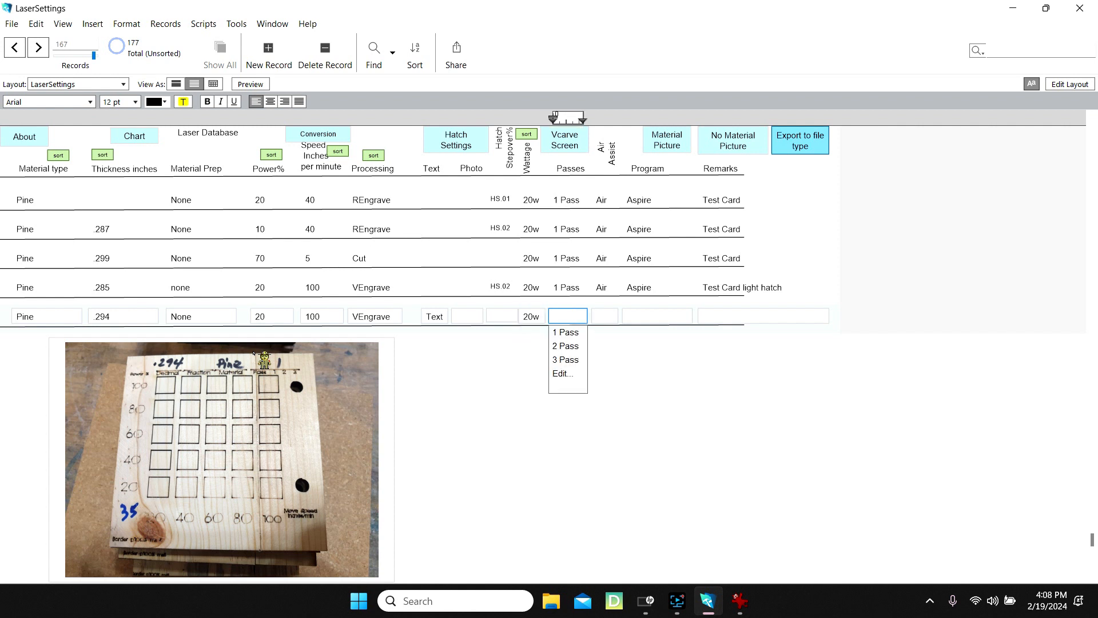
pyautogui.press('1')
pyautogui.press('Tab')
pyautogui.press('a')
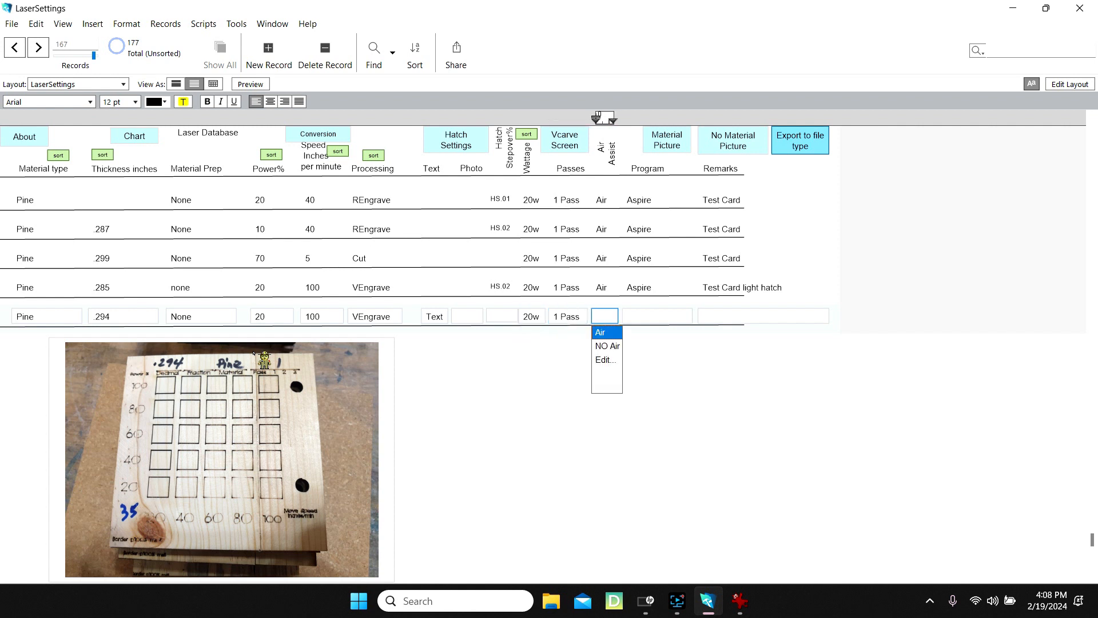
pyautogui.press('Tab')
pyautogui.press('a')
pyautogui.press('Tab')
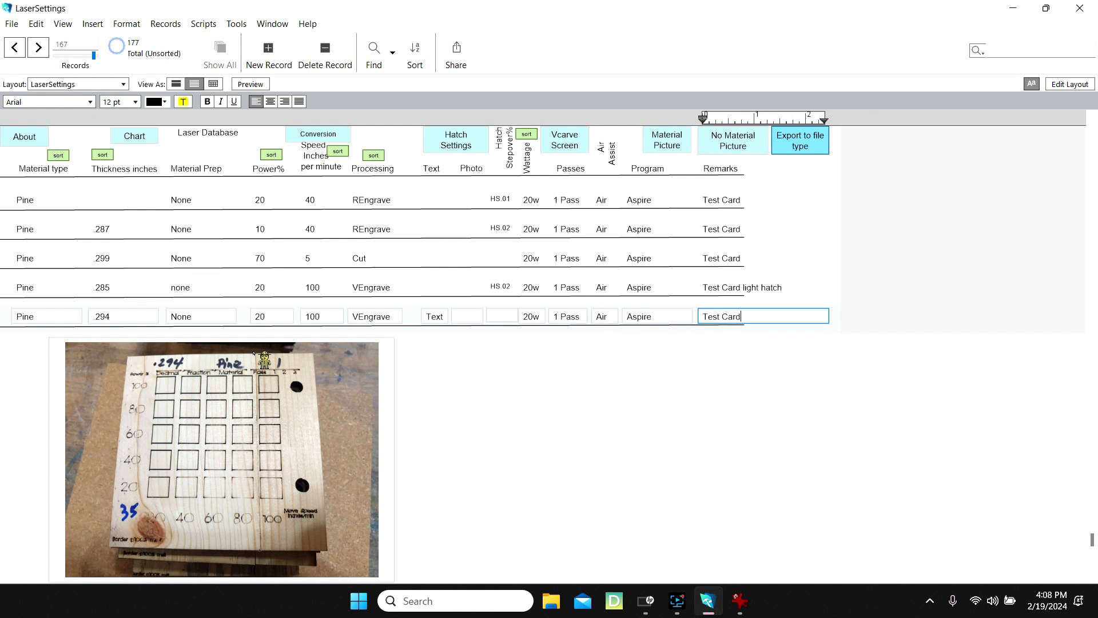
pyautogui.click(439, 457)
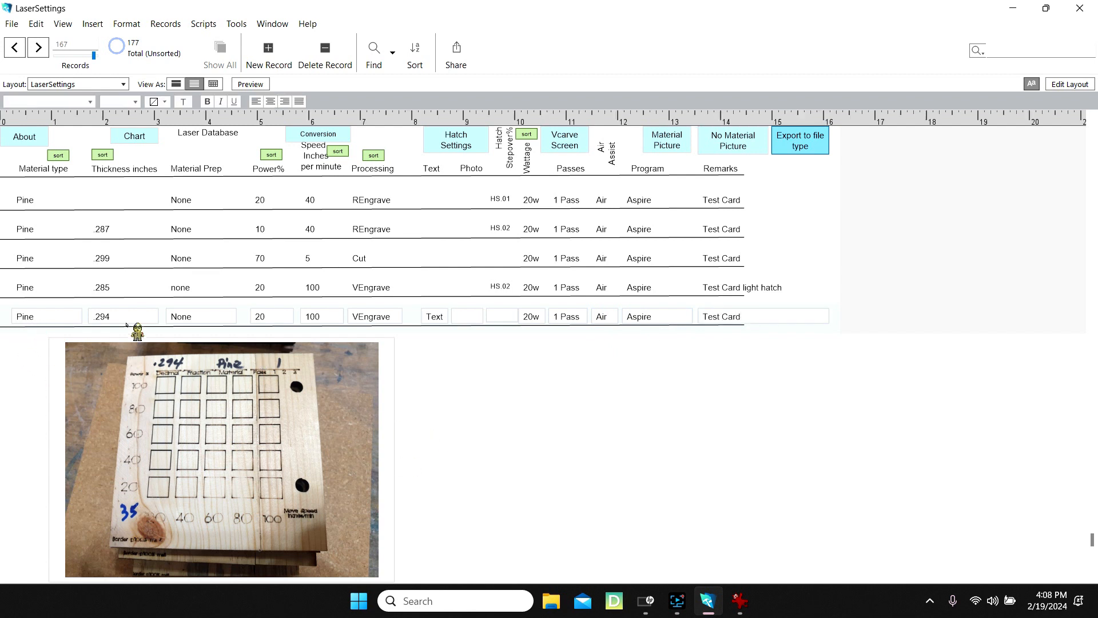
# Copy the next record's sideways test card photo into IrfanView and rotate it left so it stands upright.
pyautogui.click(39, 47)
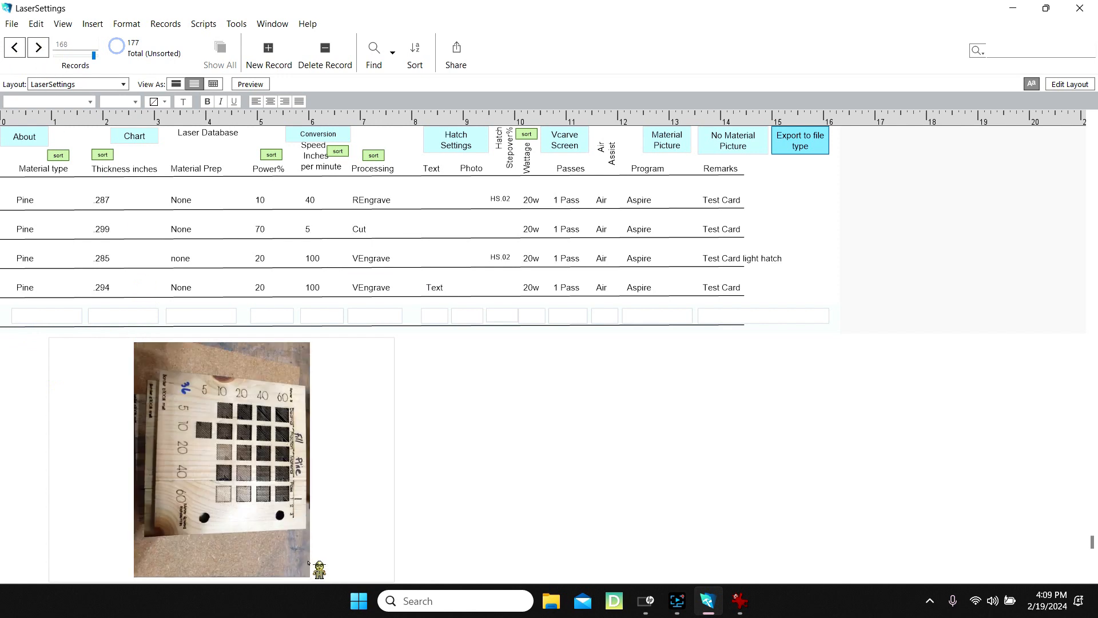
pyautogui.rightClick(245, 464)
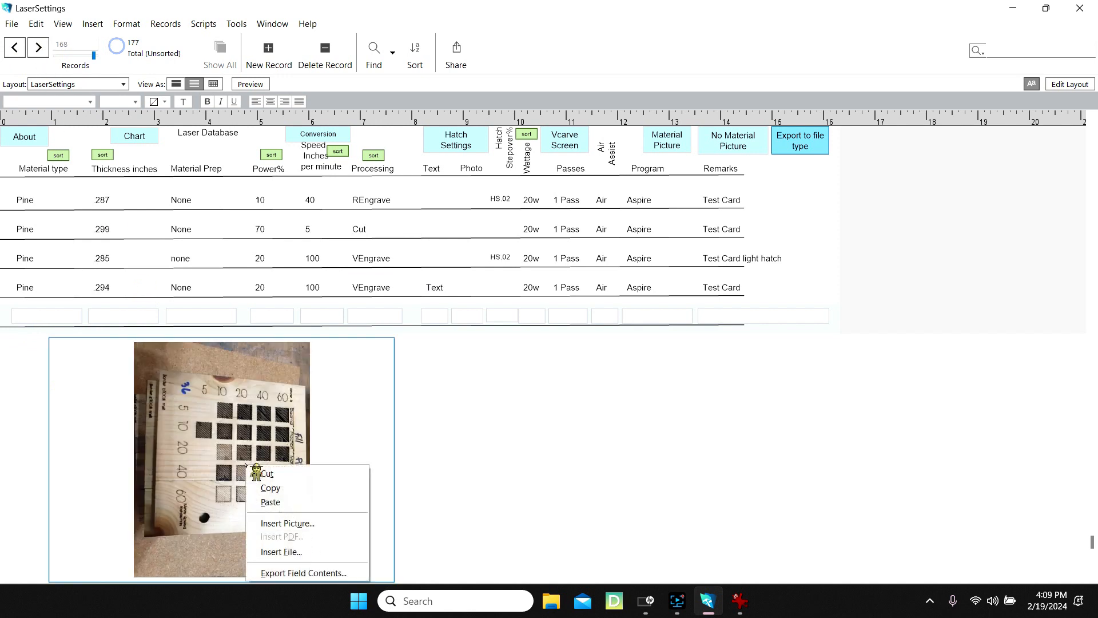
pyautogui.click(268, 492)
pyautogui.click(740, 597)
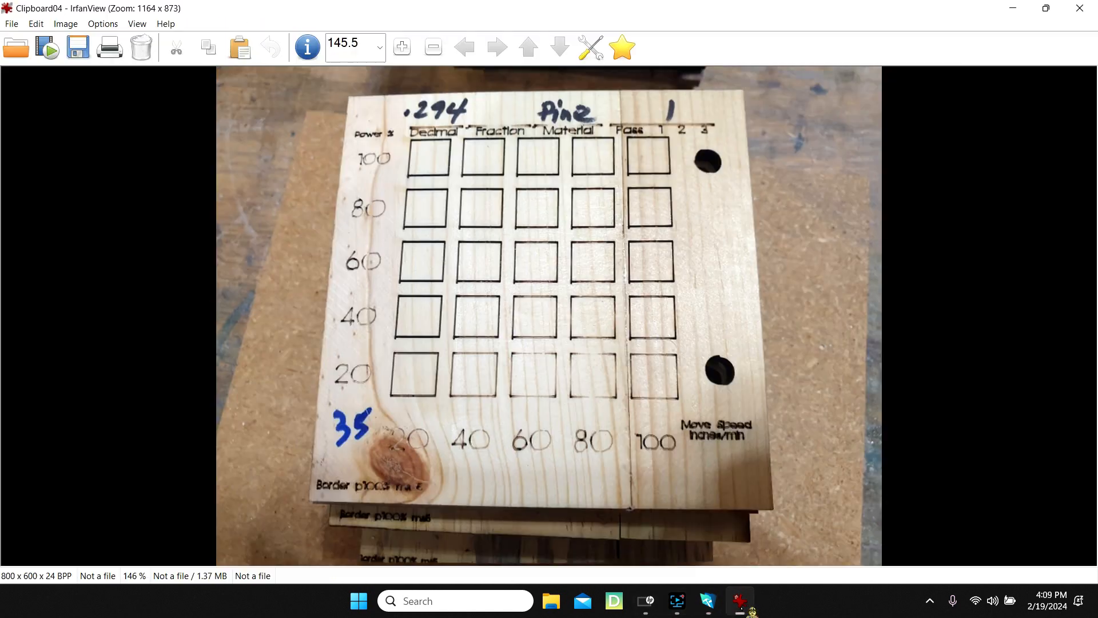
pyautogui.click(36, 24)
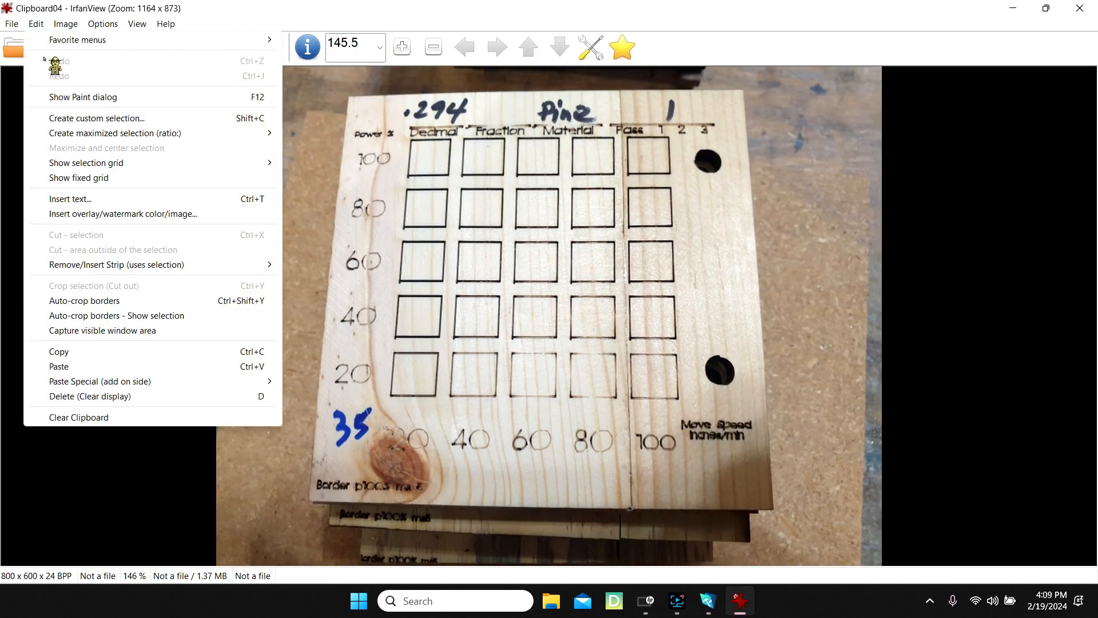
pyautogui.click(58, 367)
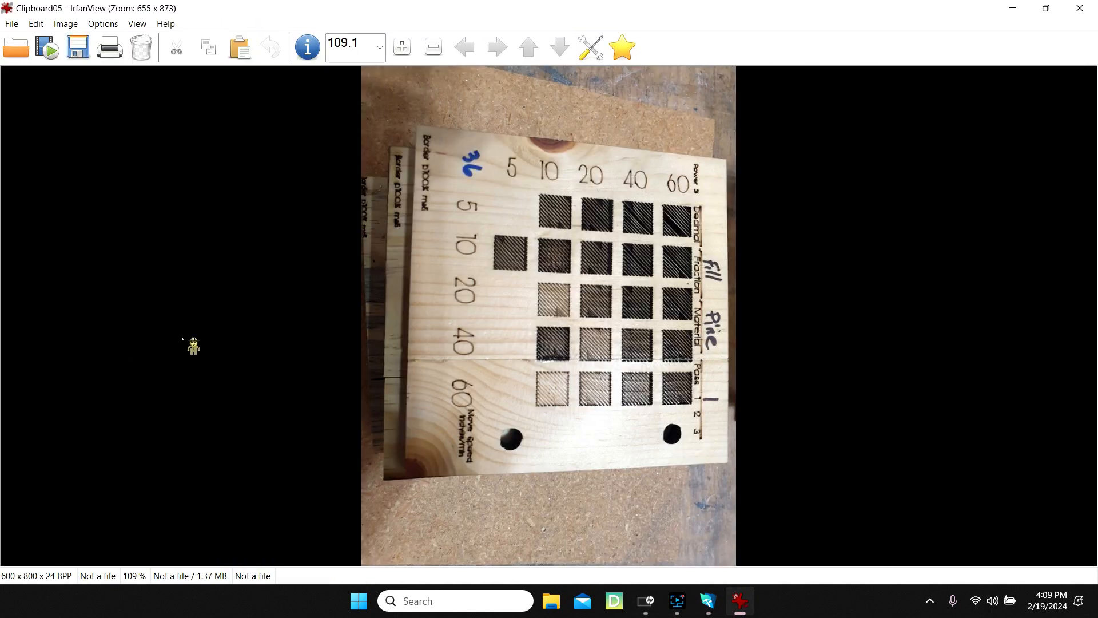
pyautogui.press('l')
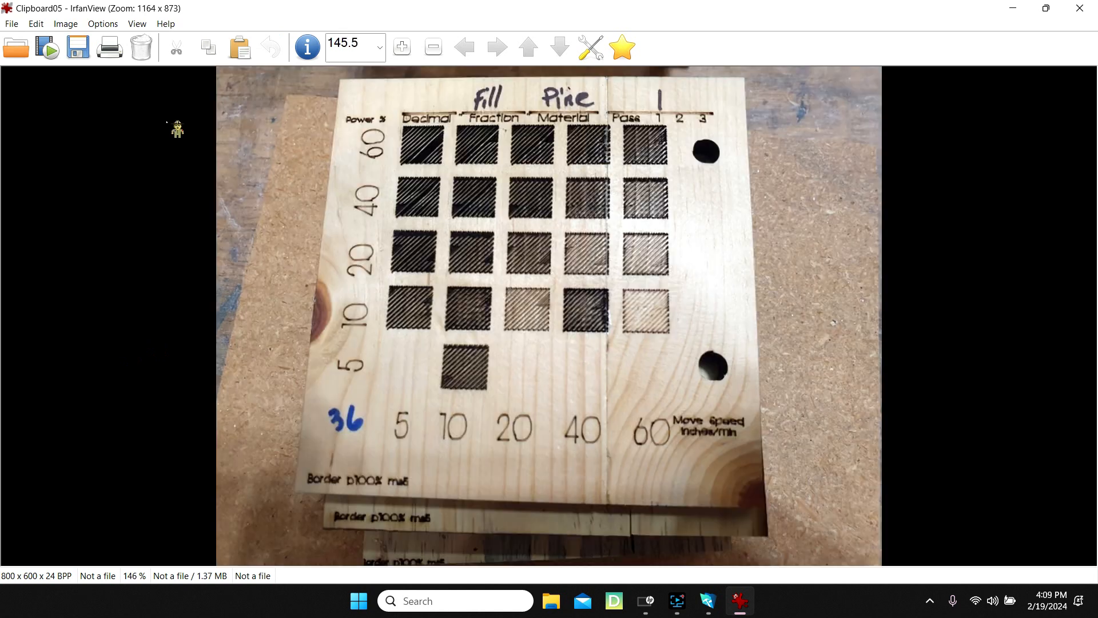
# Copy the rotated photo and paste it over the sideways picture in the blank LaserSettings record.
pyautogui.click(36, 26)
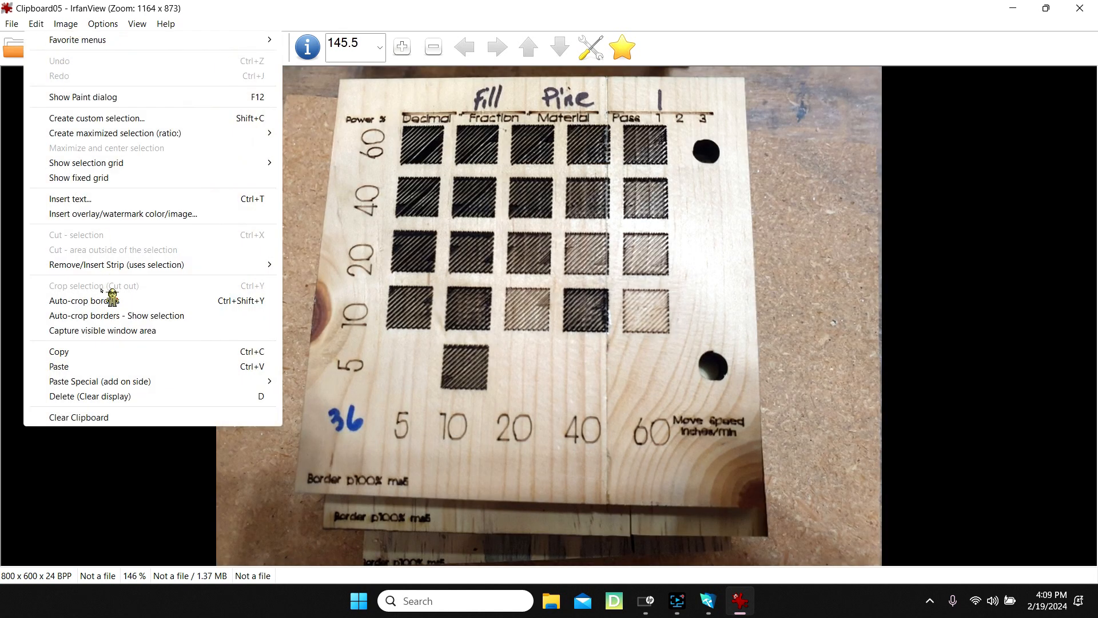
pyautogui.click(69, 352)
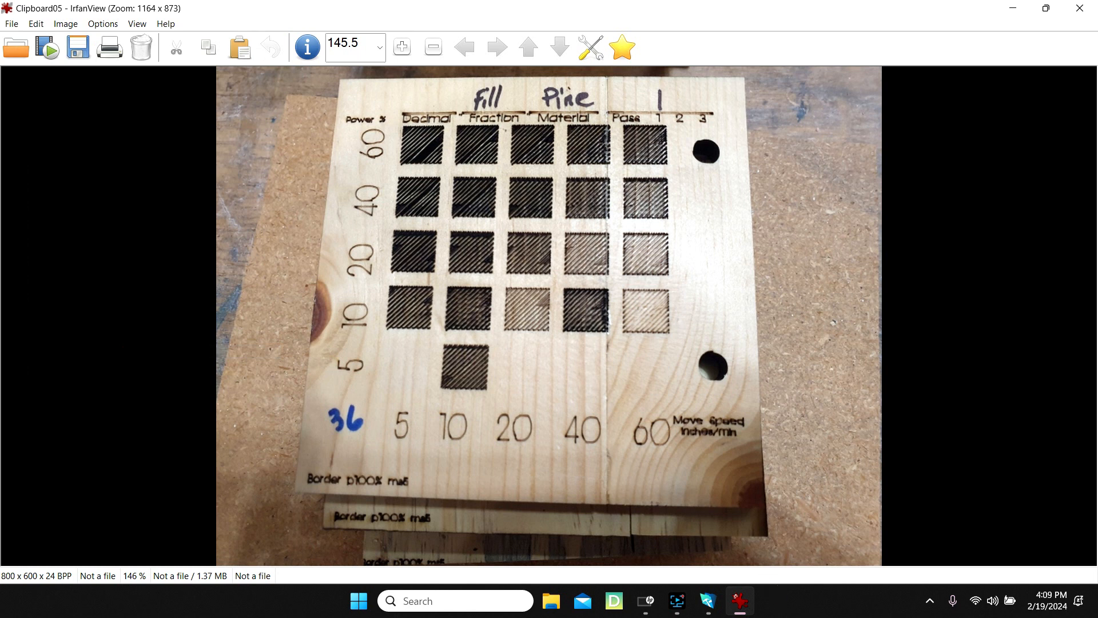
pyautogui.click(708, 601)
pyautogui.rightClick(276, 463)
pyautogui.click(304, 495)
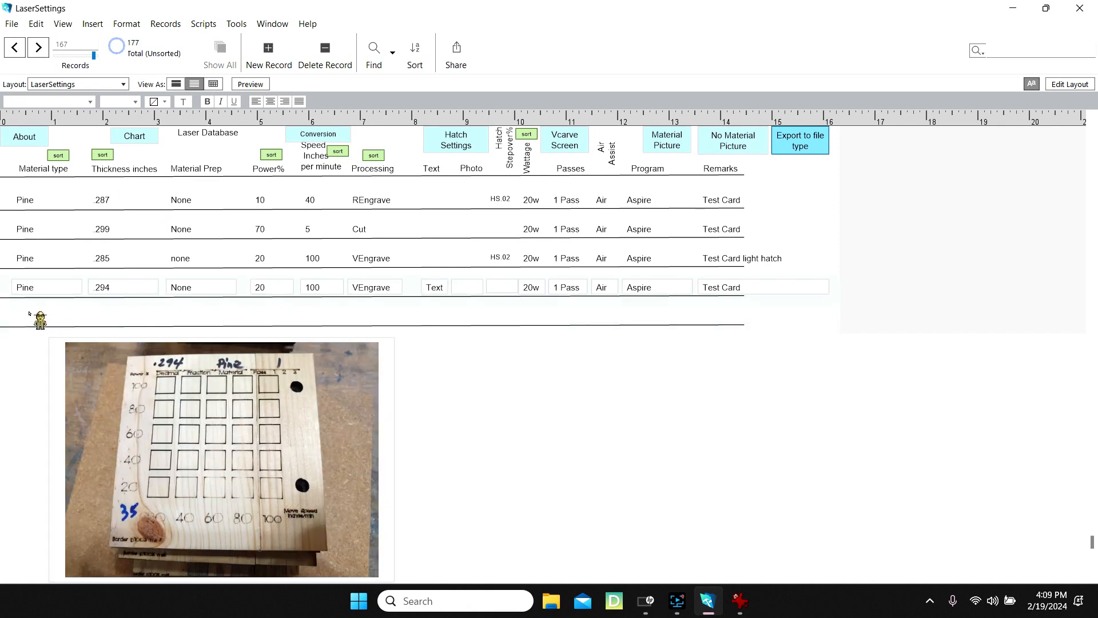
# In the blank record, set the material type to Pine and material prep to None, leaving the thickness empty.
pyautogui.click(29, 315)
pyautogui.write('Pine')
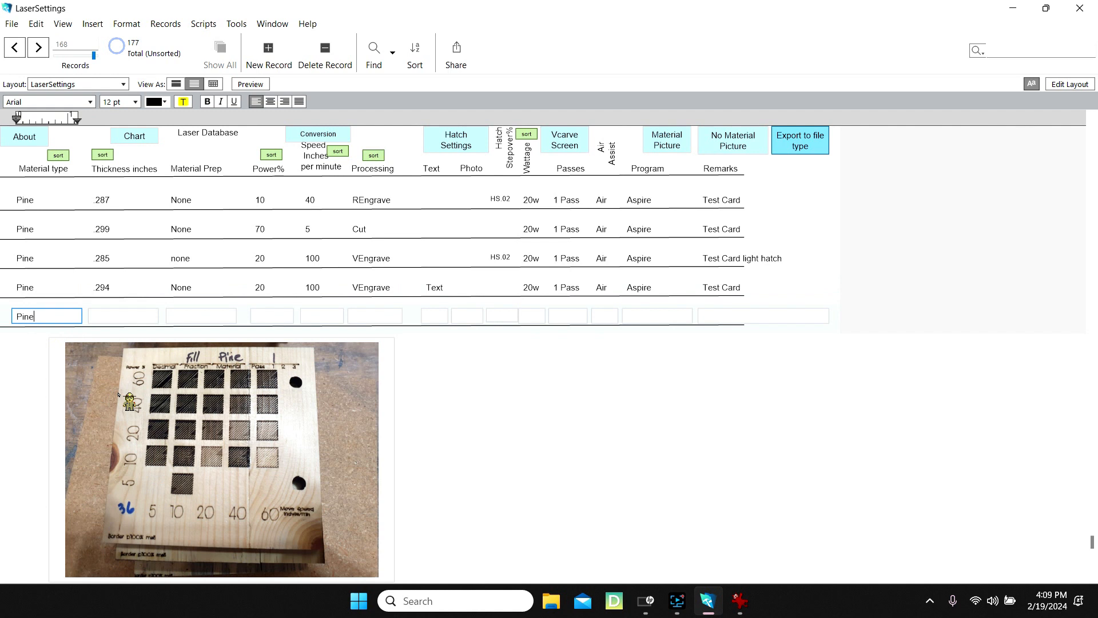
pyautogui.press('Tab')
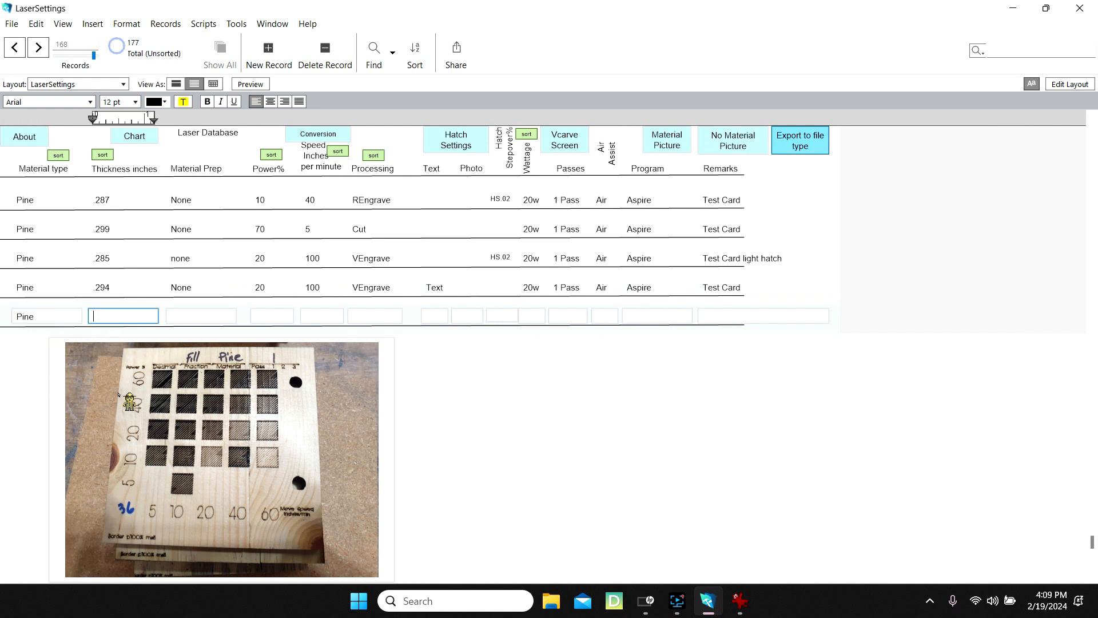
pyautogui.press('Tab')
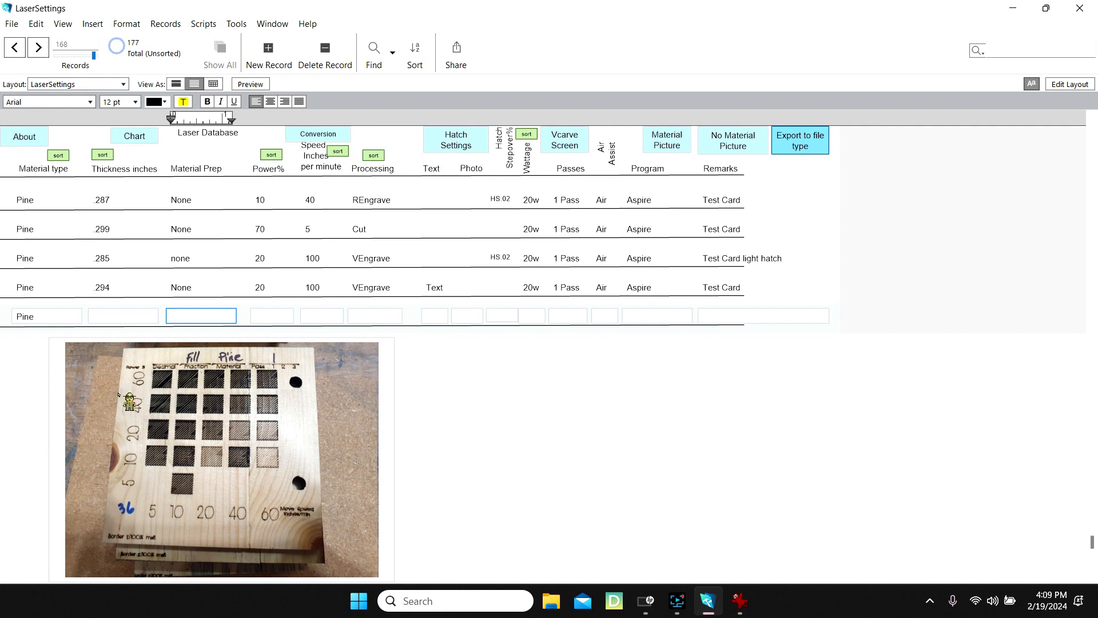
pyautogui.press('Tab')
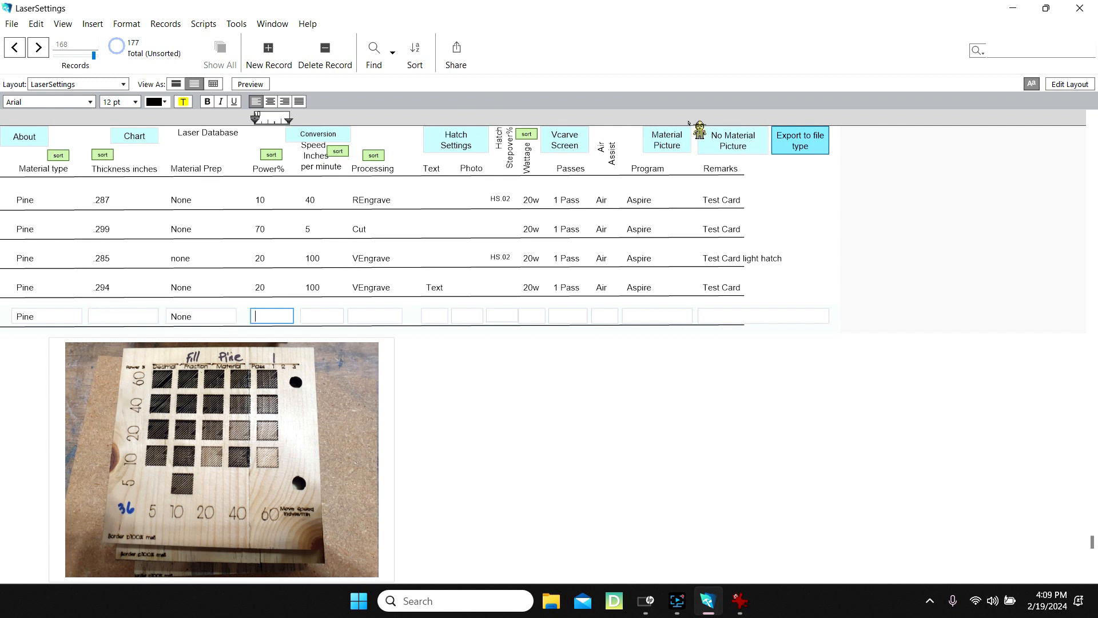
# Examine the pine fill test card's enlarged material picture for a suitable power and speed, and return to the record list.
pyautogui.click(662, 144)
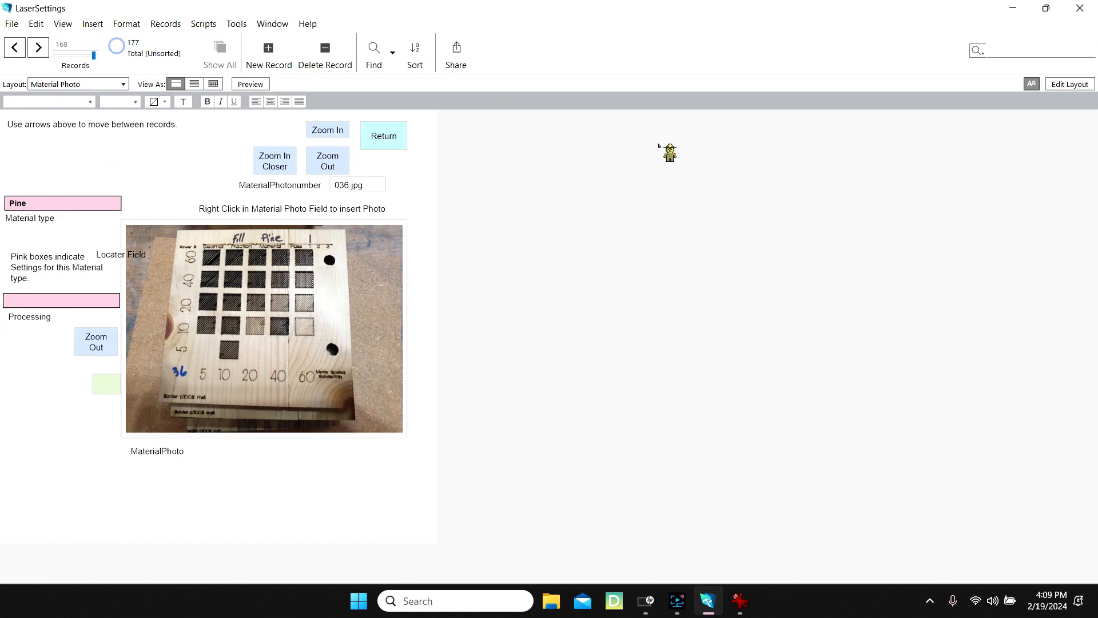
pyautogui.click(333, 131)
pyautogui.click(858, 262)
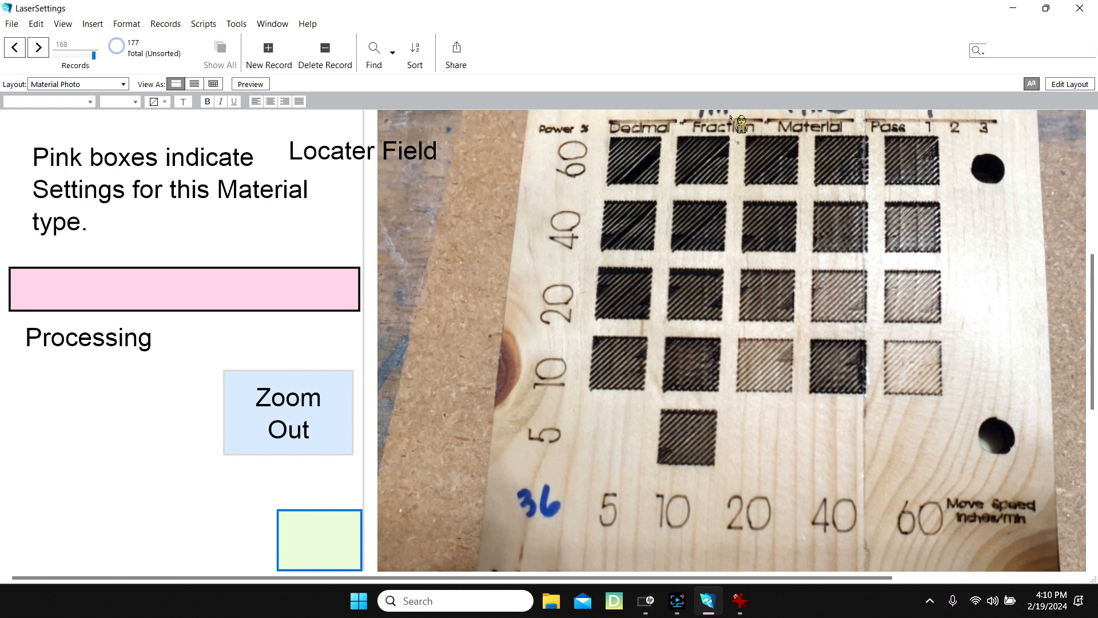
pyautogui.click(286, 420)
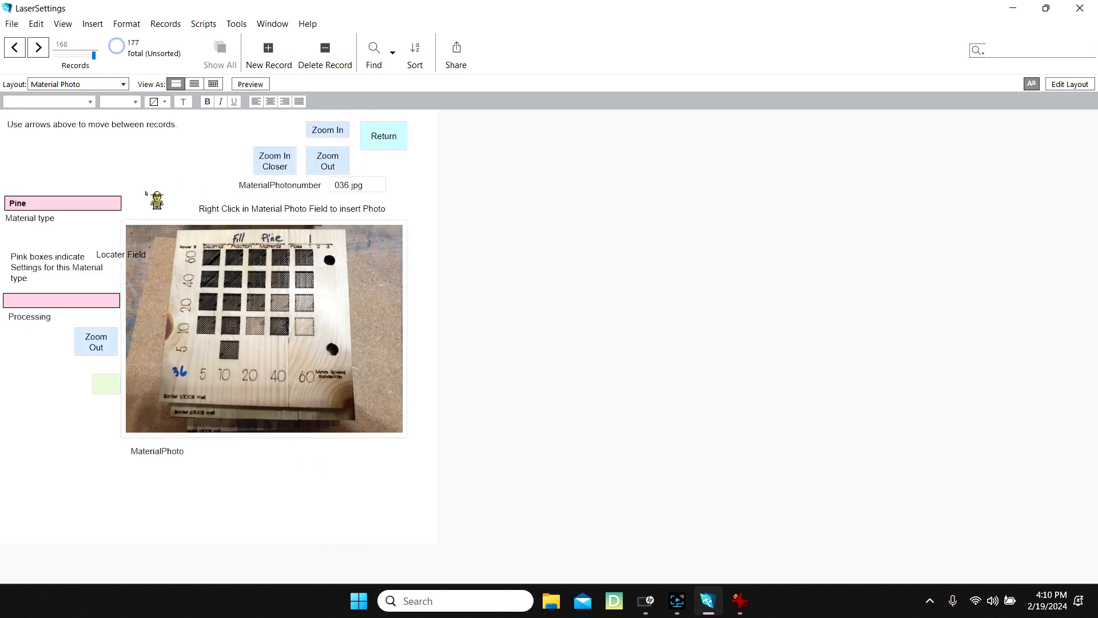
pyautogui.click(397, 141)
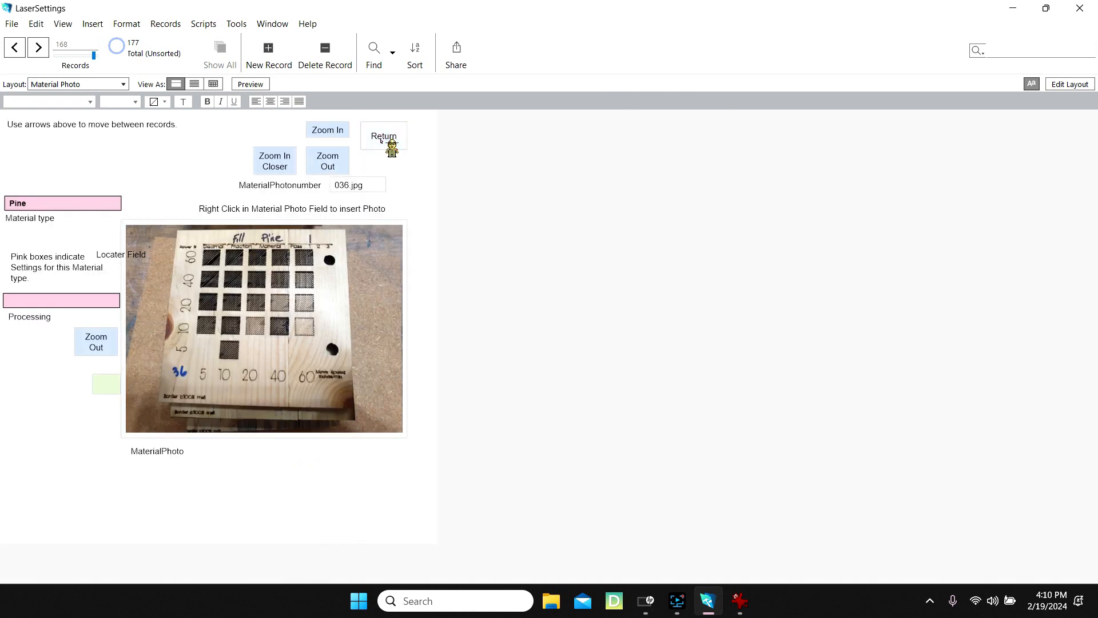
# Set the pine fill record's power to 40, speed to 60 and processing to REngrave.
pyautogui.click(267, 316)
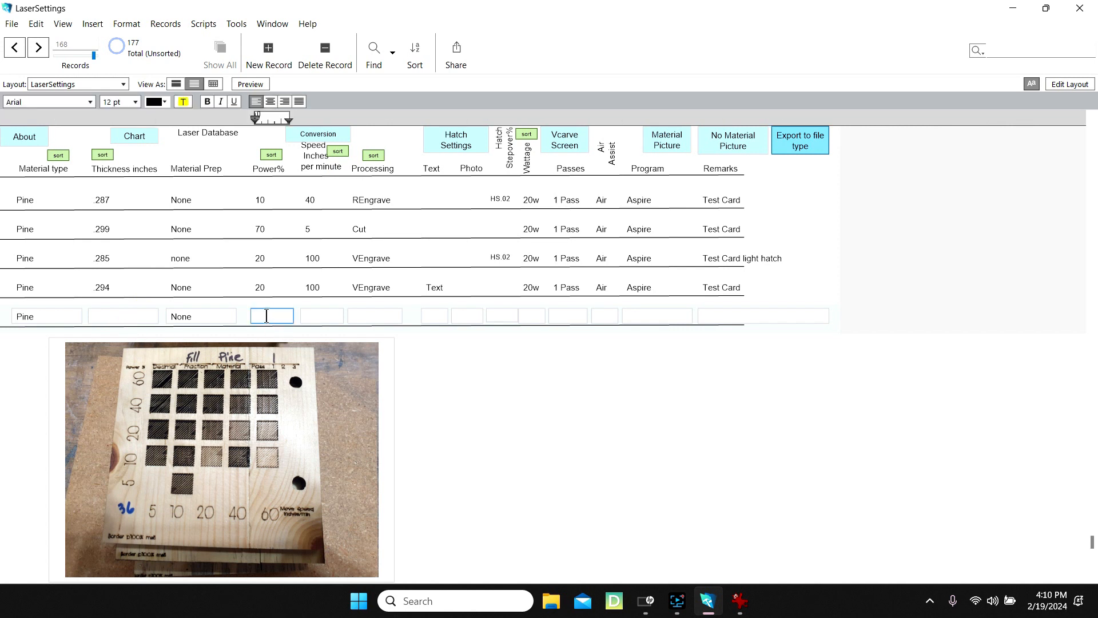
pyautogui.write('40')
pyautogui.press('Tab')
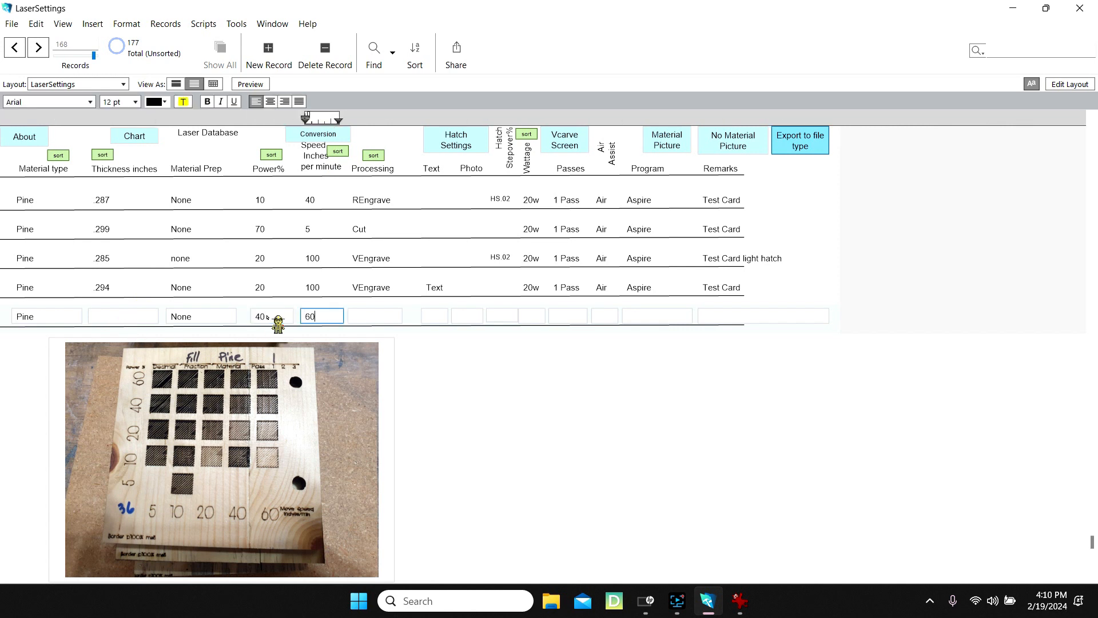
pyautogui.click(374, 315)
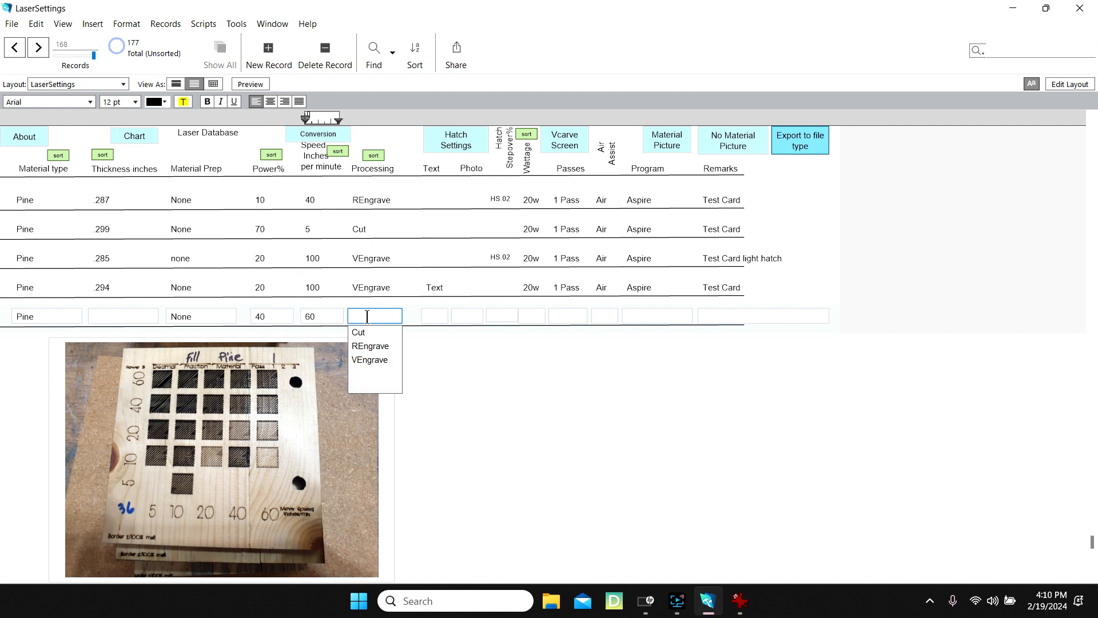
pyautogui.click(370, 347)
pyautogui.press('Tab')
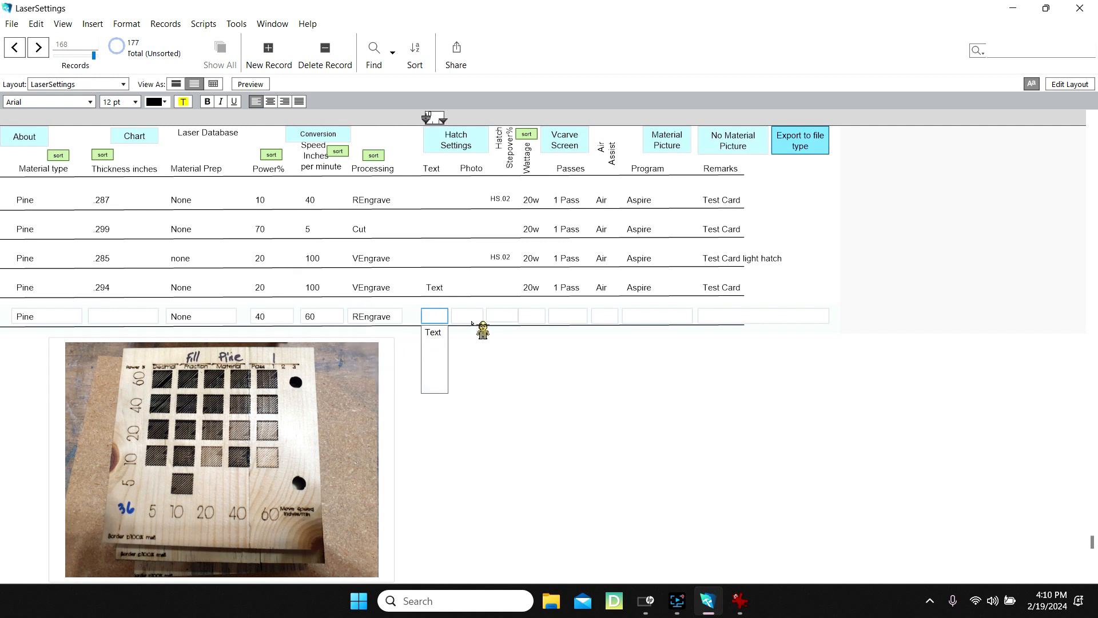
# Set the pine fill record's hatch stepover to HS.02, wattage to 20w, passes to 1 Pass and air assist to Air.
pyautogui.click(503, 317)
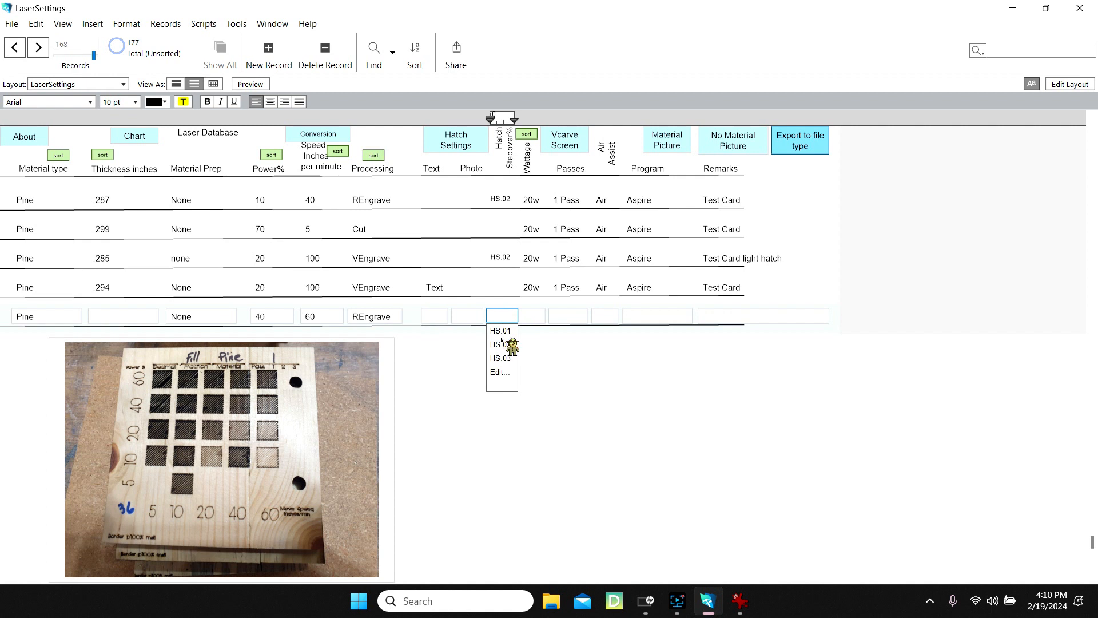
pyautogui.click(499, 346)
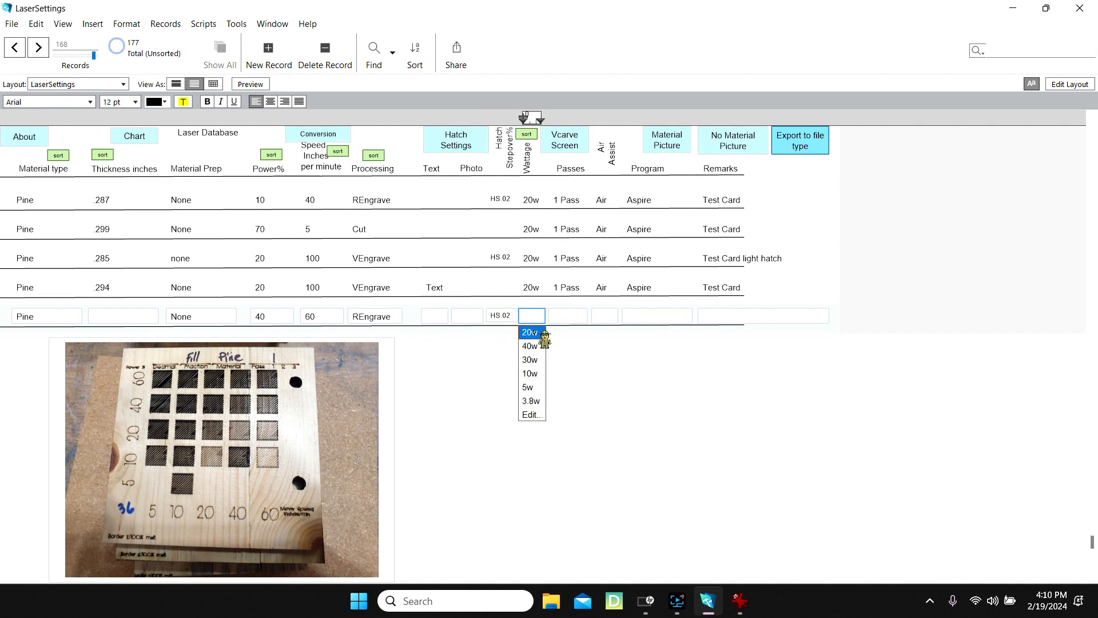
pyautogui.click(531, 333)
pyautogui.click(566, 331)
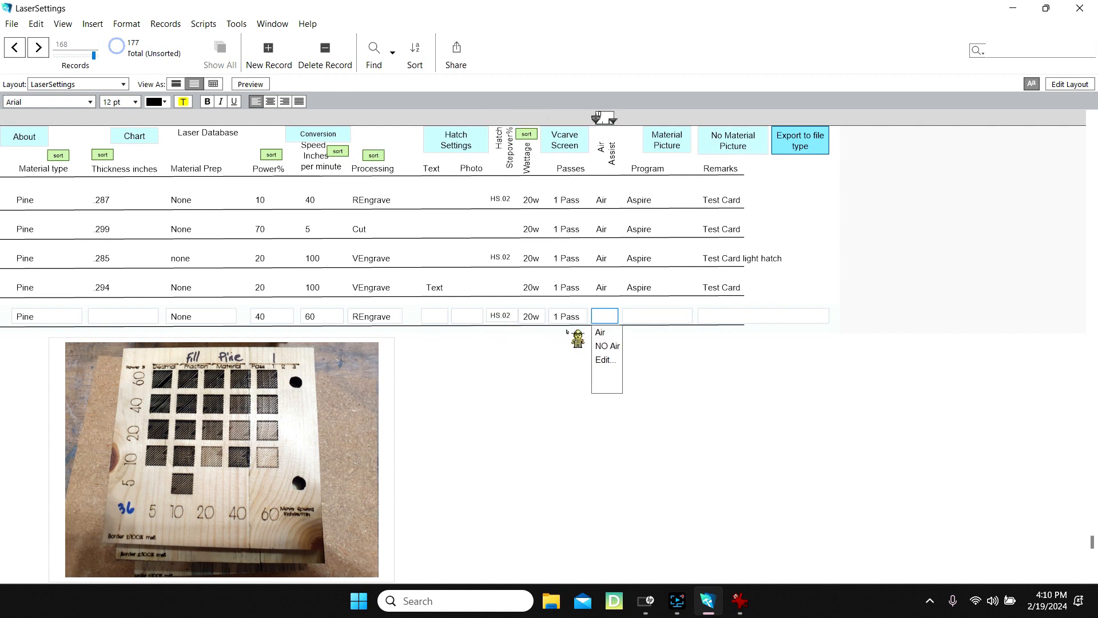
pyautogui.click(602, 333)
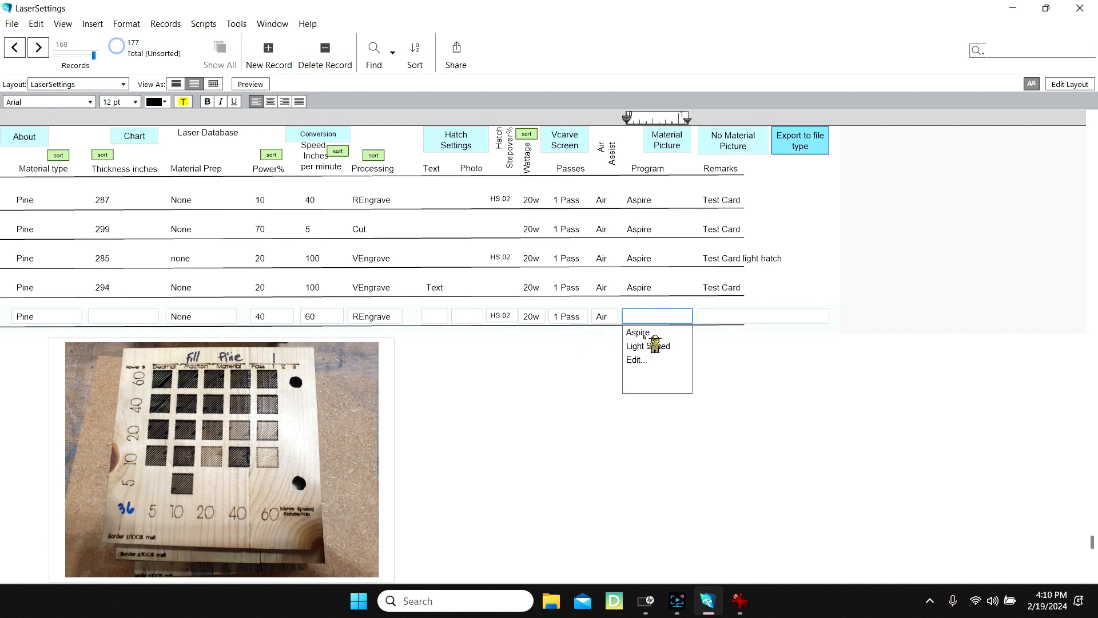
# Set the pine fill record's program to Aspire, remarks to Test Card and hatch angle to HA 45, leaving cross hatch empty.
pyautogui.click(658, 328)
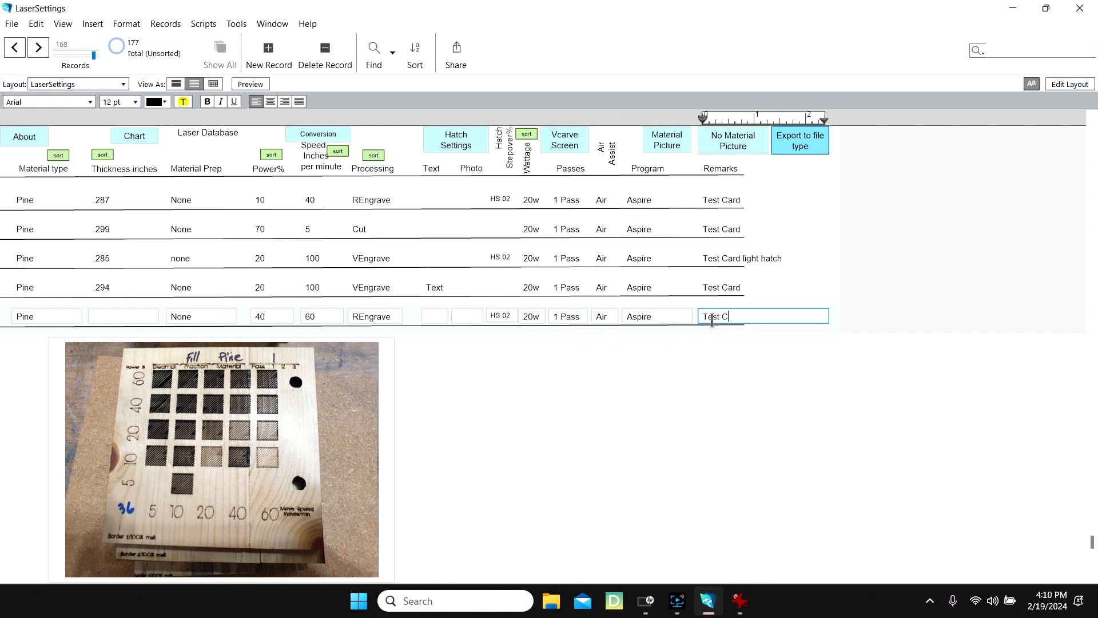
pyautogui.click(474, 152)
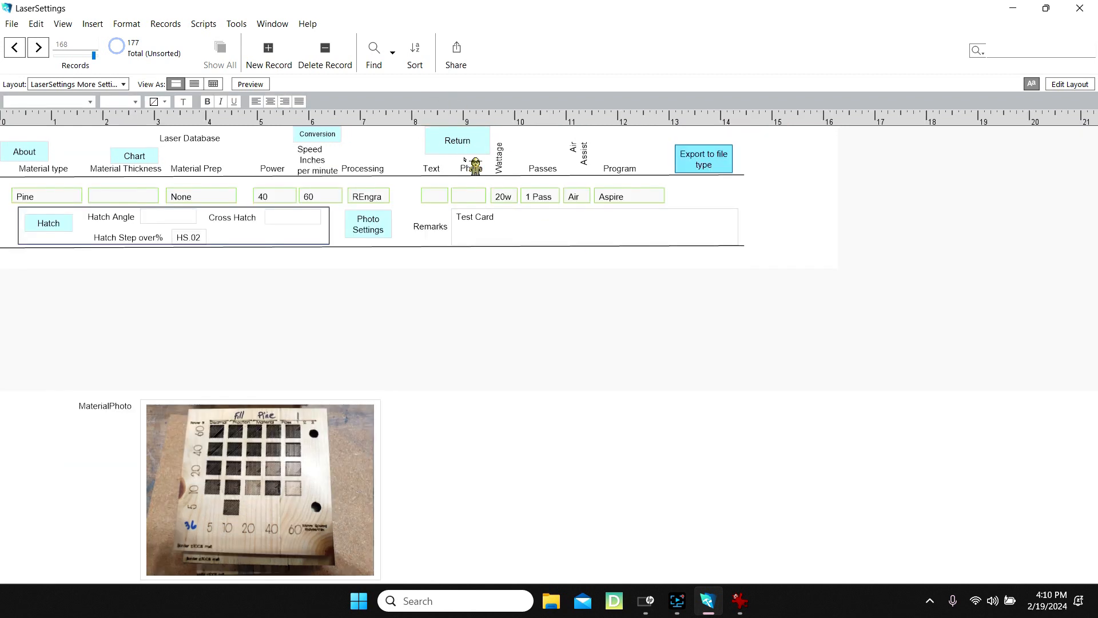
pyautogui.click(167, 215)
pyautogui.click(166, 246)
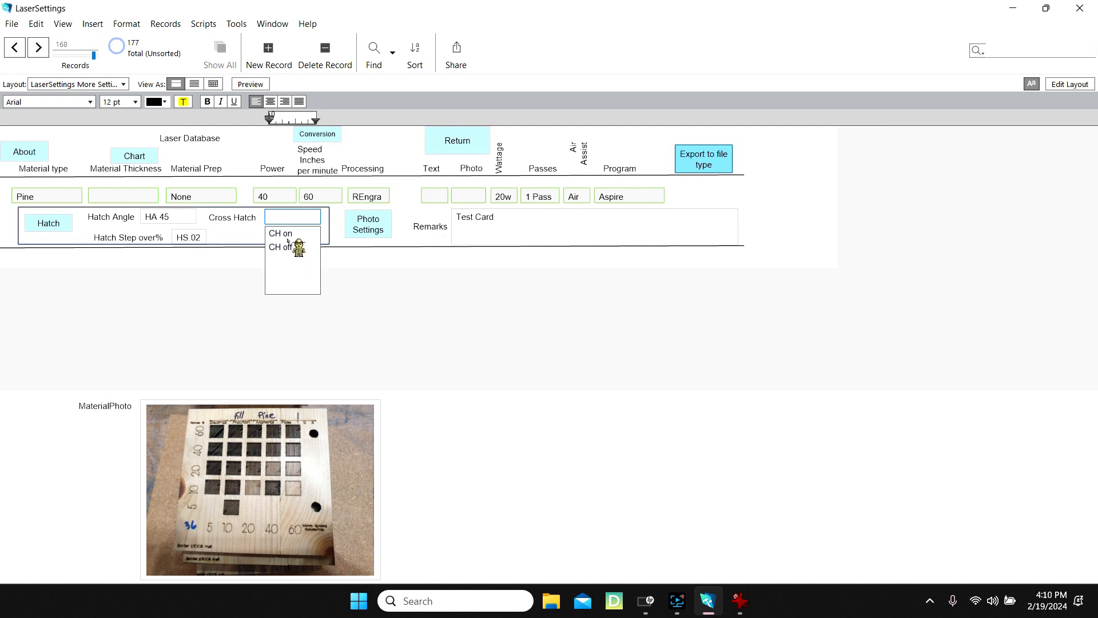
pyautogui.click(225, 311)
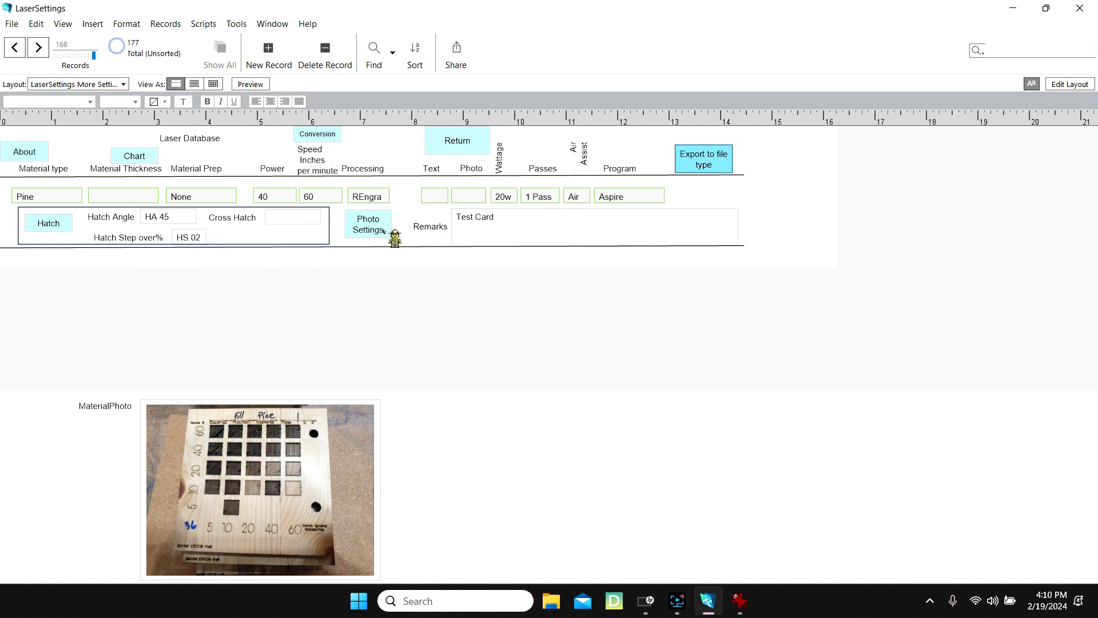
pyautogui.click(457, 140)
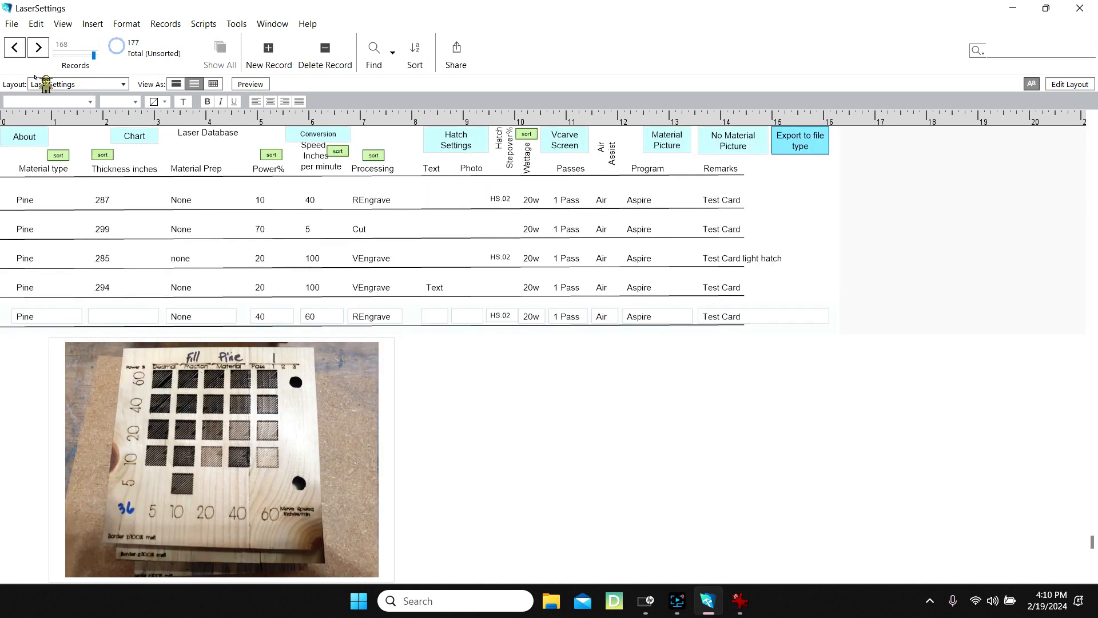
# Go to the following record, copy its sideways test card photo into IrfanView and rotate it upright.
pyautogui.click(38, 47)
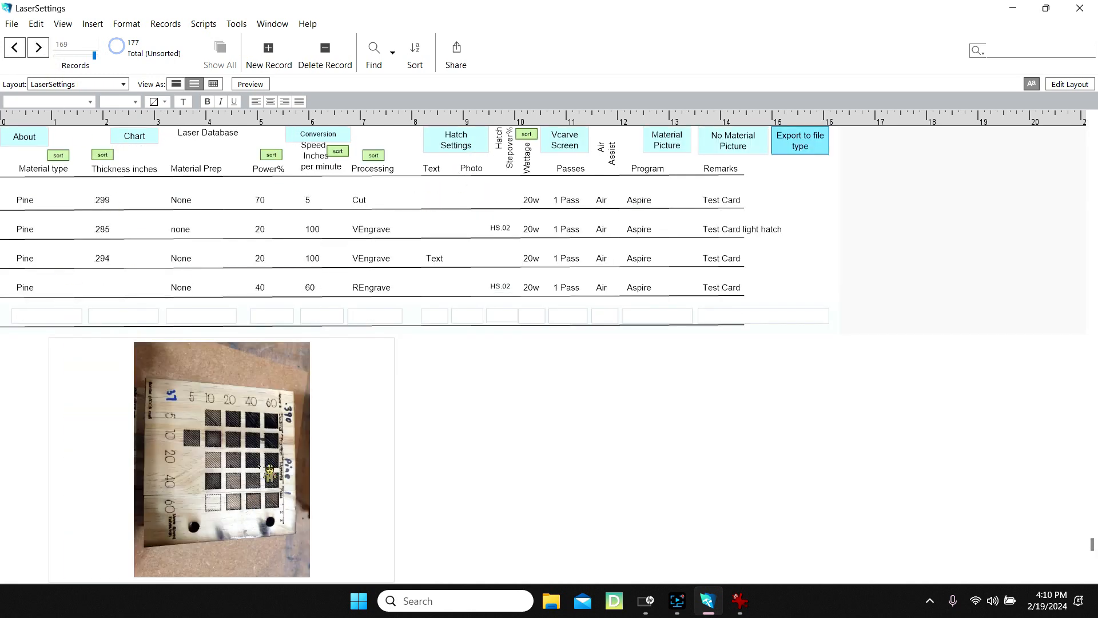
pyautogui.rightClick(225, 441)
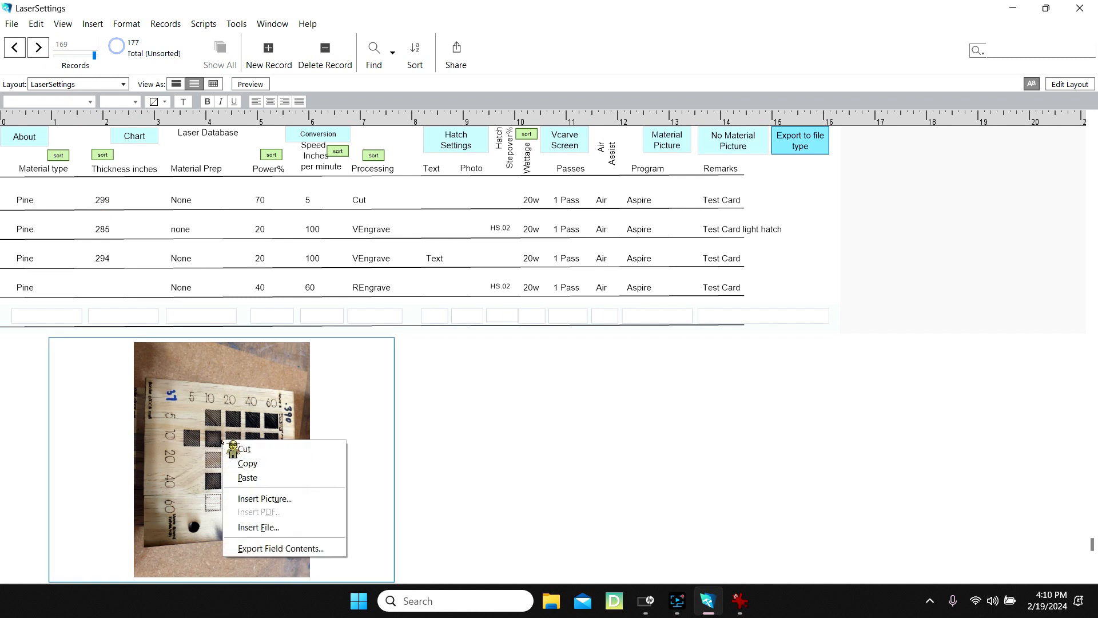
pyautogui.click(252, 464)
pyautogui.click(739, 601)
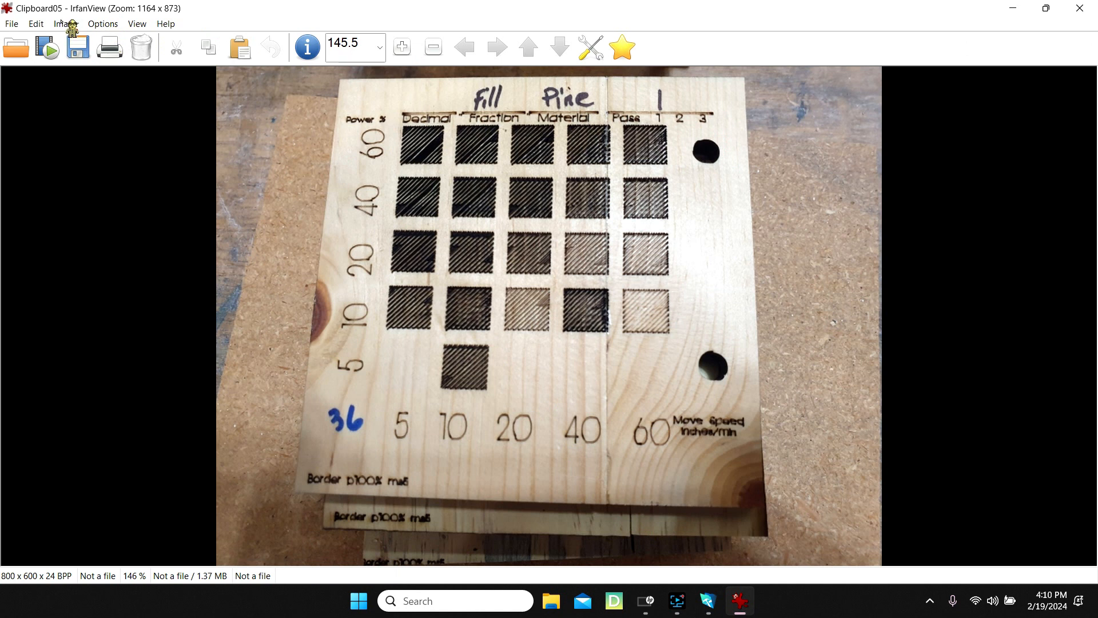
pyautogui.click(39, 25)
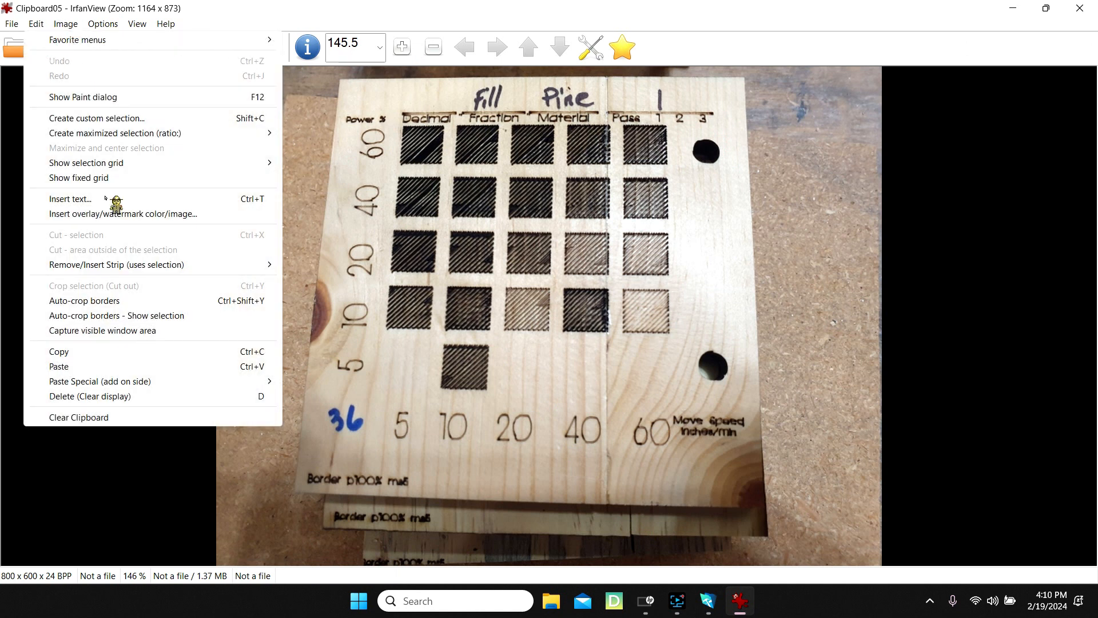
pyautogui.click(71, 368)
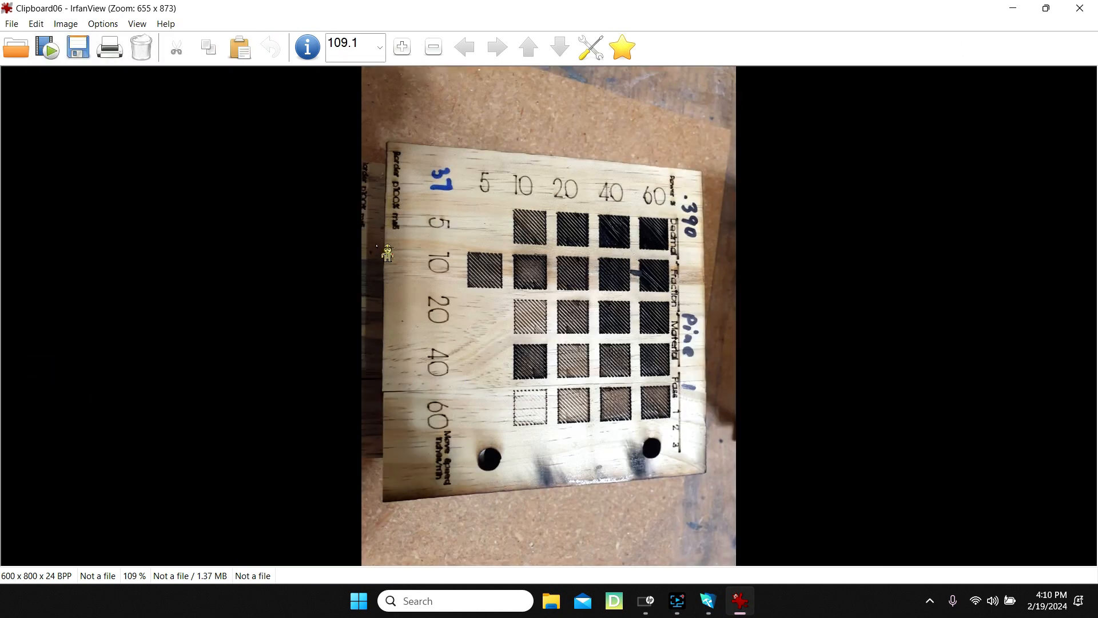
pyautogui.press('l')
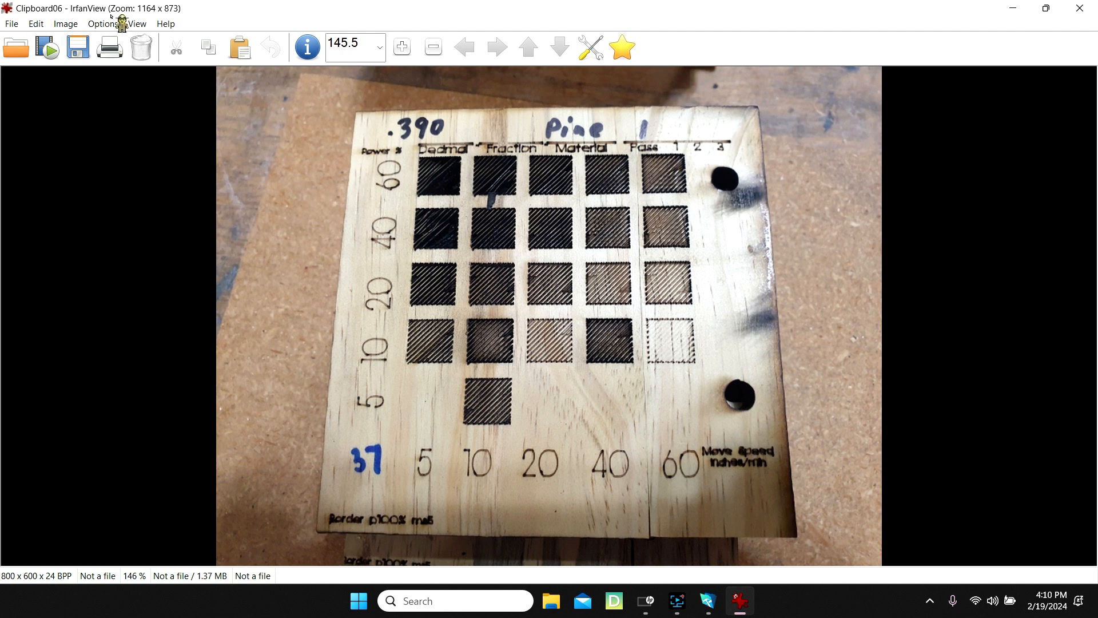
# Copy the rotated photo and paste it back over the sideways test card picture in the LaserSettings record.
pyautogui.click(36, 27)
pyautogui.click(114, 354)
pyautogui.click(708, 601)
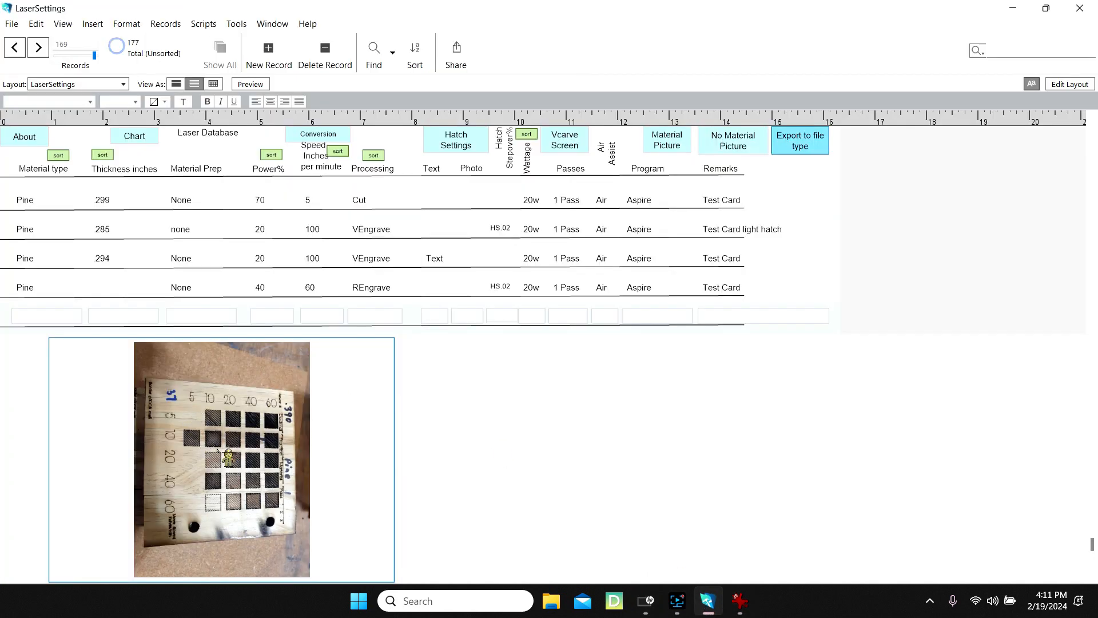
pyautogui.rightClick(218, 450)
pyautogui.click(251, 486)
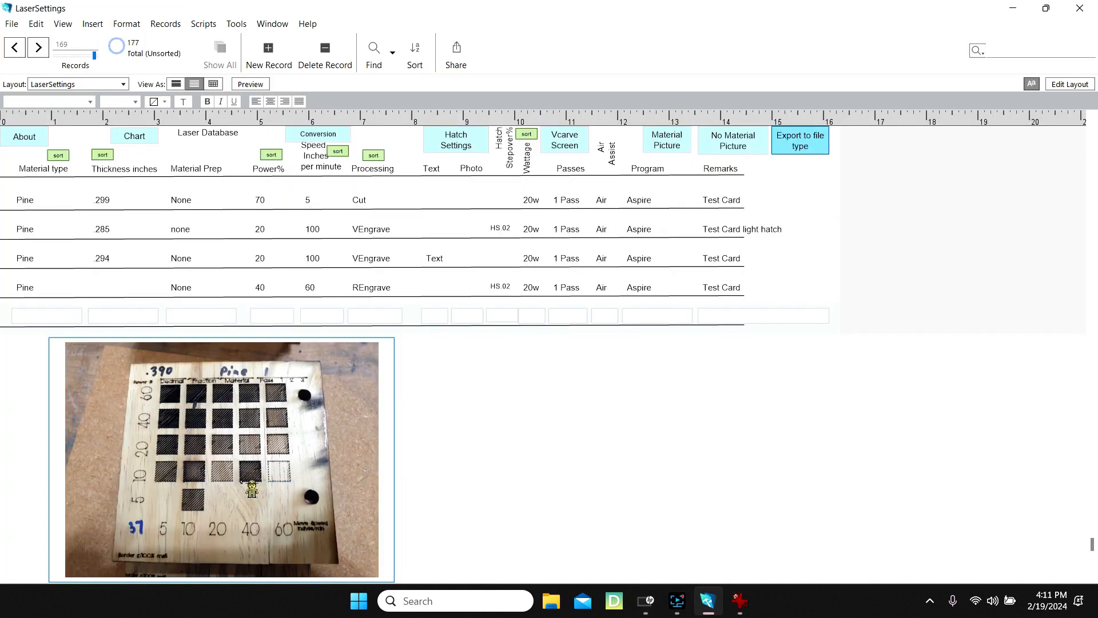
# Set the record's material type to Pine, thickness to .390 and material prep to None.
pyautogui.click(53, 316)
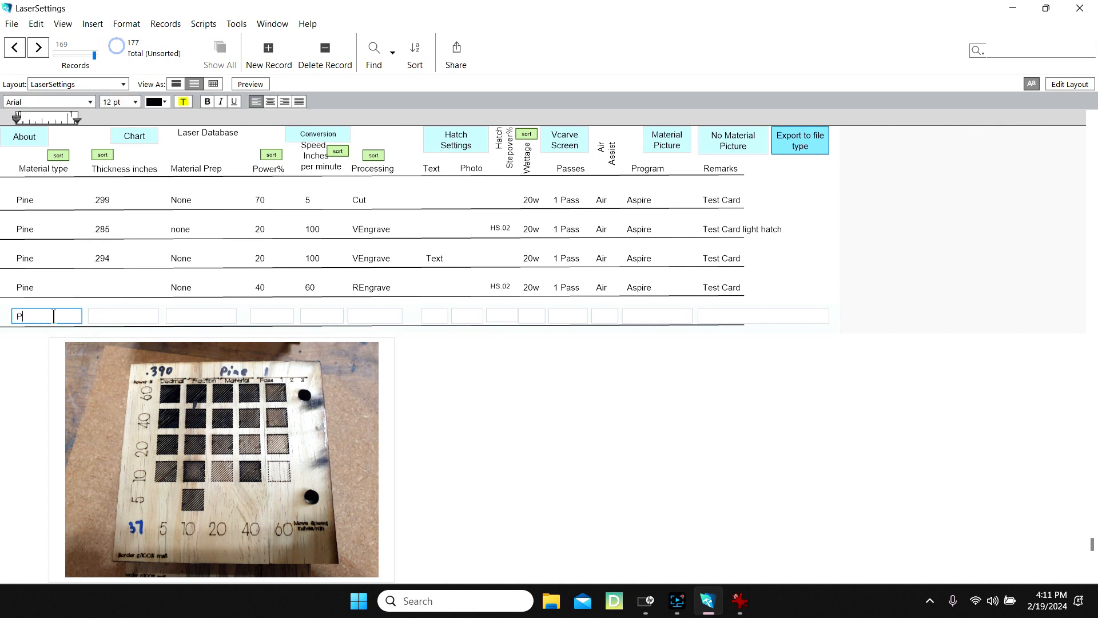
pyautogui.write('Pine')
pyautogui.press('Tab')
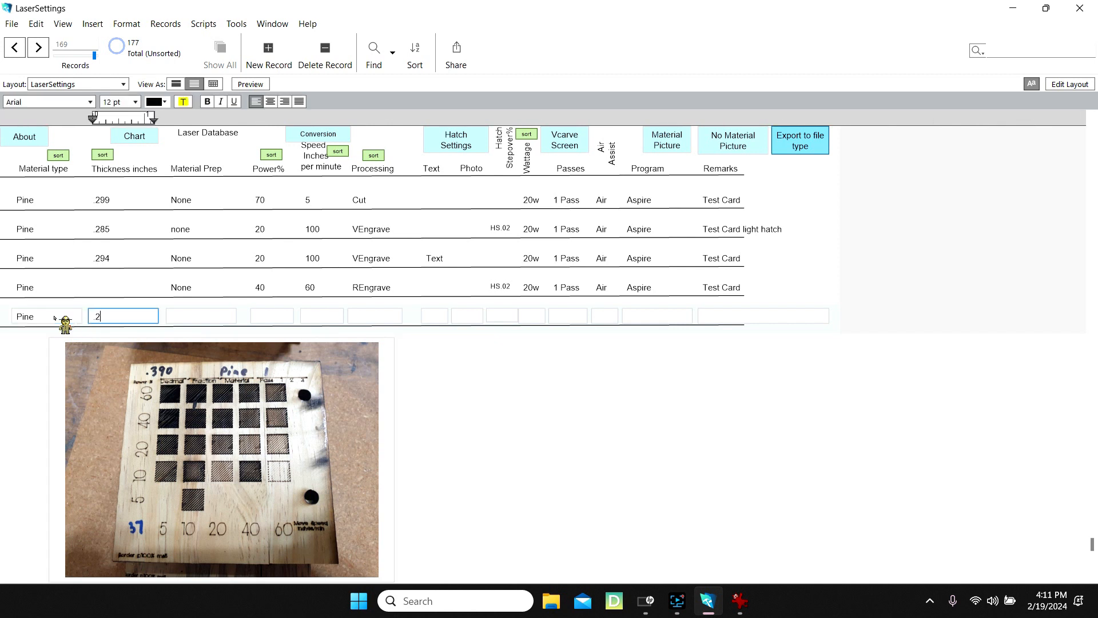
pyautogui.press('Tab')
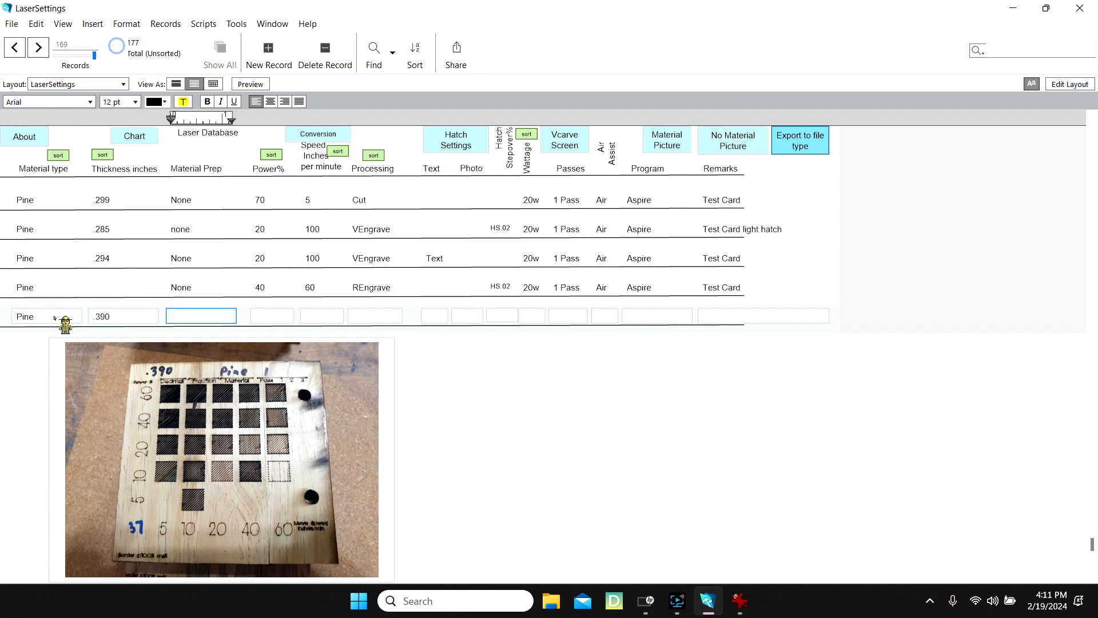
pyautogui.press('Tab')
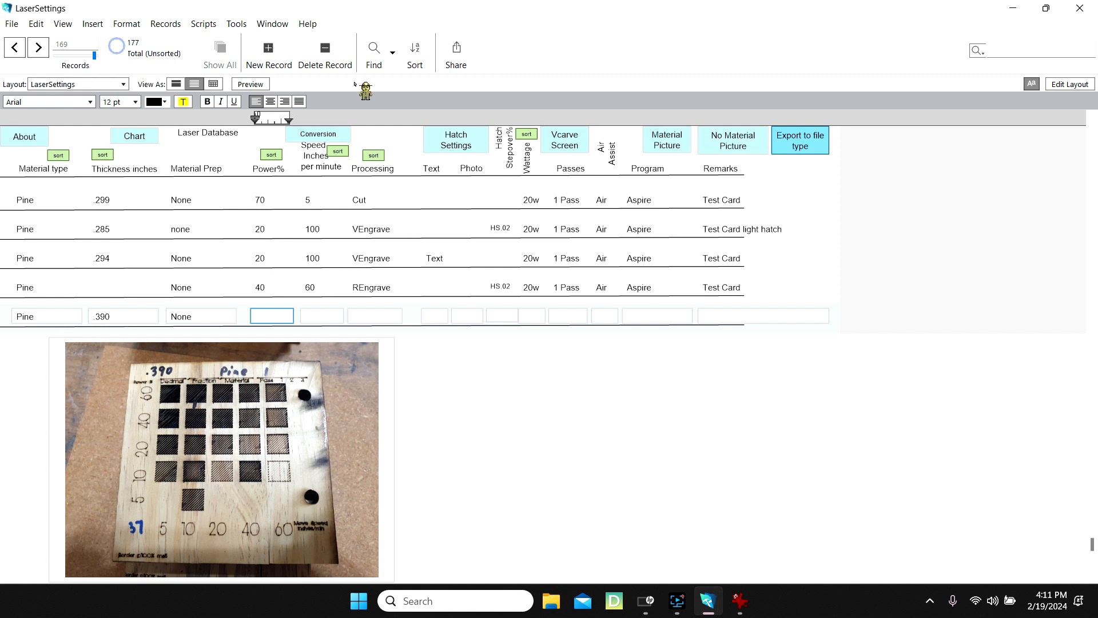
# Examine the .390 pine test card's enlarged material picture for a suitable power and speed, and return to the record list.
pyautogui.click(671, 146)
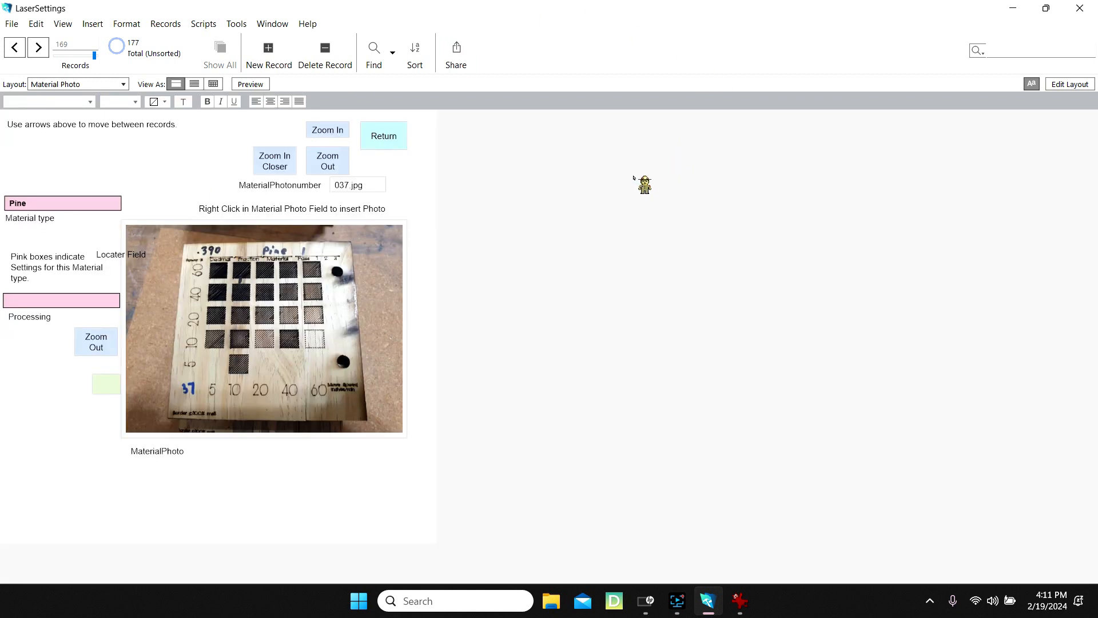
pyautogui.click(330, 131)
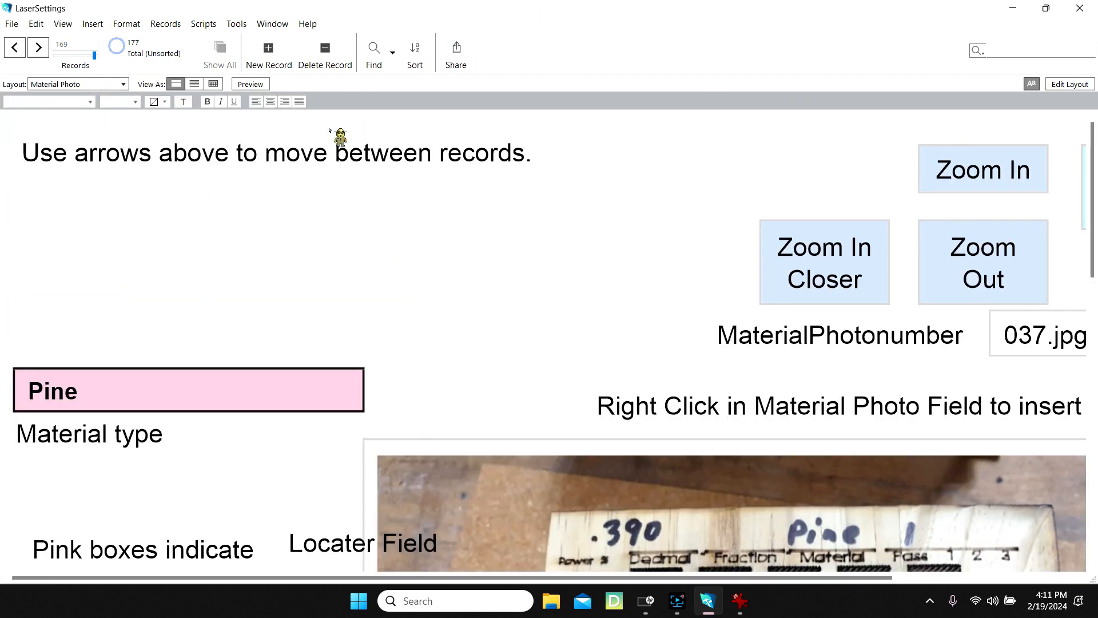
pyautogui.click(823, 267)
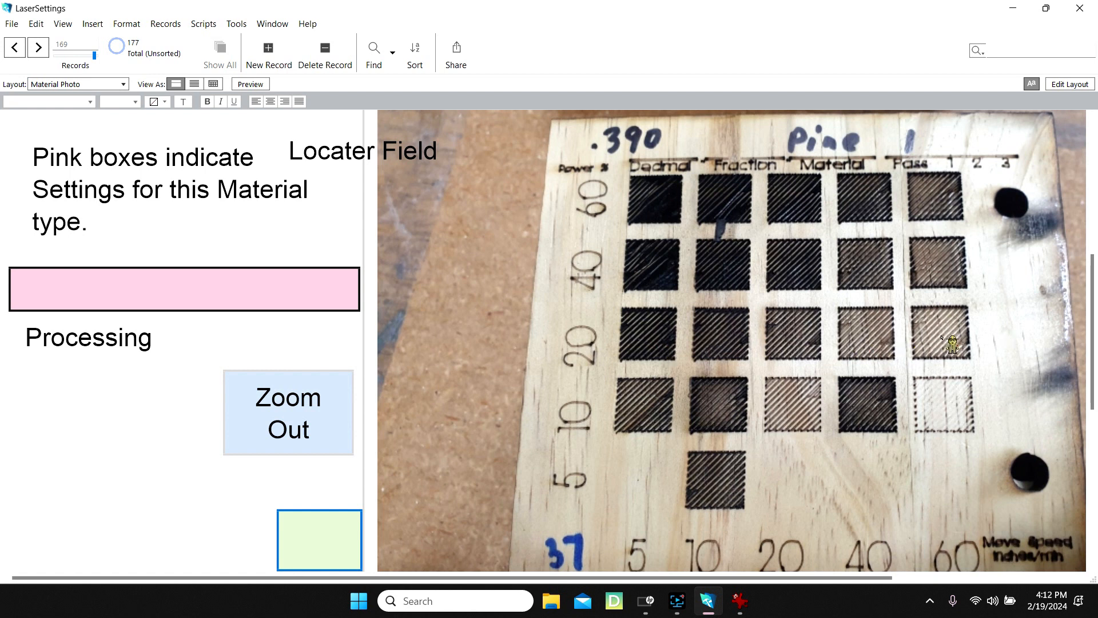
pyautogui.click(264, 436)
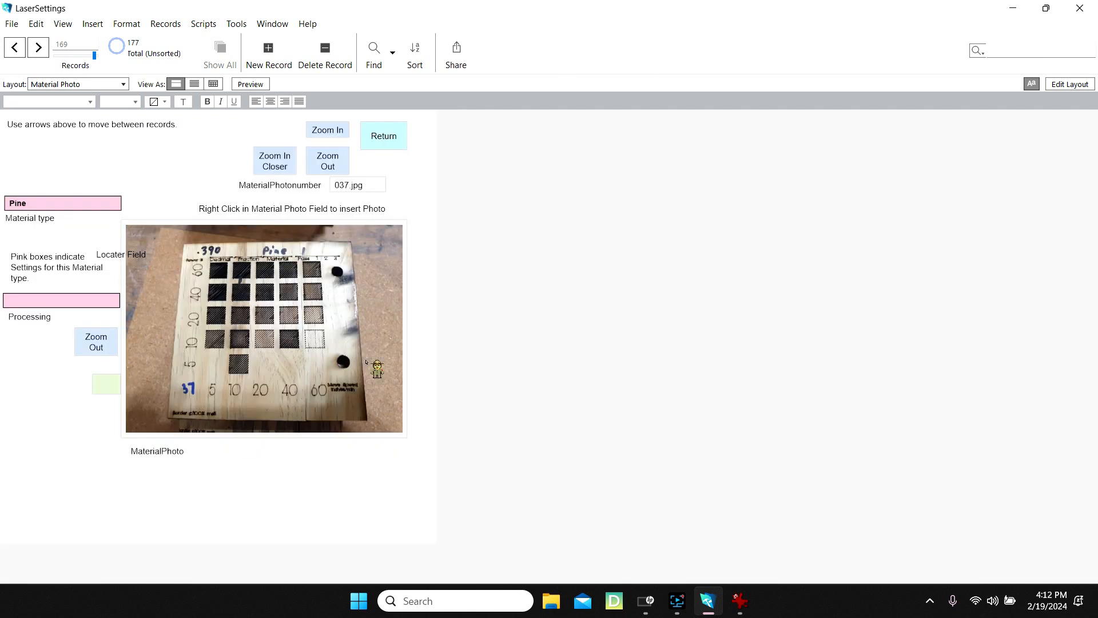
pyautogui.click(397, 137)
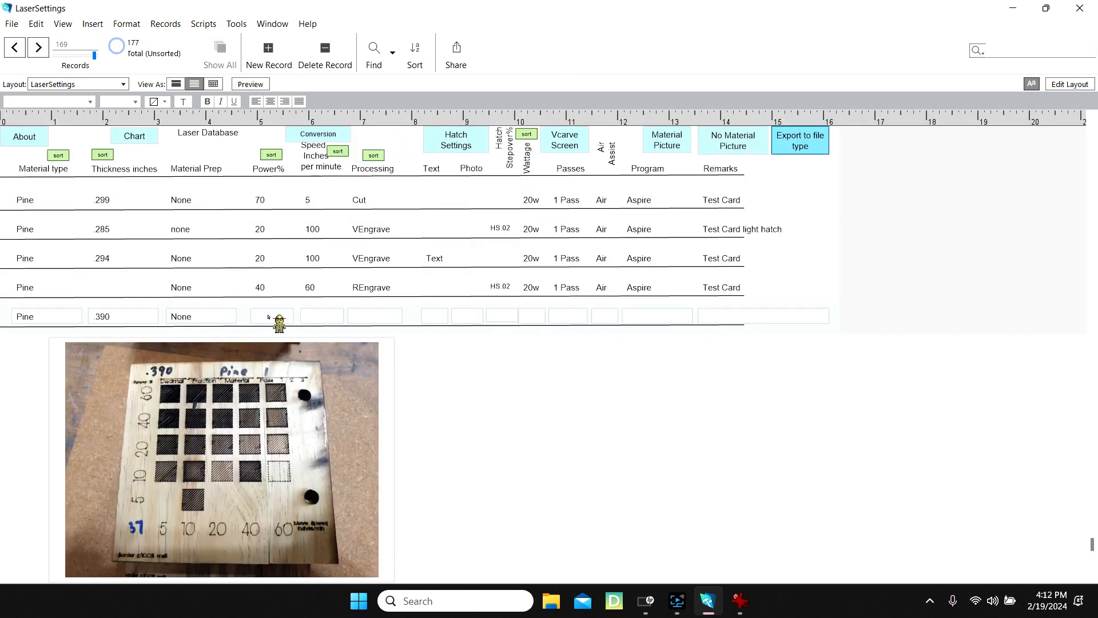
# Set the .390 pine record's power to 20, speed to 60 and processing to REngrave.
pyautogui.click(269, 317)
pyautogui.write('20')
pyautogui.press('Tab')
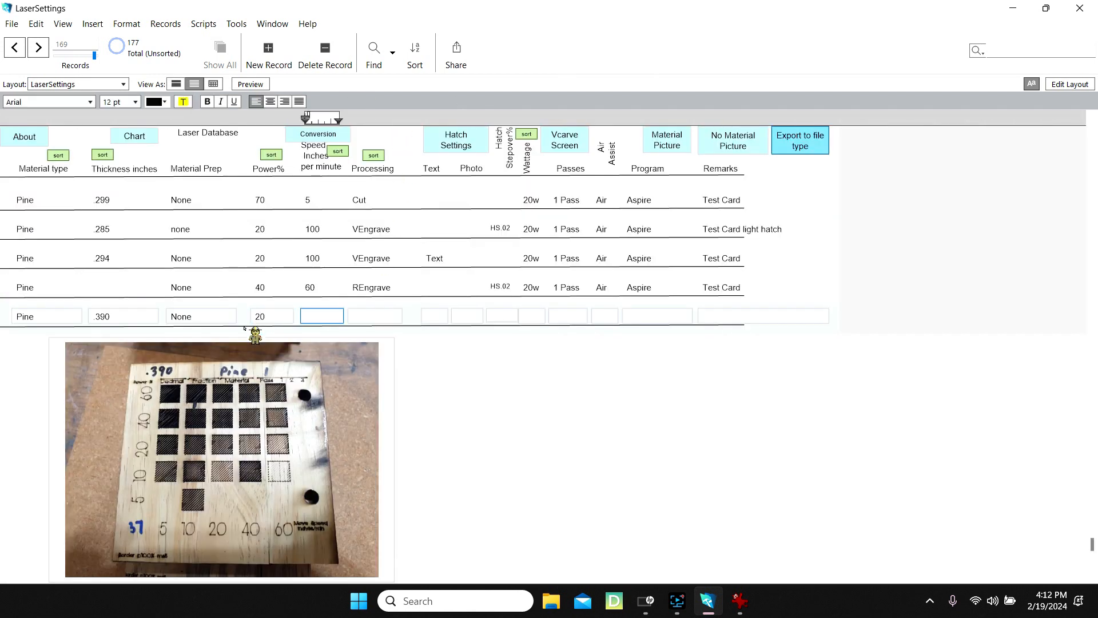
pyautogui.press('Tab')
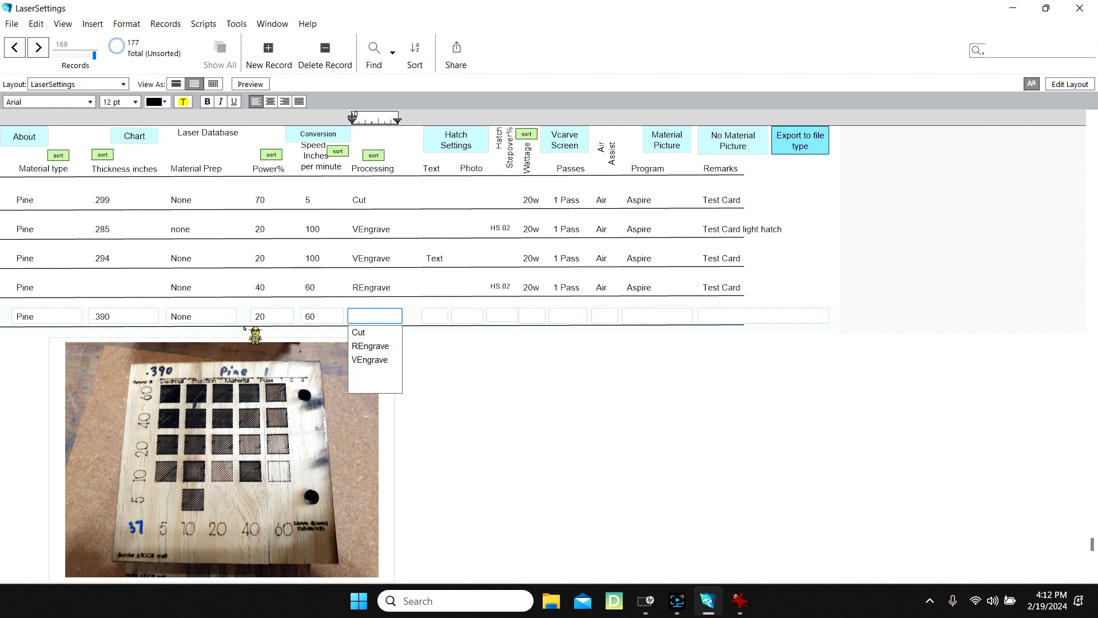
pyautogui.press('Down')
pyautogui.press('Down')
pyautogui.press('Tab')
# Leave text and photo empty, and set the .390 pine record's hatch stepover to HS.02, wattage to 20w and passes to 1 Pass.
pyautogui.press('Tab')
pyautogui.press('Tab')
pyautogui.press('Down')
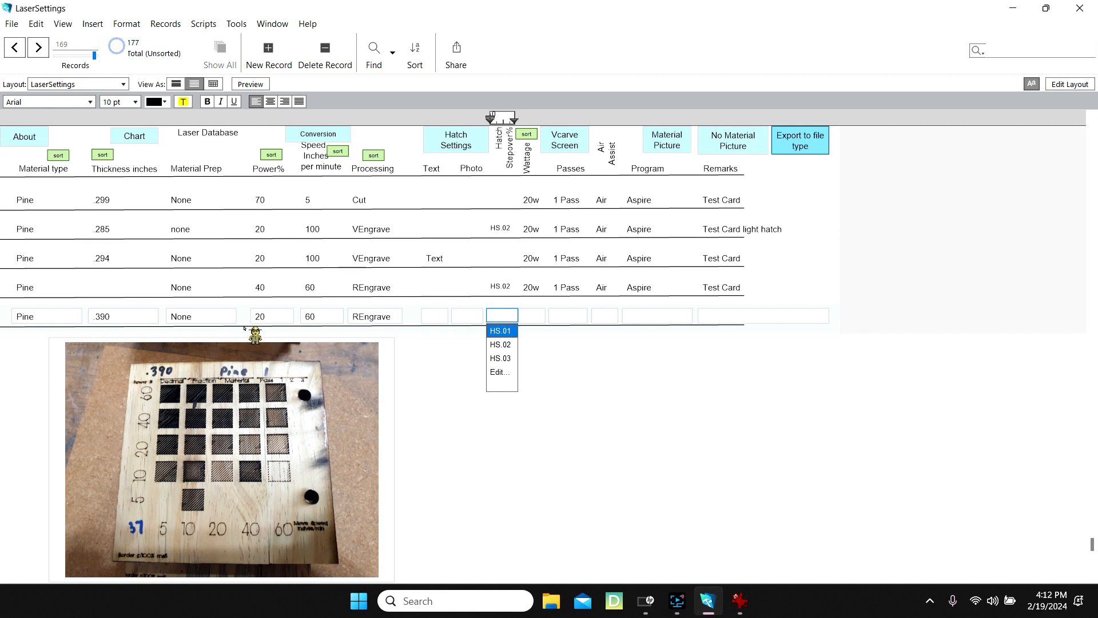
pyautogui.press('Down')
pyautogui.press('Tab')
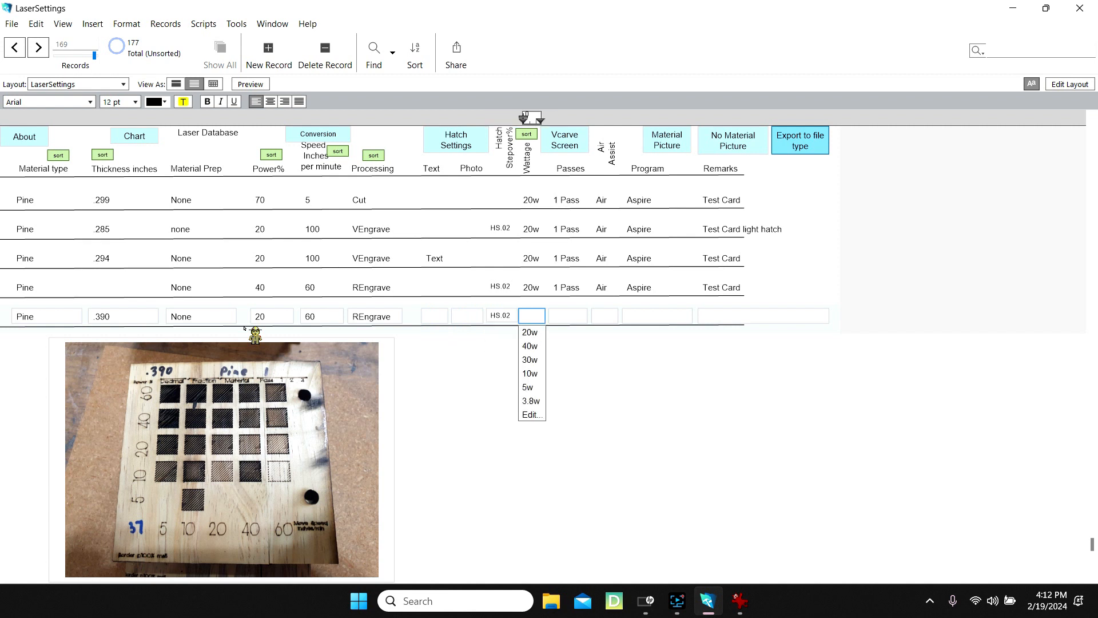
pyautogui.press('Down')
pyautogui.press('Tab')
pyautogui.press('Down')
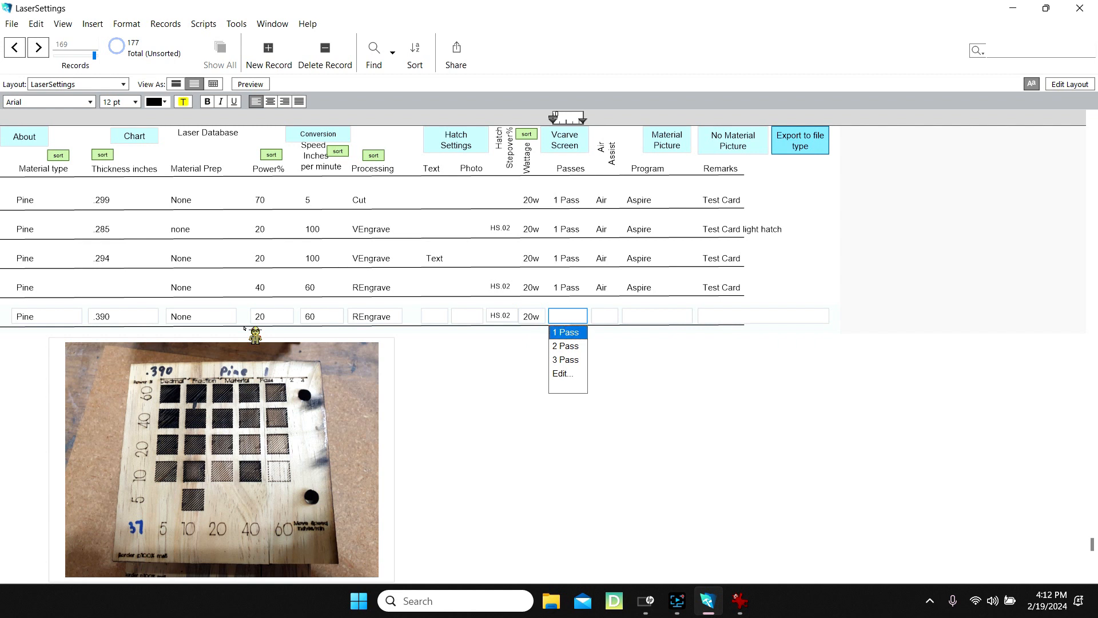
pyautogui.press('Tab')
# Set the .390 pine record's air assist to Air, program to Aspire and remarks to Test Card Etching Mediumn.
pyautogui.press('Down')
pyautogui.press('Tab')
pyautogui.press('Down')
pyautogui.press('Tab')
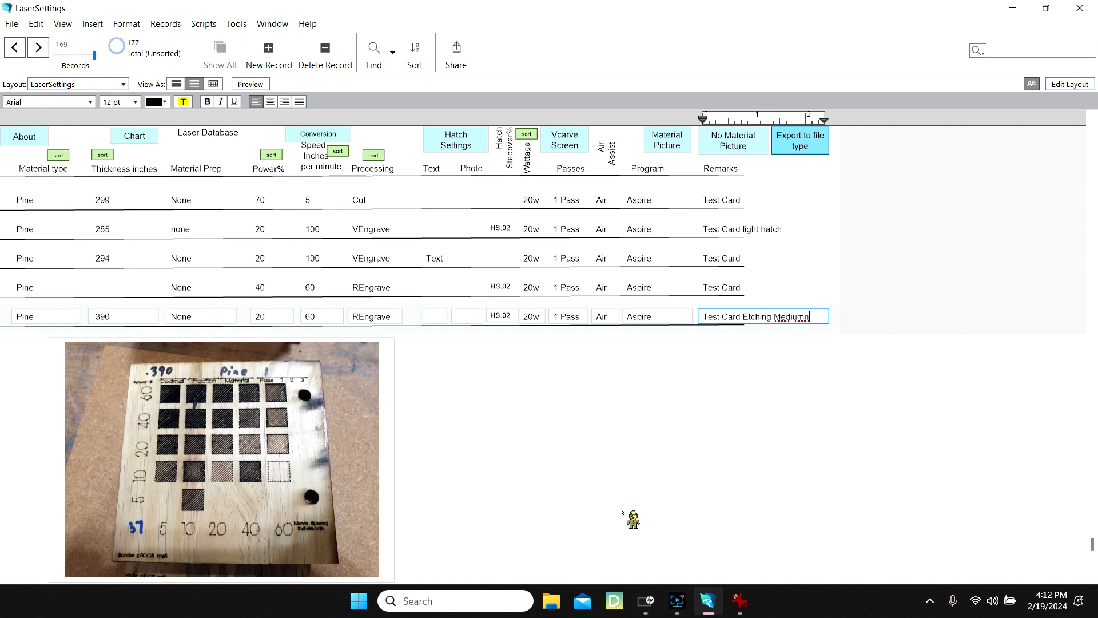
# Add a new record and start inserting a picture into its empty material photo field.
pyautogui.click(275, 57)
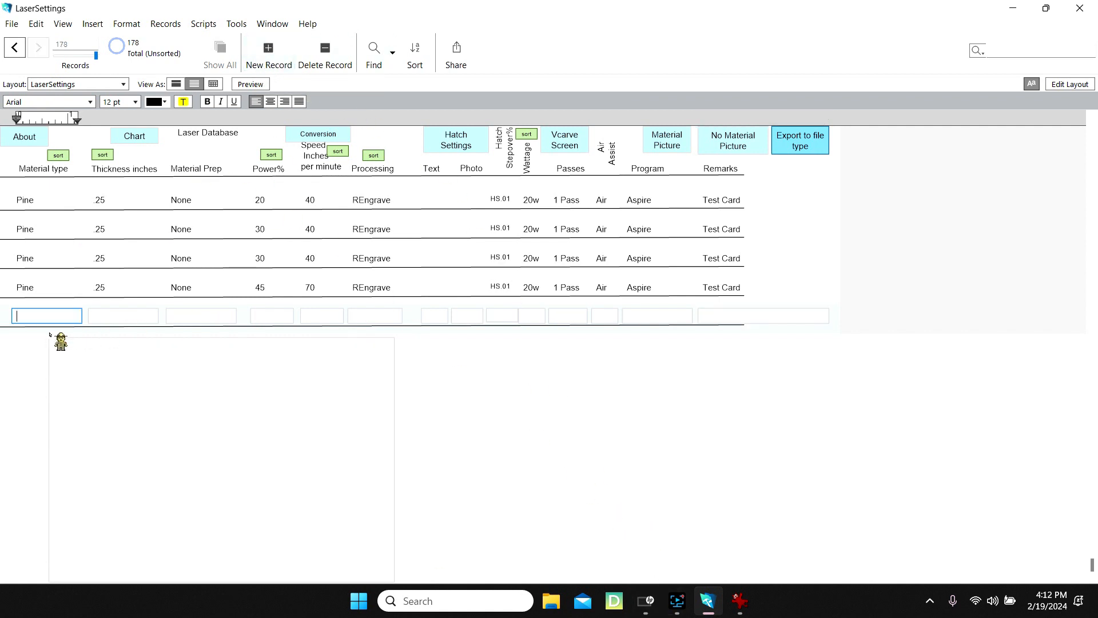
pyautogui.click(174, 474)
pyautogui.rightClick(187, 472)
pyautogui.click(228, 413)
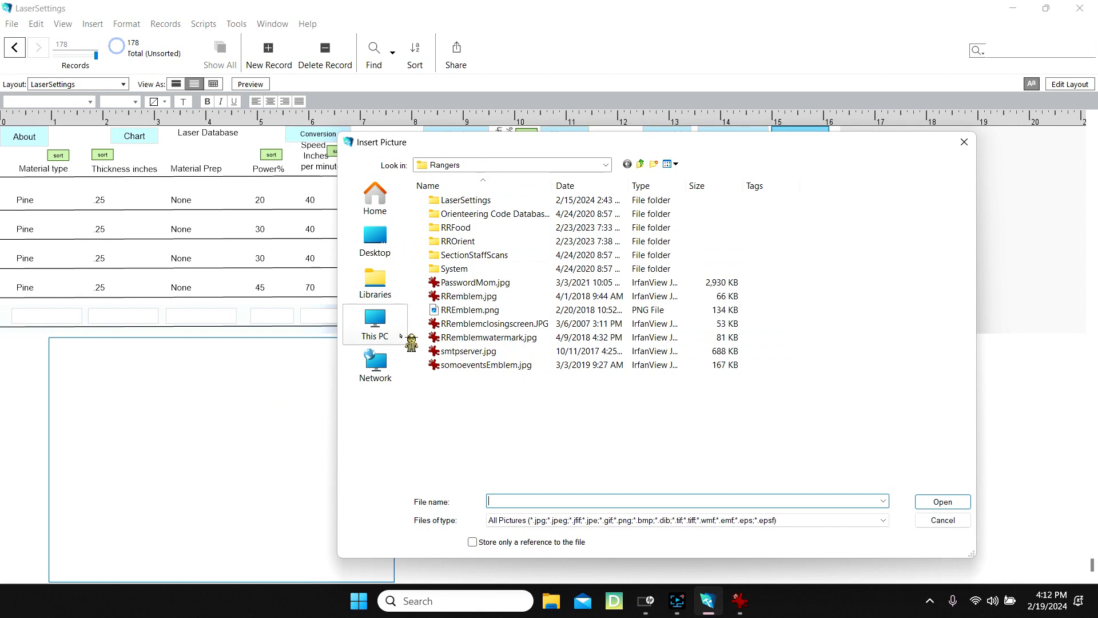
# Insert the picture 044 (1).jpg from the LaserSettingPictures folder on drive C: into the new record's material photo field.
pyautogui.click(375, 320)
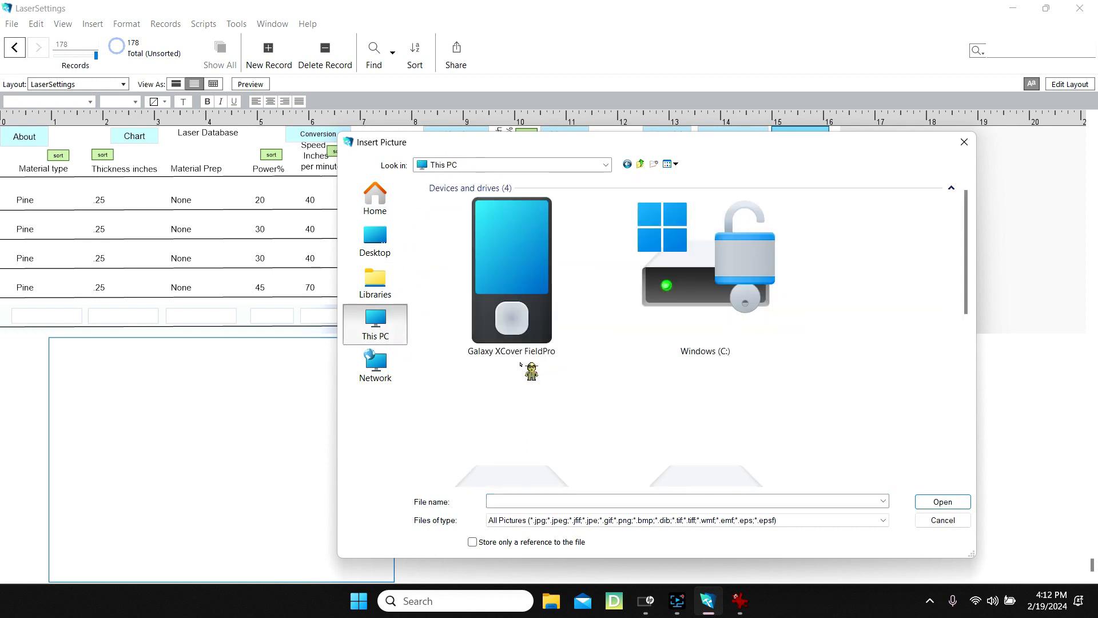
pyautogui.doubleClick(726, 298)
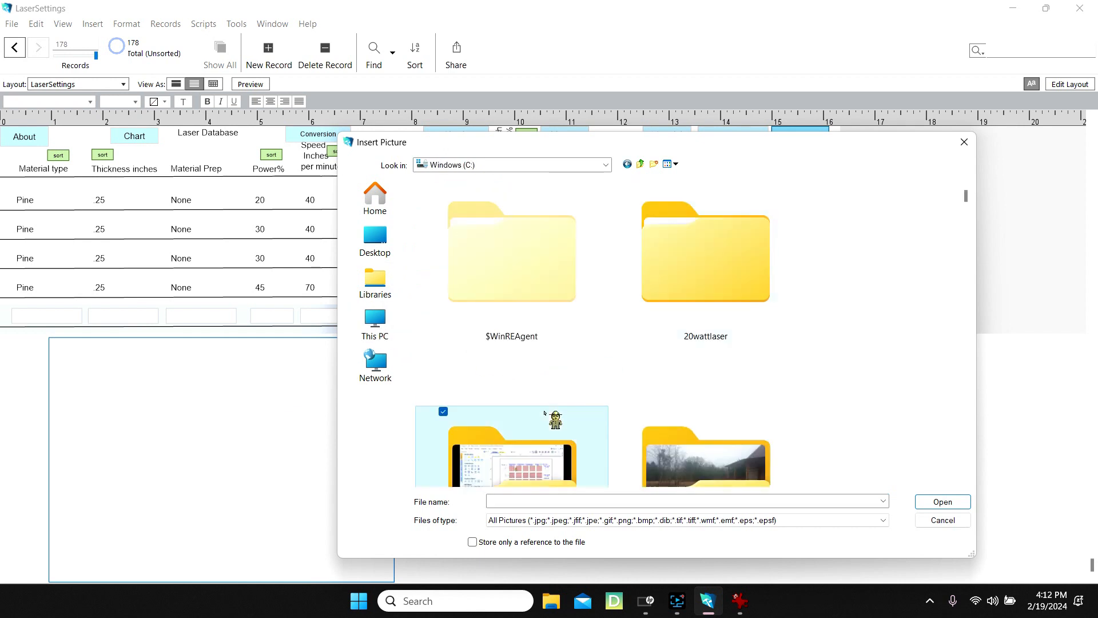
pyautogui.scroll(-10, 629, 331)
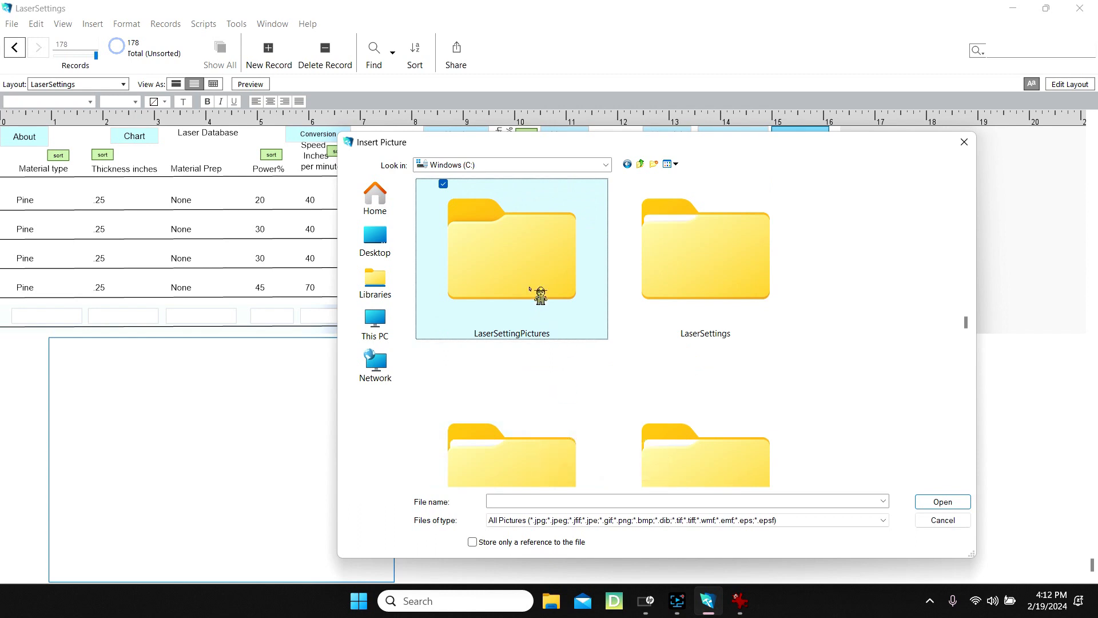
pyautogui.doubleClick(530, 289)
pyautogui.moveTo(965, 237); pyautogui.dragTo(987, 459)
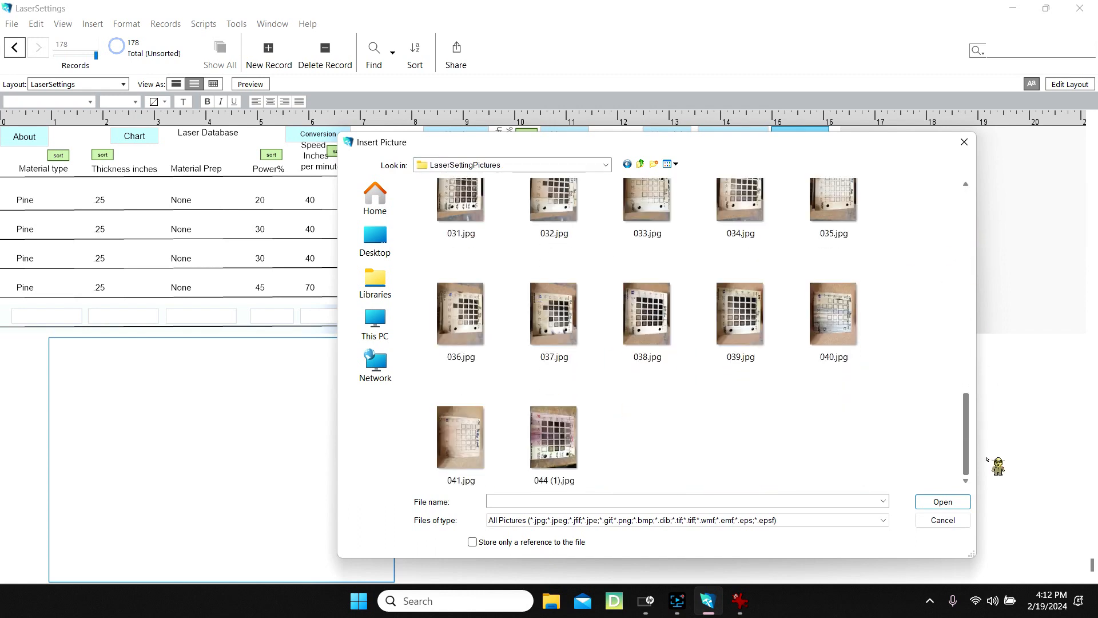
pyautogui.click(566, 456)
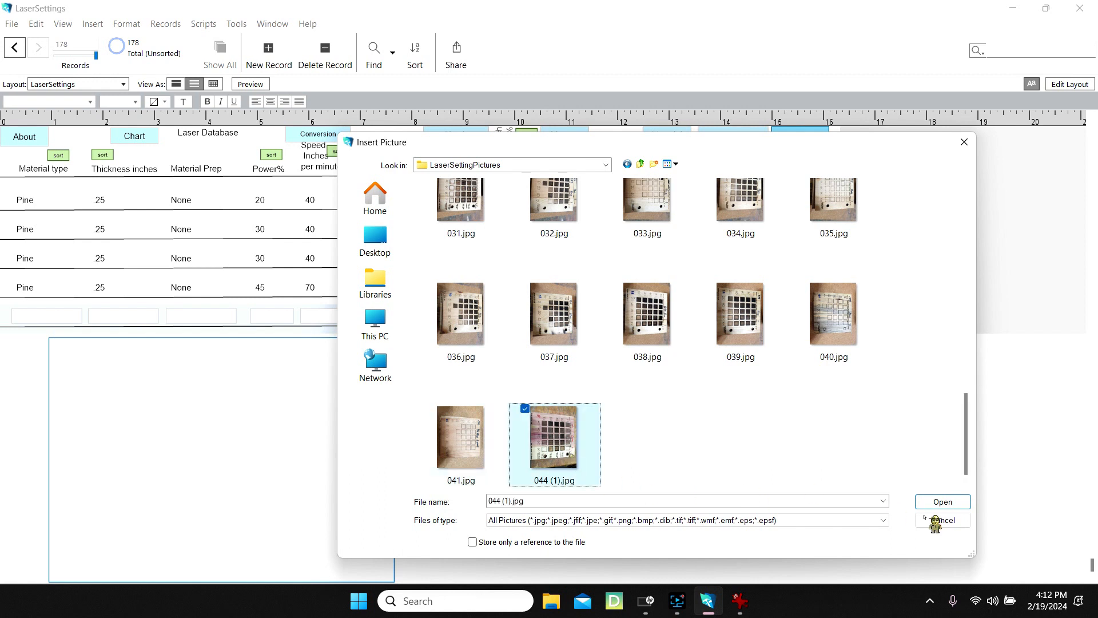
pyautogui.click(952, 503)
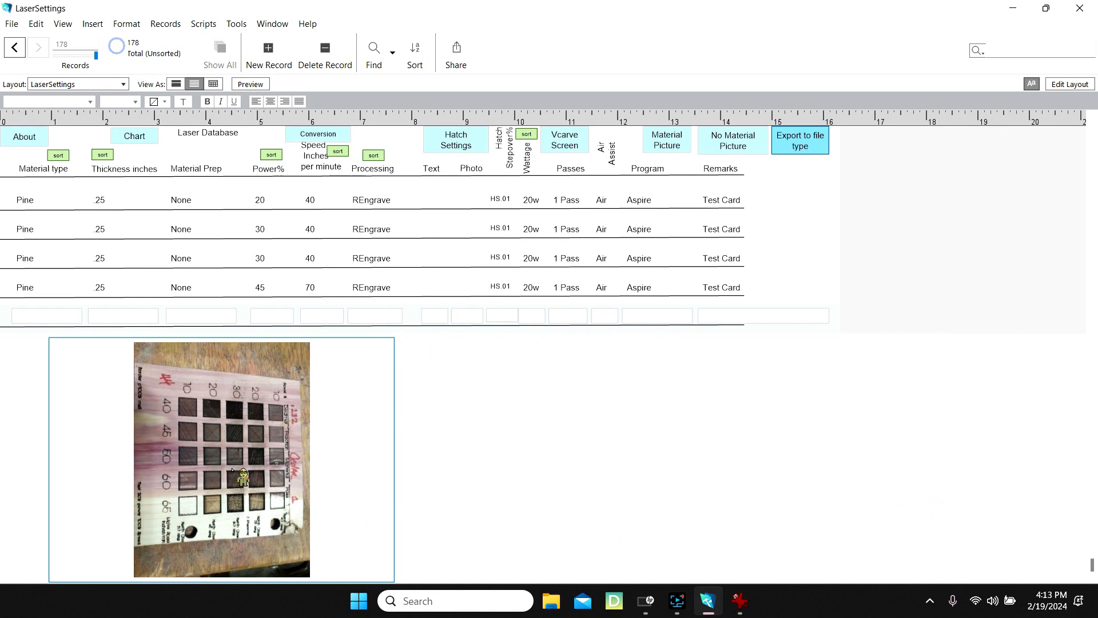
# Copy the sideways test card photo from the new record and paste it into IrfanView.
pyautogui.rightClick(232, 469)
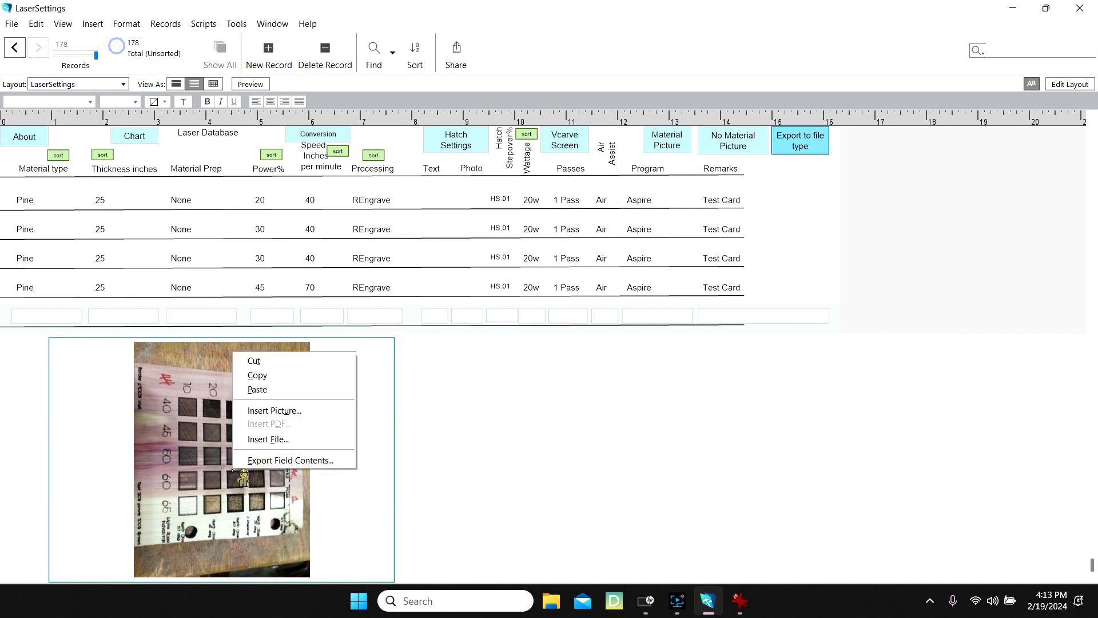
pyautogui.click(253, 374)
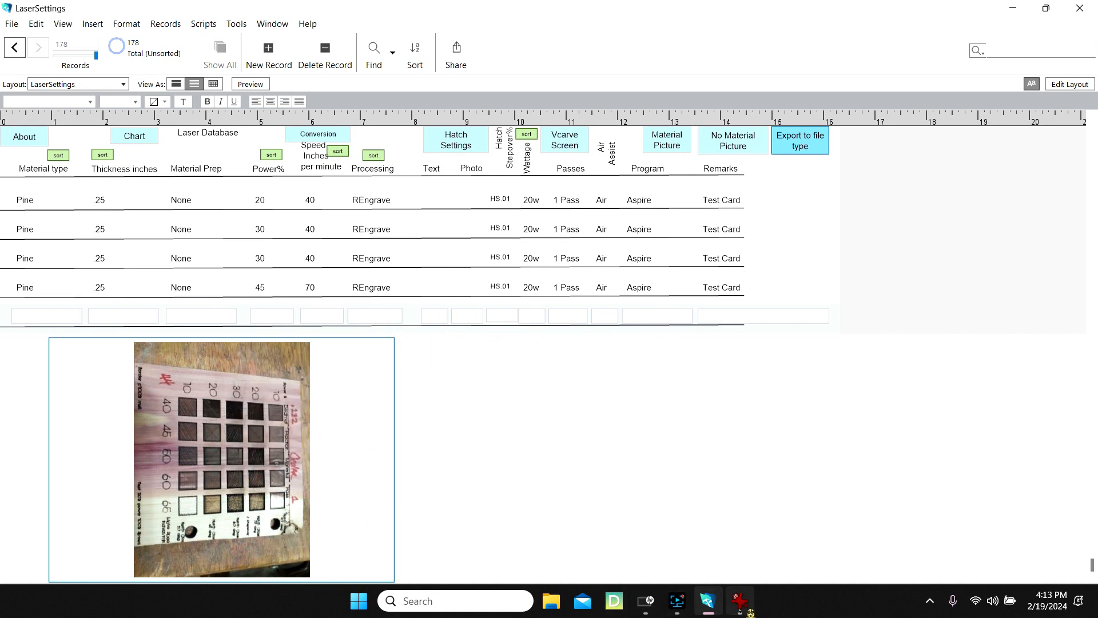
pyautogui.click(740, 601)
pyautogui.click(606, 408)
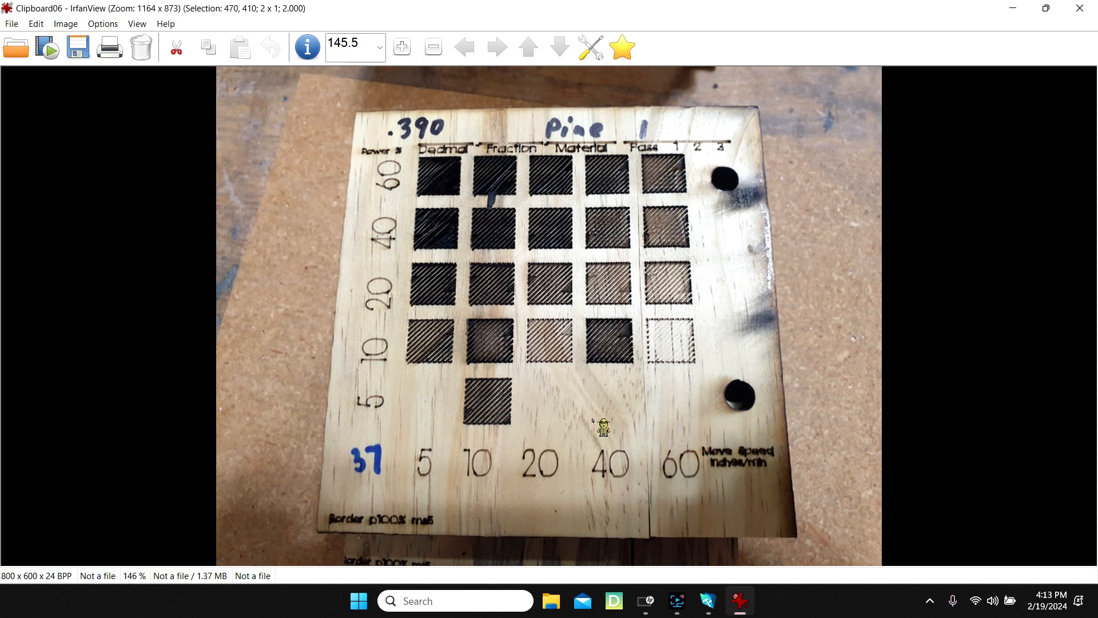
pyautogui.click(36, 24)
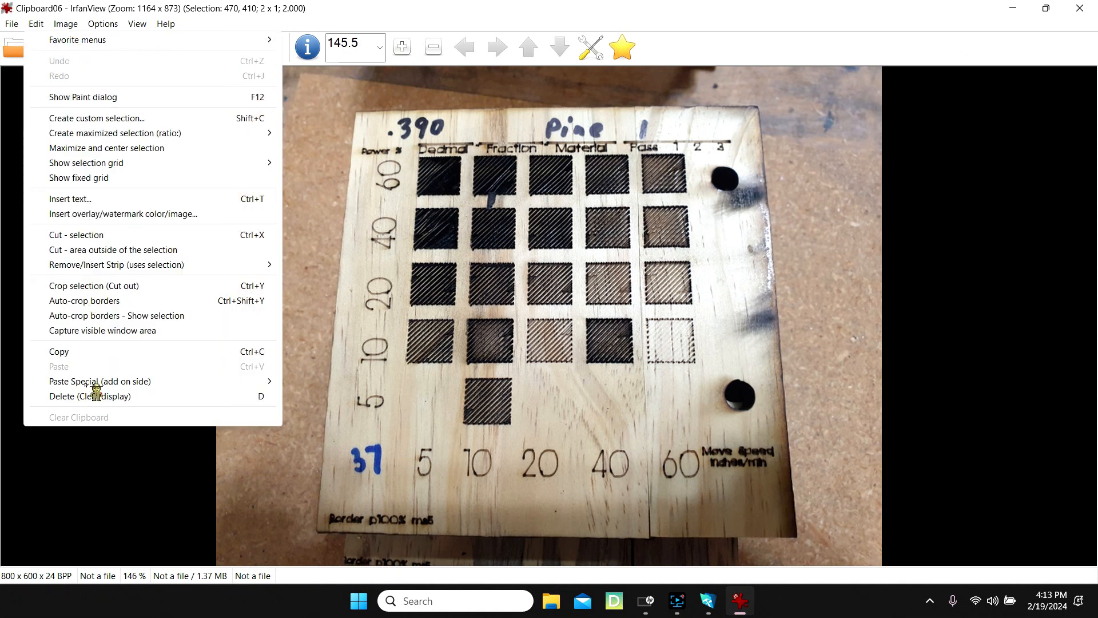
pyautogui.click(525, 405)
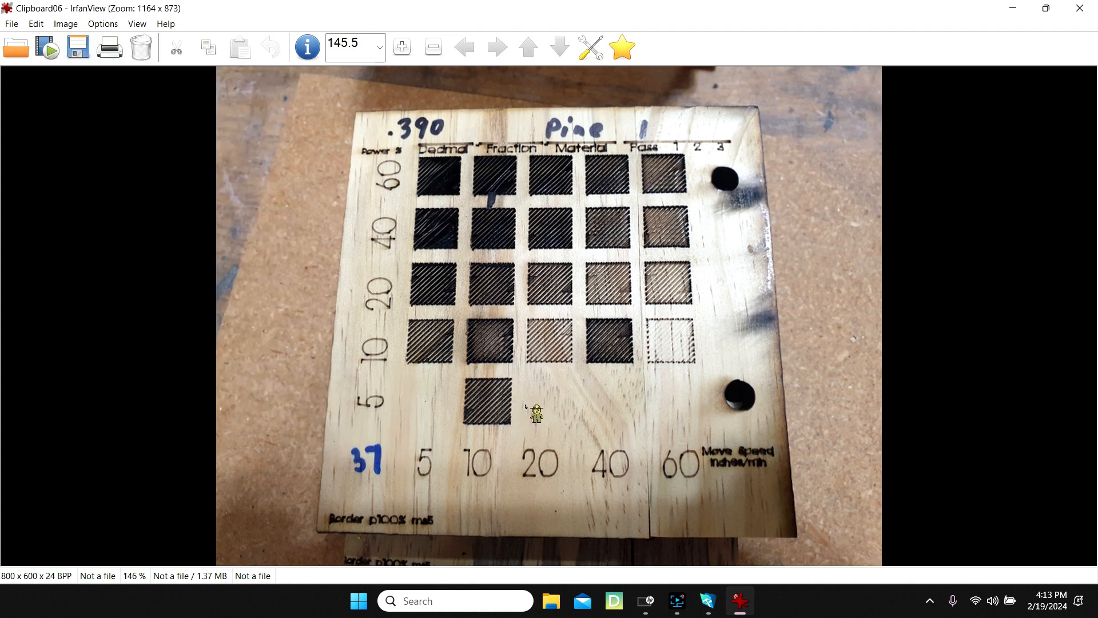
pyautogui.click(38, 24)
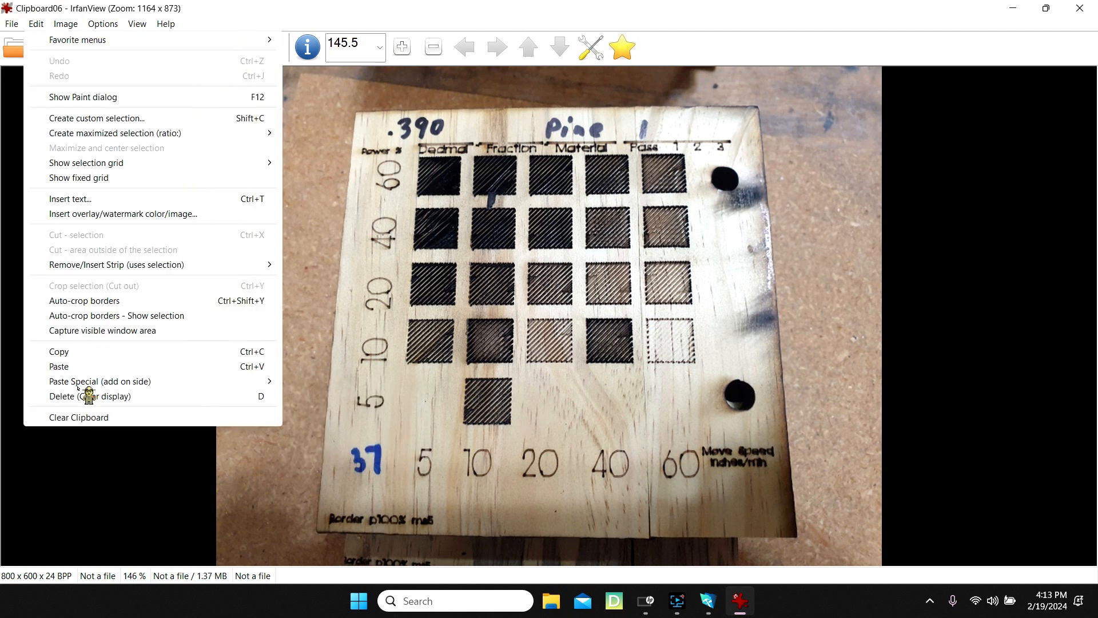
pyautogui.click(73, 369)
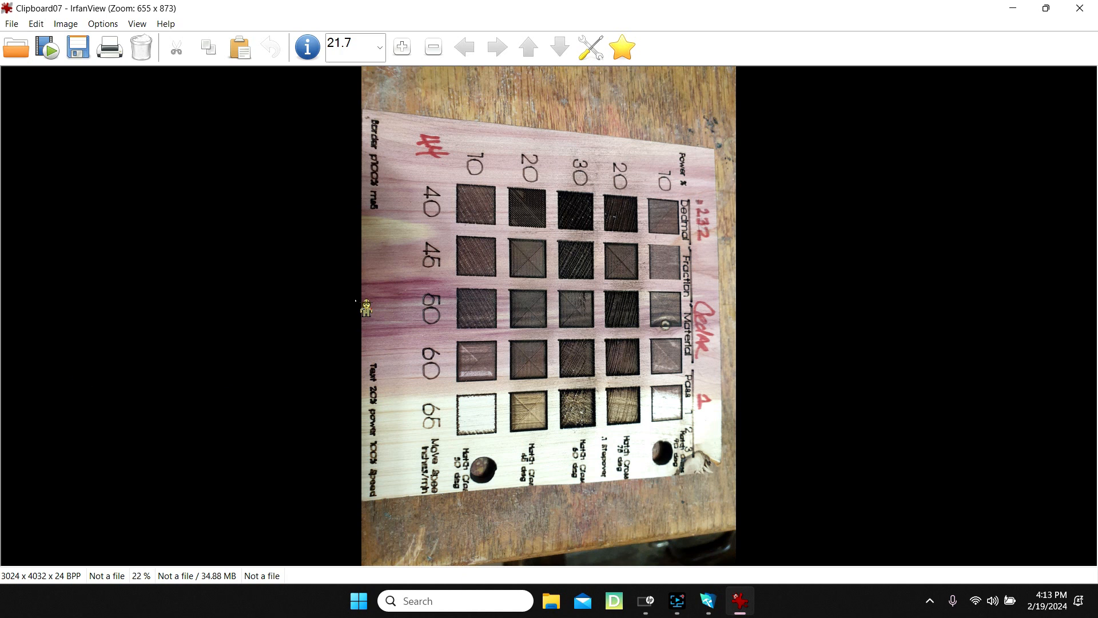
# Rotate the test card photo left until upright and replace the LaserSettings record's sideways picture with the rotated copy.
pyautogui.press('l')
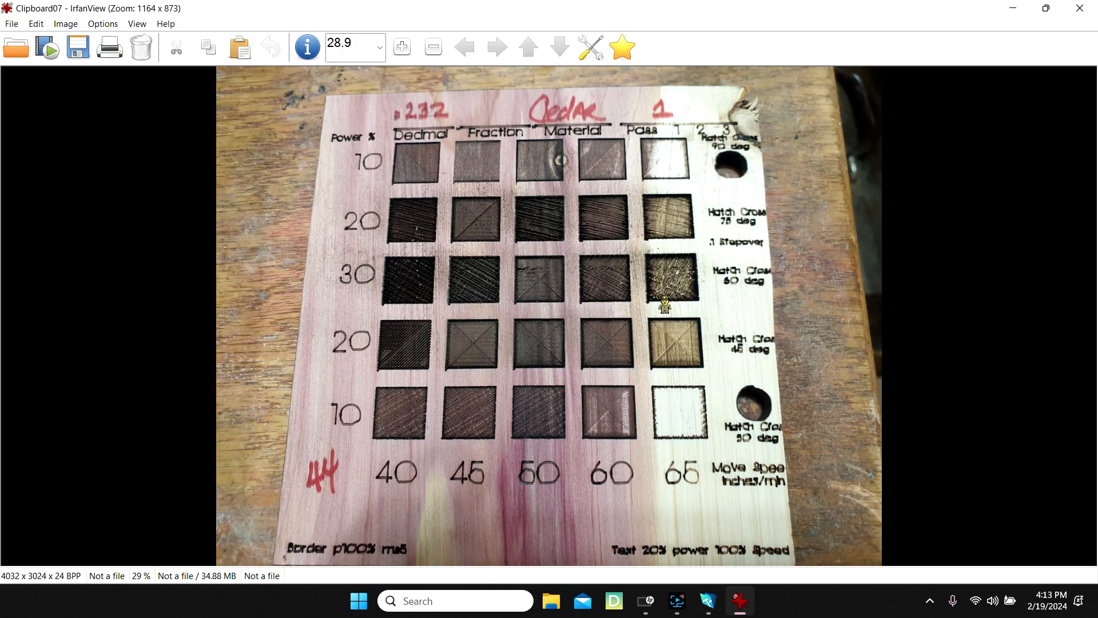
pyautogui.click(38, 25)
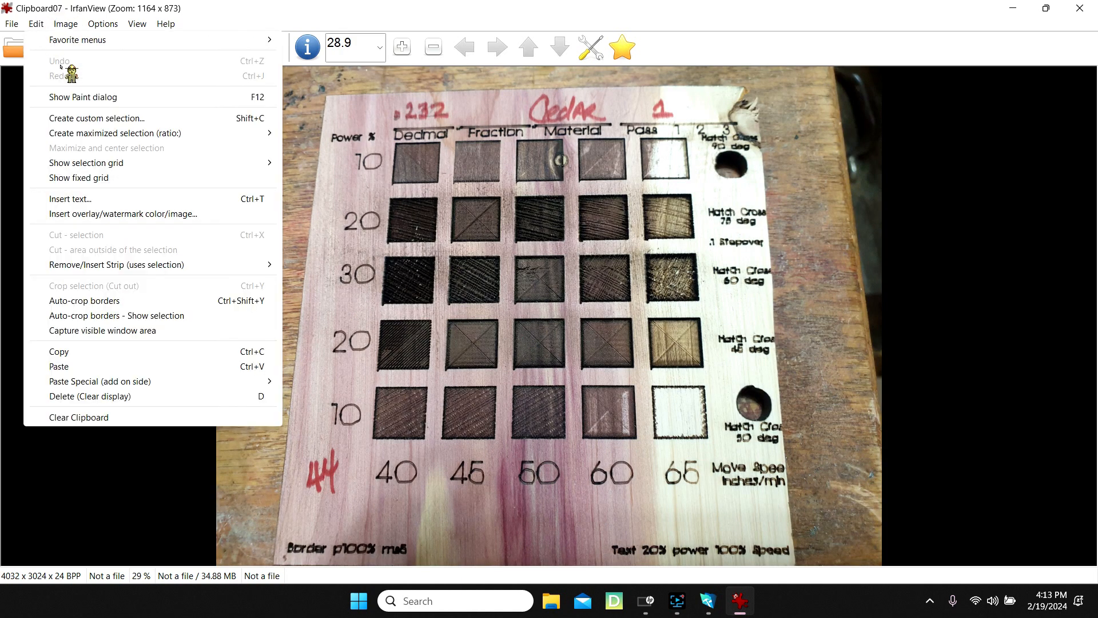
pyautogui.click(74, 353)
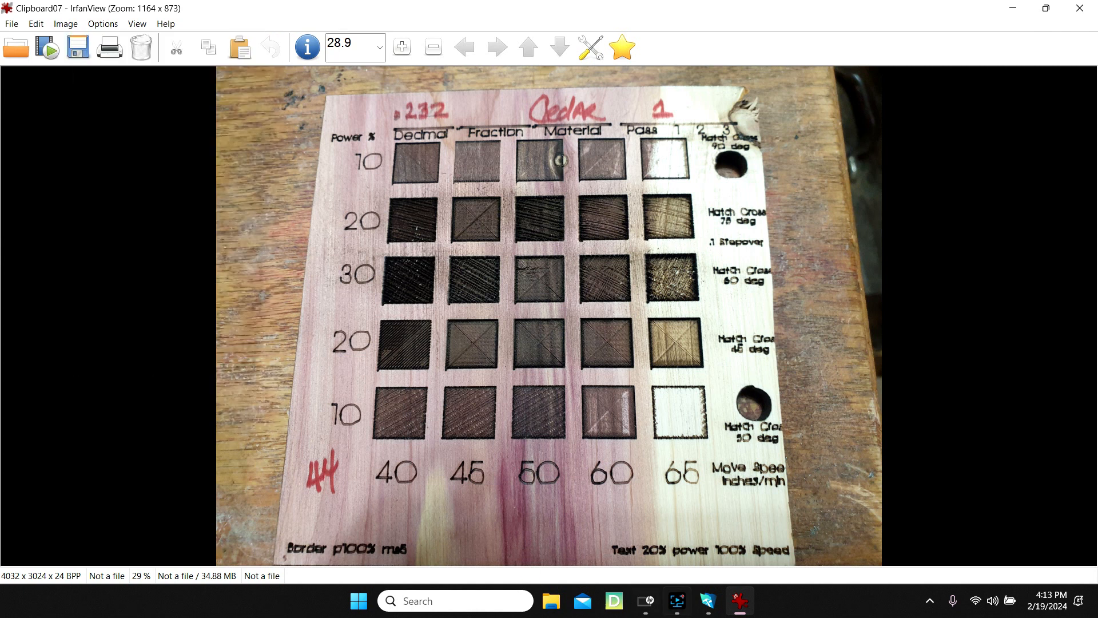
pyautogui.click(710, 612)
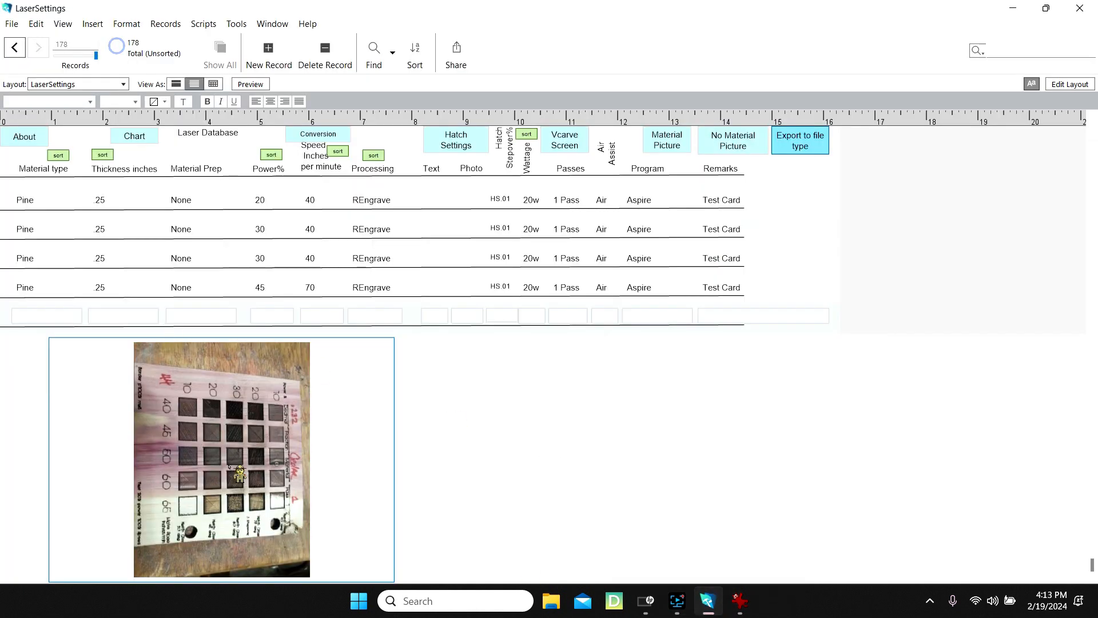
pyautogui.click(37, 24)
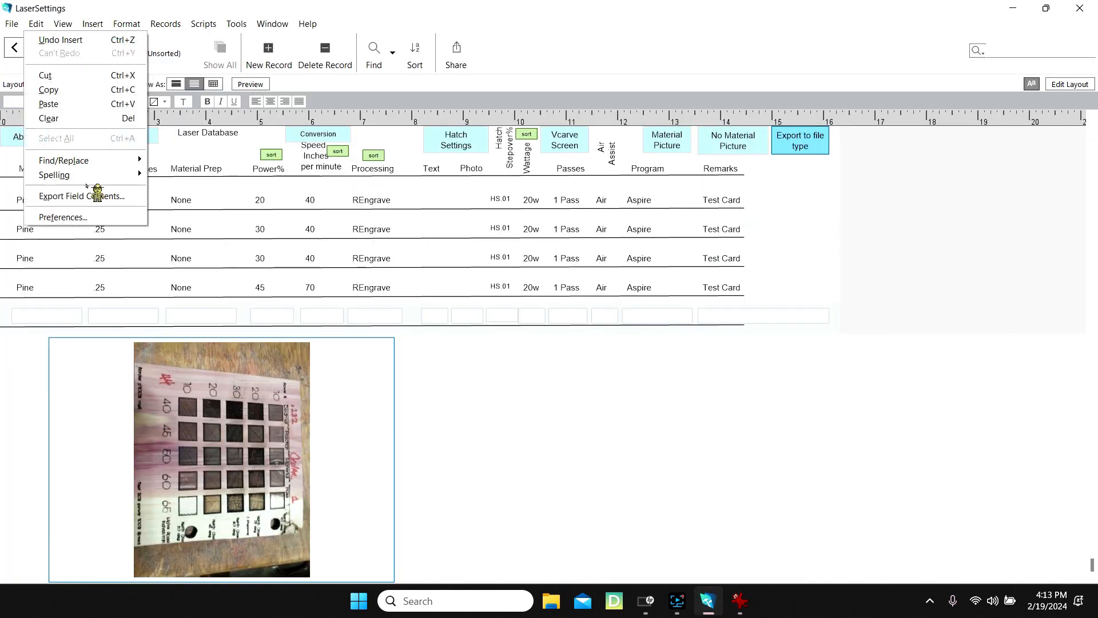
pyautogui.click(91, 104)
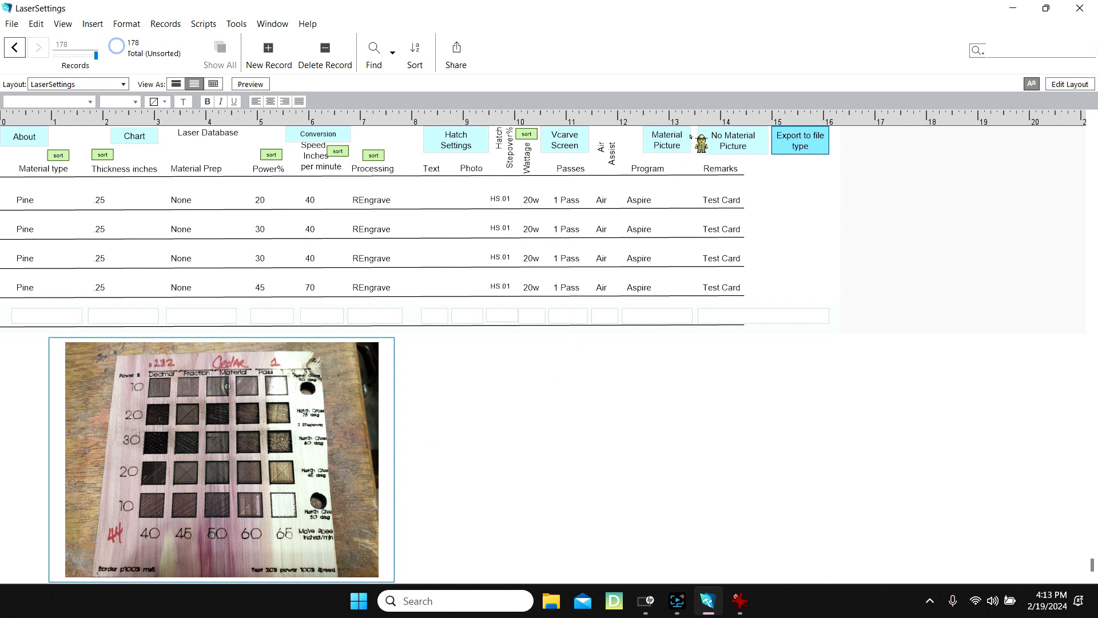
# Examine the cedar test card enlarged in the Material Photo layout, and return to the LaserSettings layout.
pyautogui.click(669, 140)
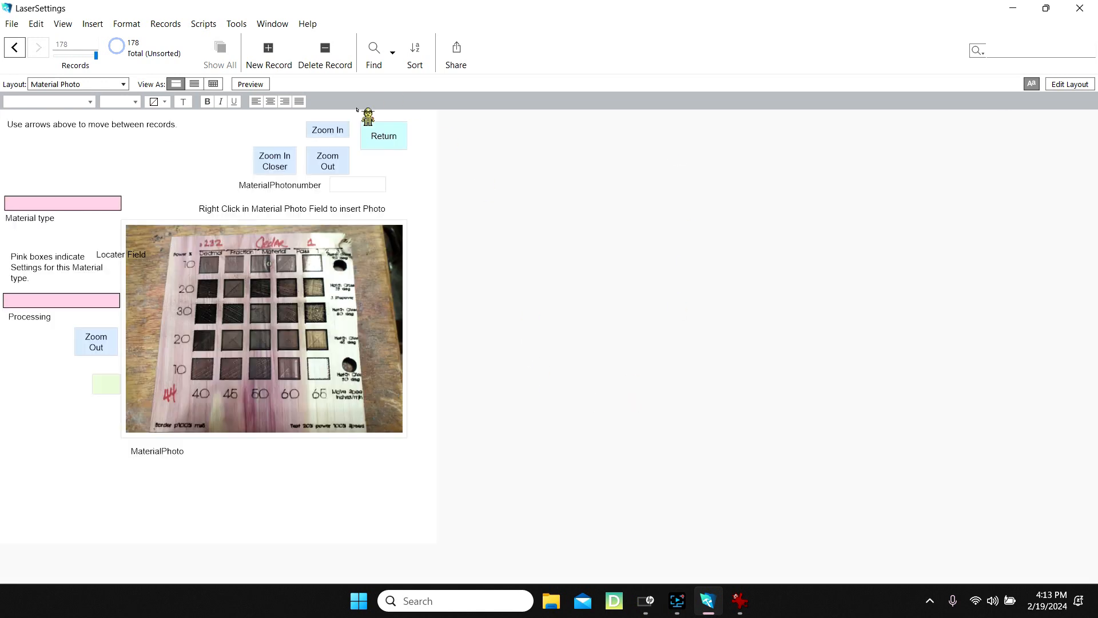
pyautogui.click(277, 162)
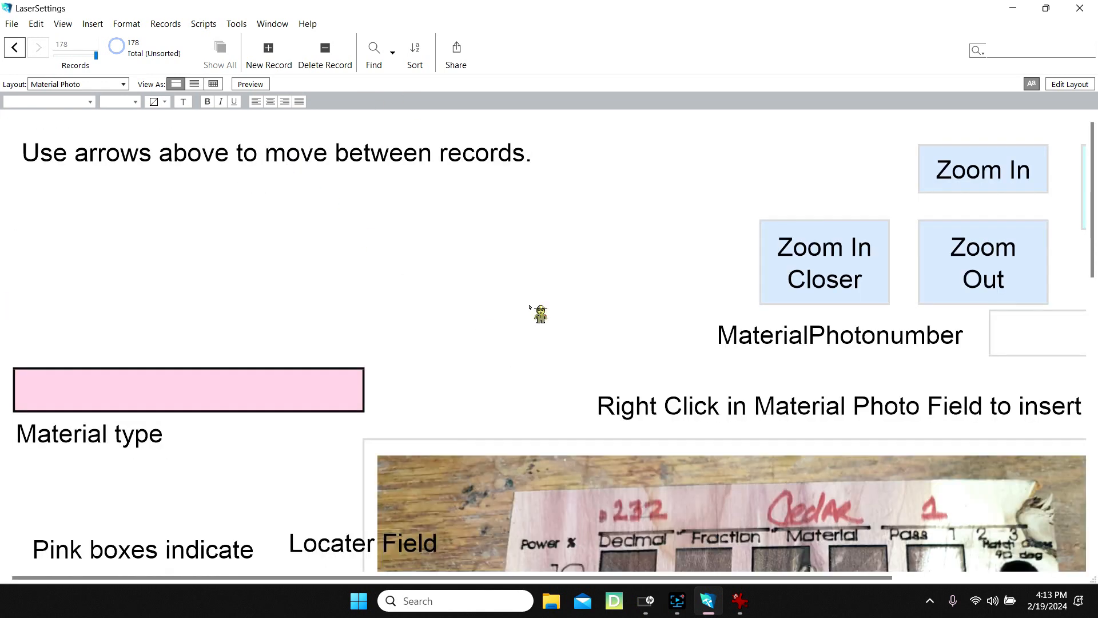
pyautogui.click(825, 280)
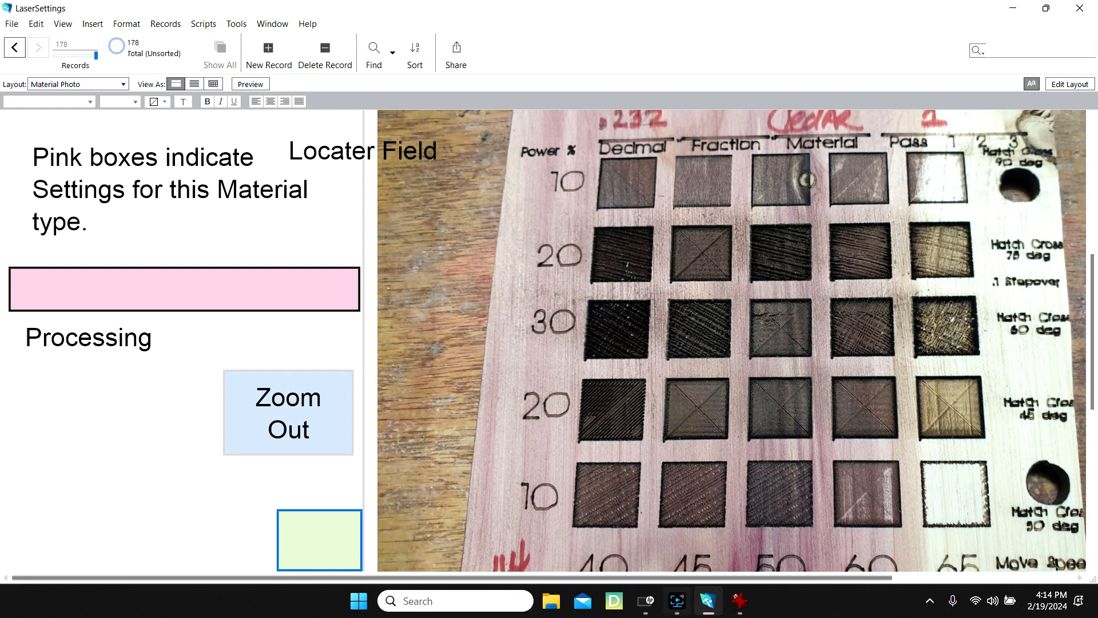
pyautogui.moveTo(744, 604)
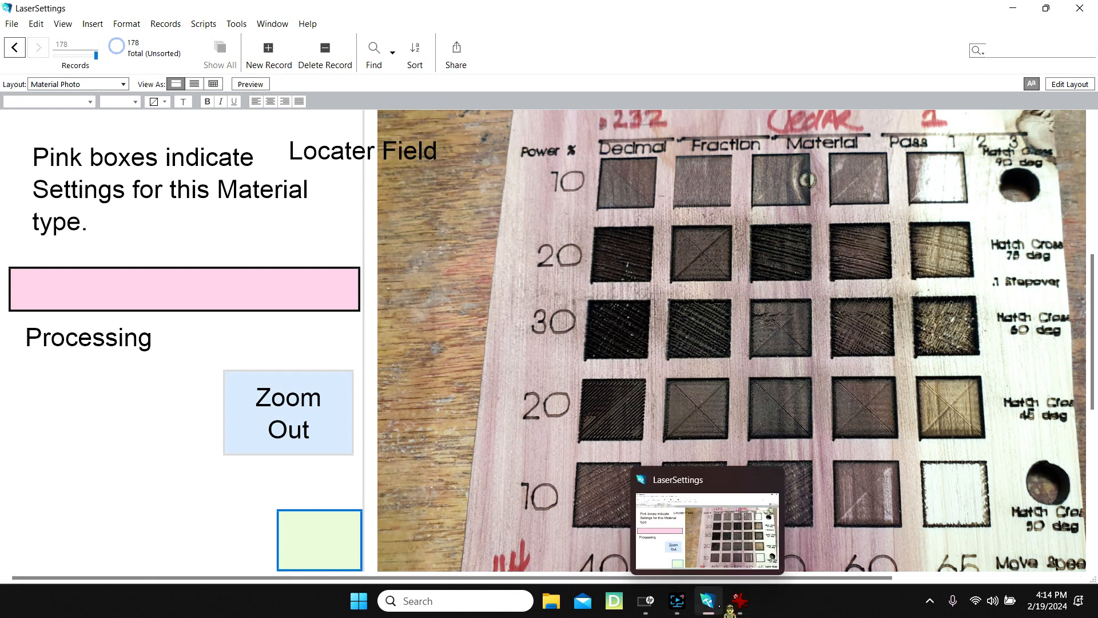
pyautogui.click(310, 406)
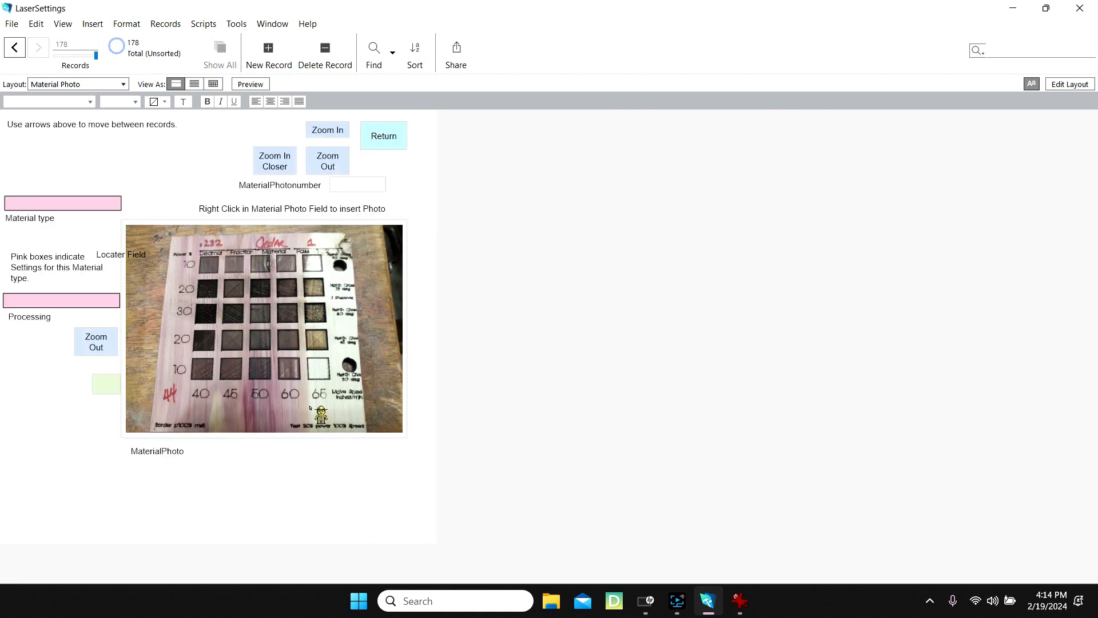
pyautogui.click(393, 136)
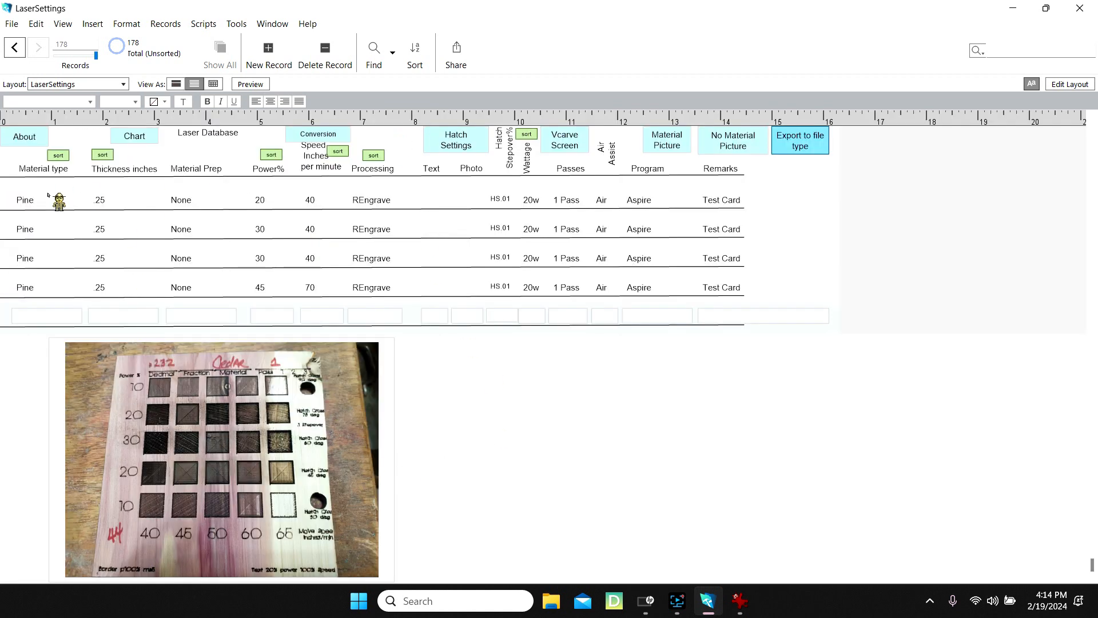
# Set the new record's material type to Cedar, thickness to .232 and material prep to None.
pyautogui.click(49, 316)
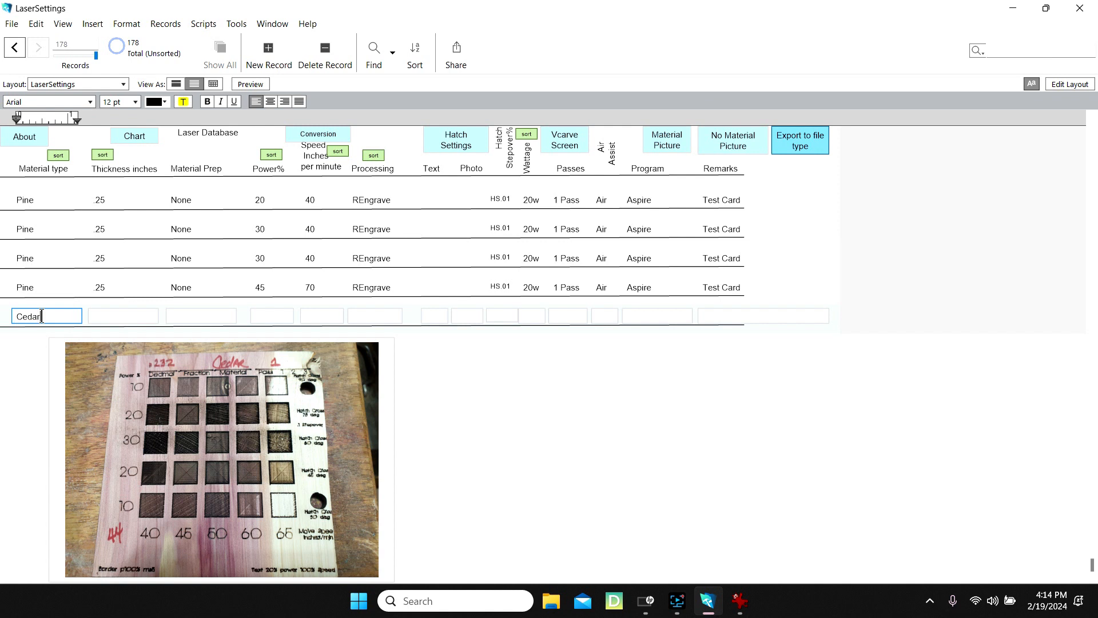
pyautogui.press('Tab')
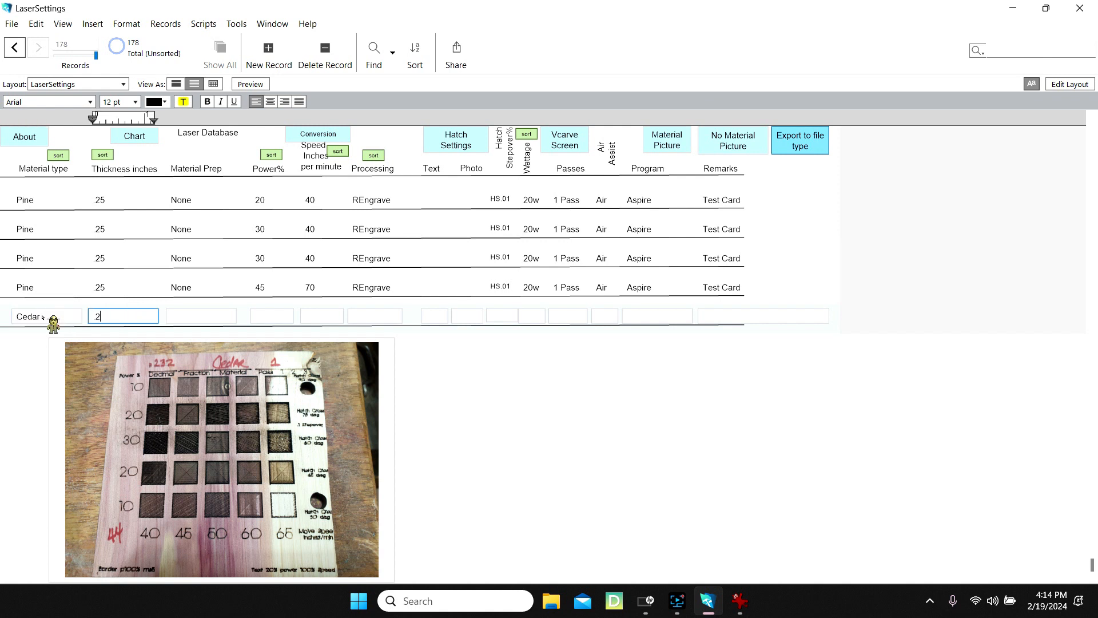
pyautogui.press('Tab')
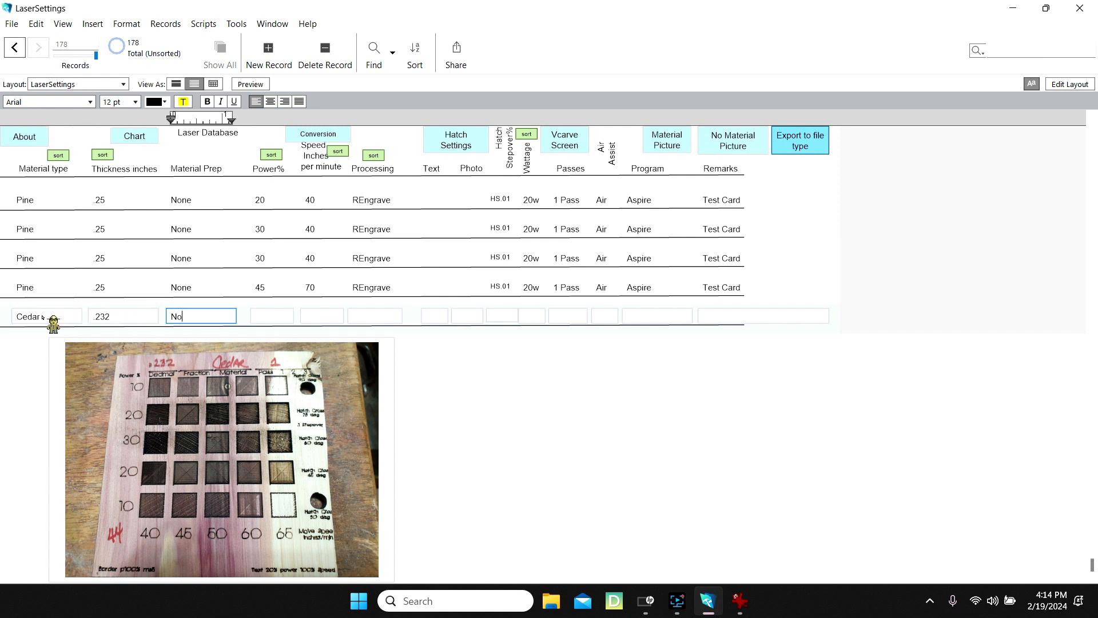
pyautogui.press('Tab')
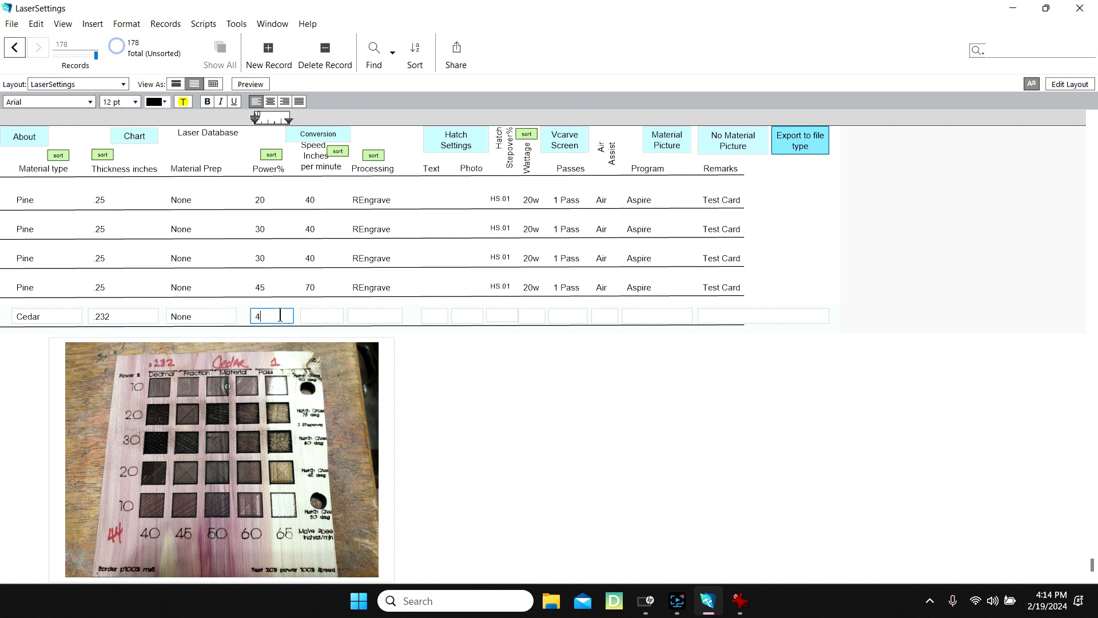
# Set the cedar record's power to 10, speed to 40 and processing to REngrave.
pyautogui.press('Tab')
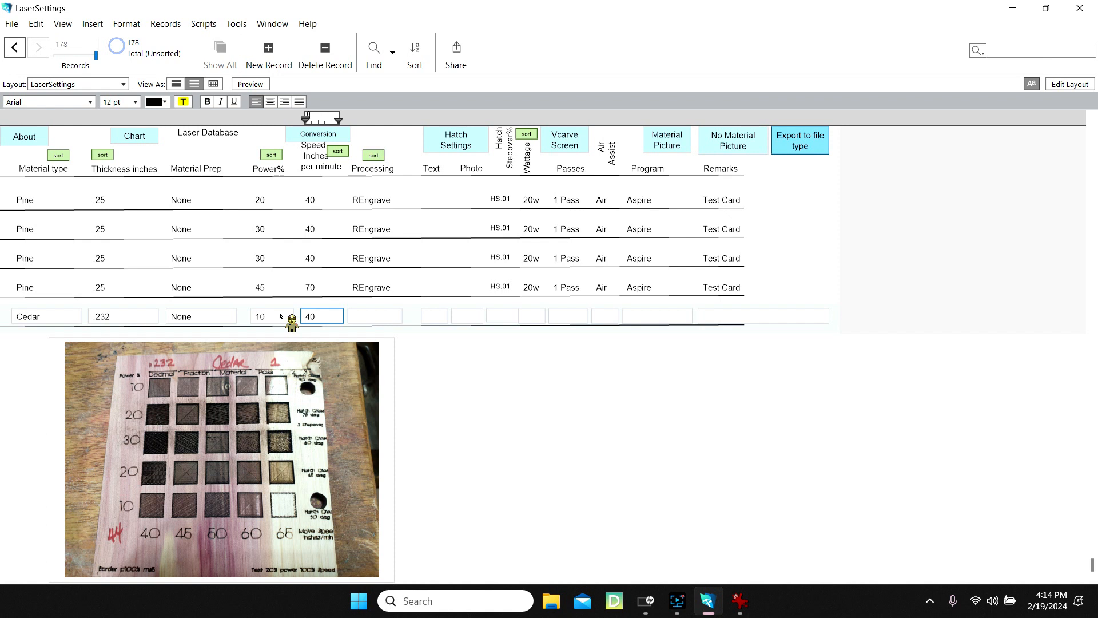
pyautogui.press('Tab')
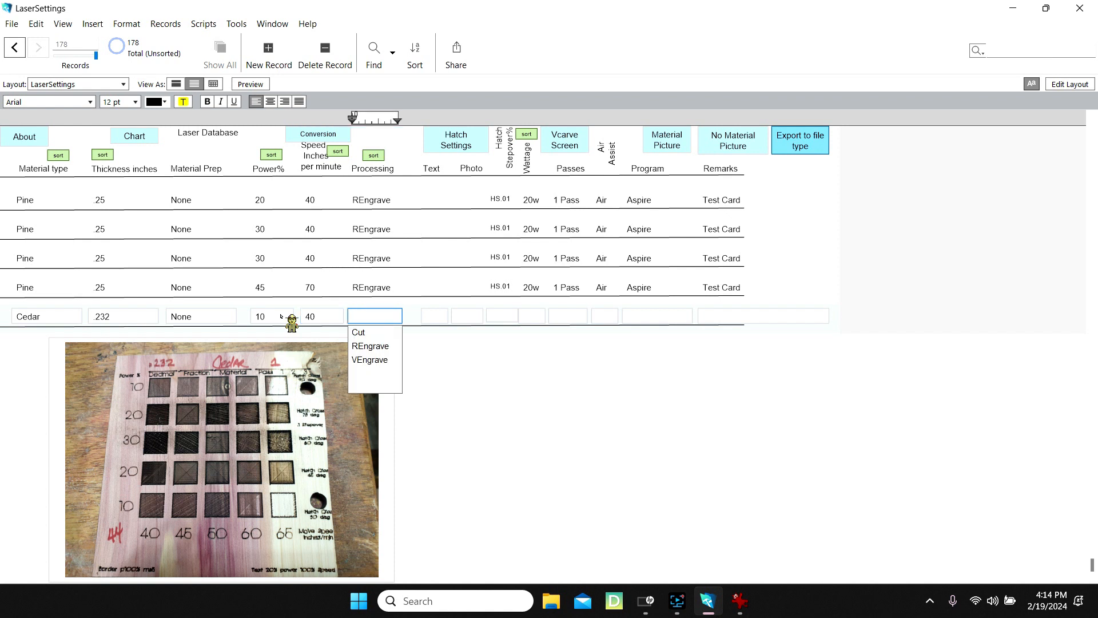
pyautogui.press('Down')
pyautogui.press('Down')
pyautogui.press('Tab')
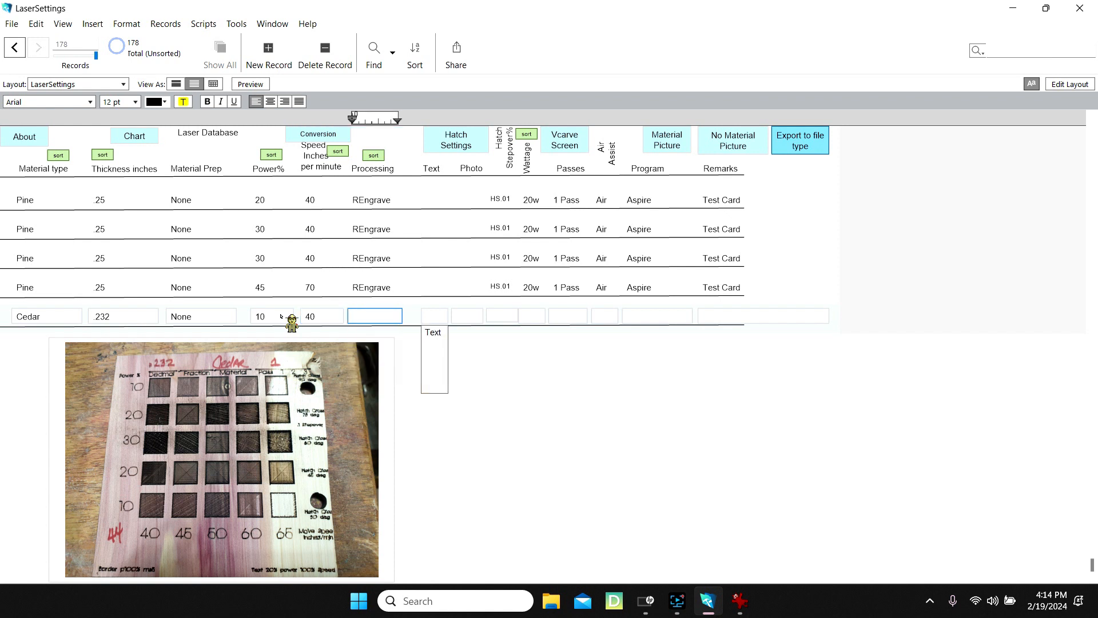
# Leave text and photo empty, and set the cedar record's hatch stepover to HS.01, wattage to 20w and passes to 1 Pass.
pyautogui.press('Tab')
pyautogui.press('Tab')
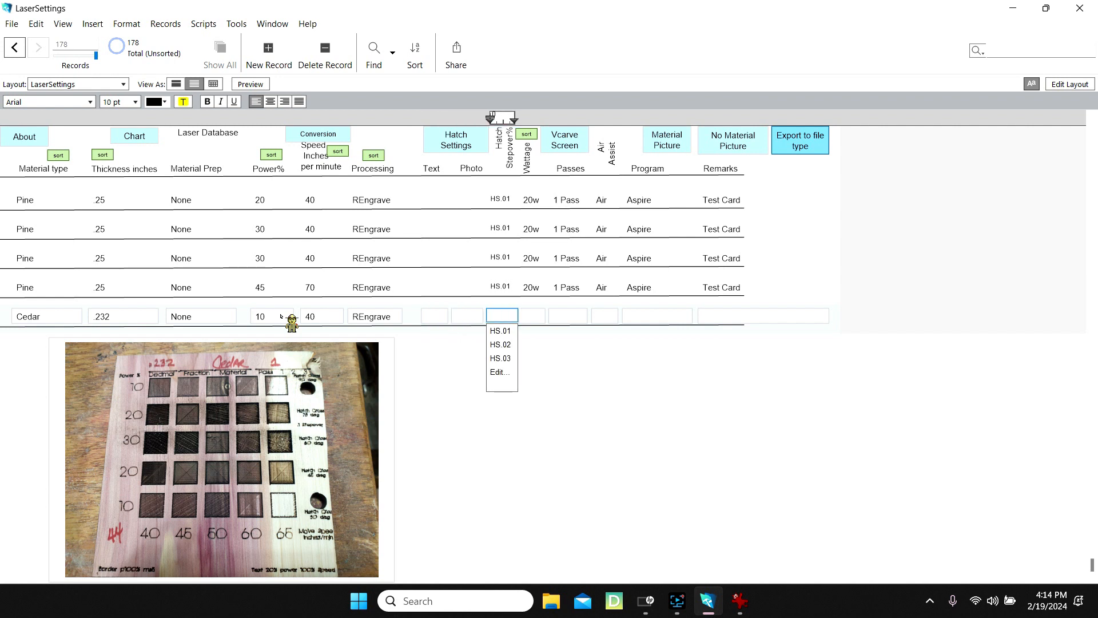
pyautogui.click(508, 331)
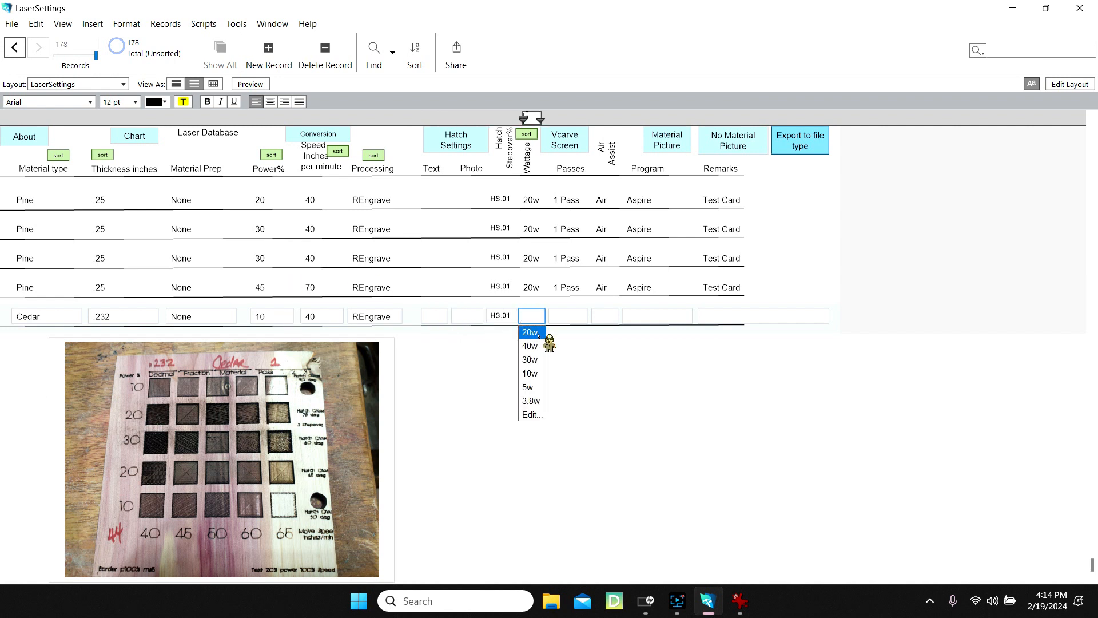
pyautogui.click(538, 333)
pyautogui.click(567, 334)
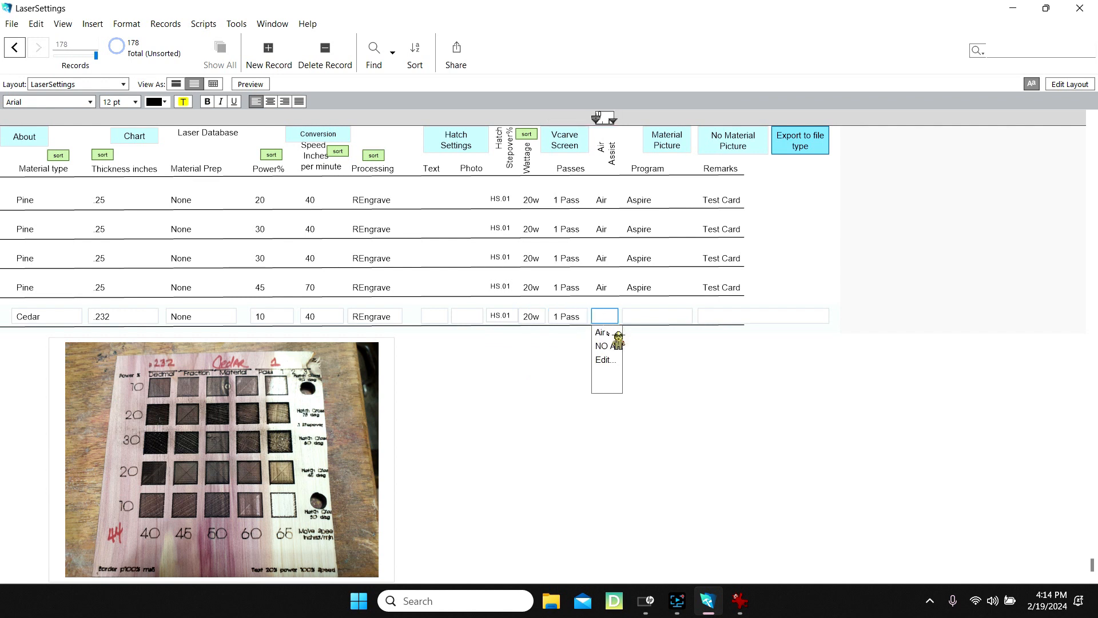
# Set the cedar record's air assist to Air, program to Aspire and remarks to Test Card.
pyautogui.click(601, 332)
pyautogui.click(644, 334)
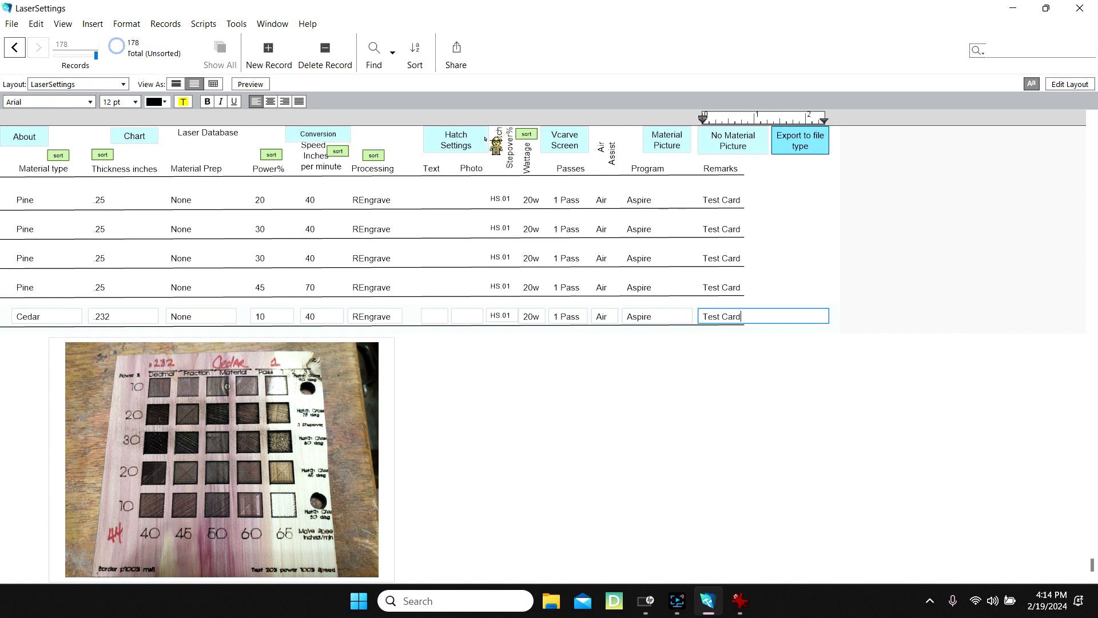
# Set the cedar record's hatch angle to HA 30 and cross hatch to CH on, and check its Vectric hatch screen before returning to LaserSettings.
pyautogui.click(457, 145)
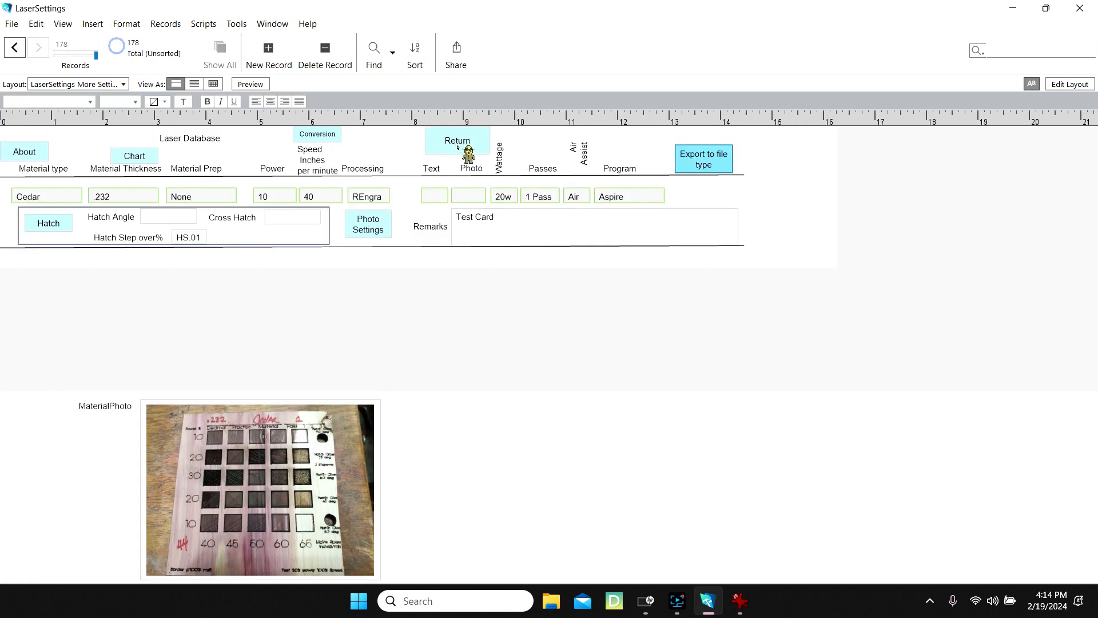
pyautogui.click(179, 220)
pyautogui.click(184, 233)
pyautogui.click(277, 218)
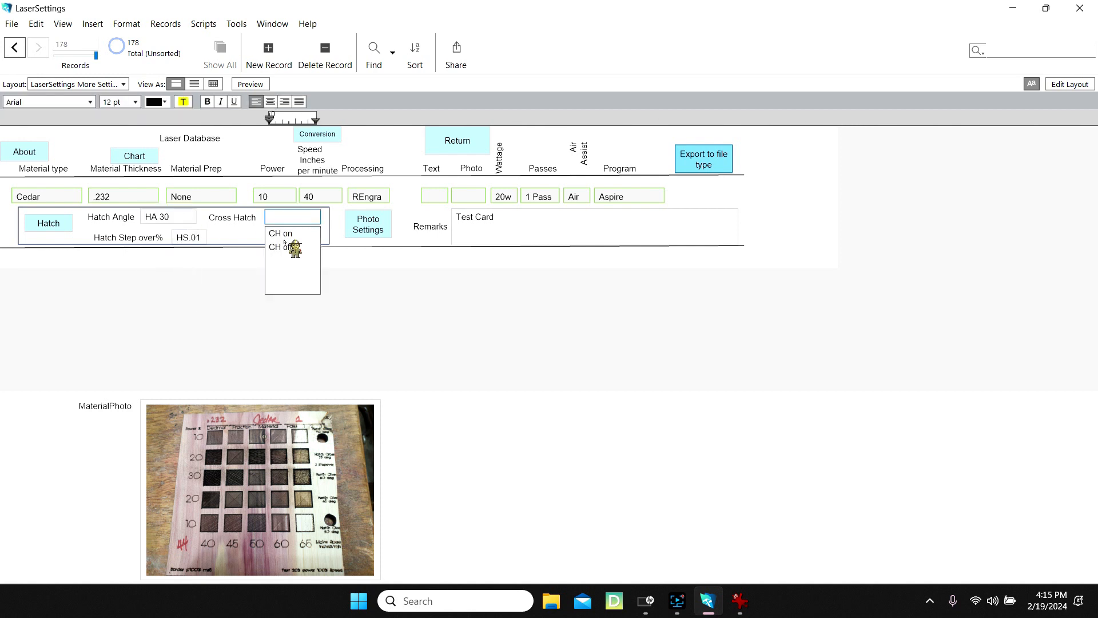
pyautogui.click(286, 233)
pyautogui.press('Tab')
pyautogui.click(396, 315)
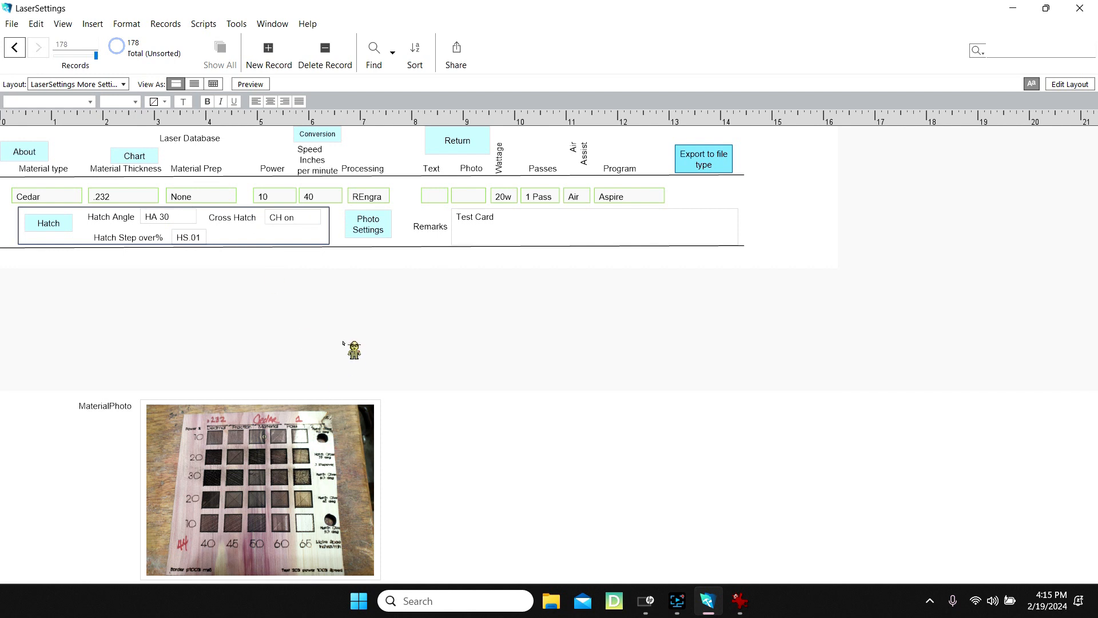
pyautogui.click(52, 224)
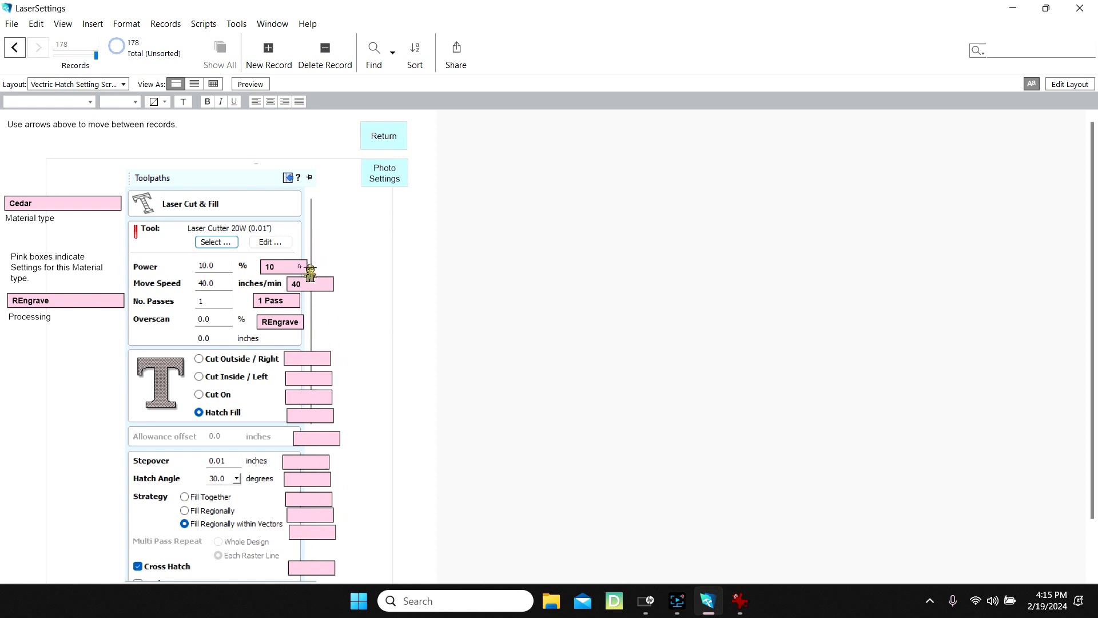
pyautogui.click(388, 136)
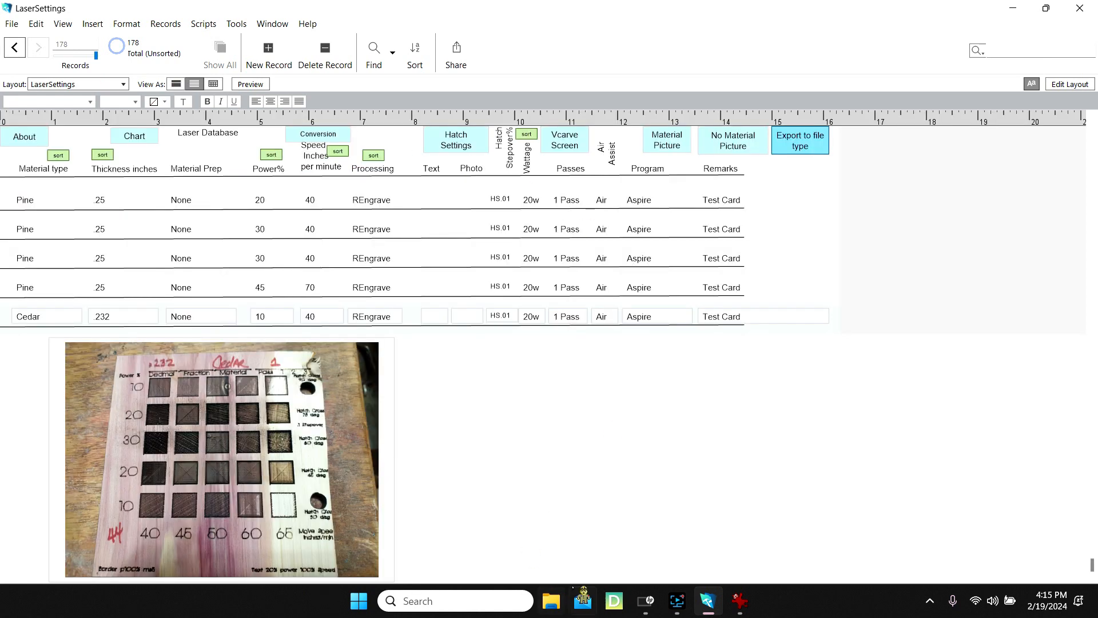